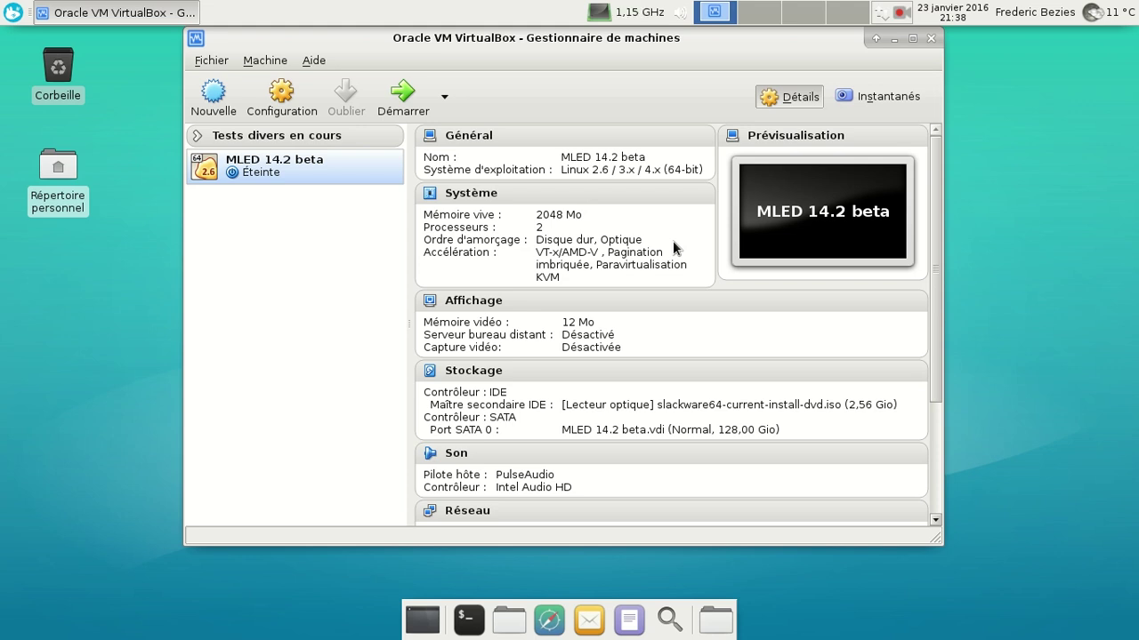
Step: Start the MLED 14.2 beta virtual machine, show it full screen, and boot the Linux entry
left_click(413, 99)
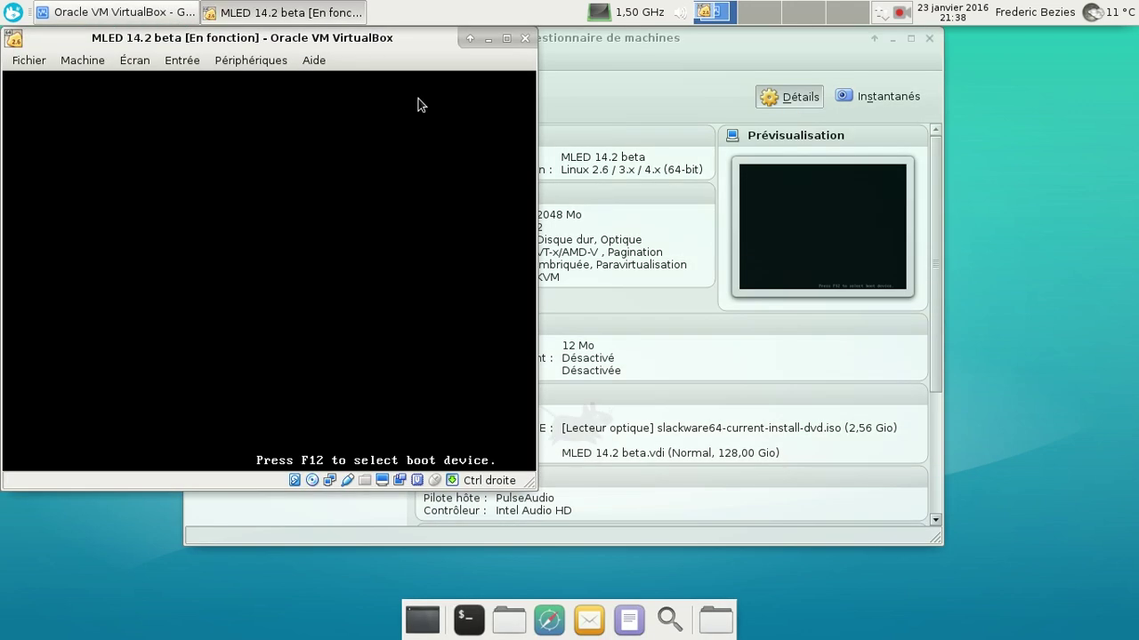
key("ctrl+f")
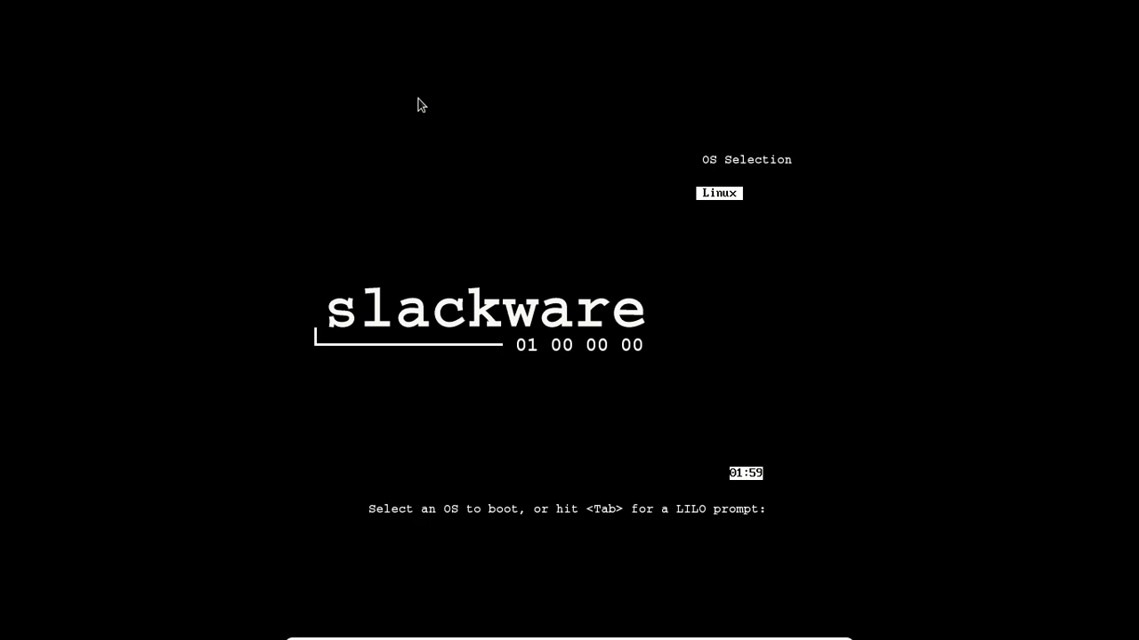
key("Return")
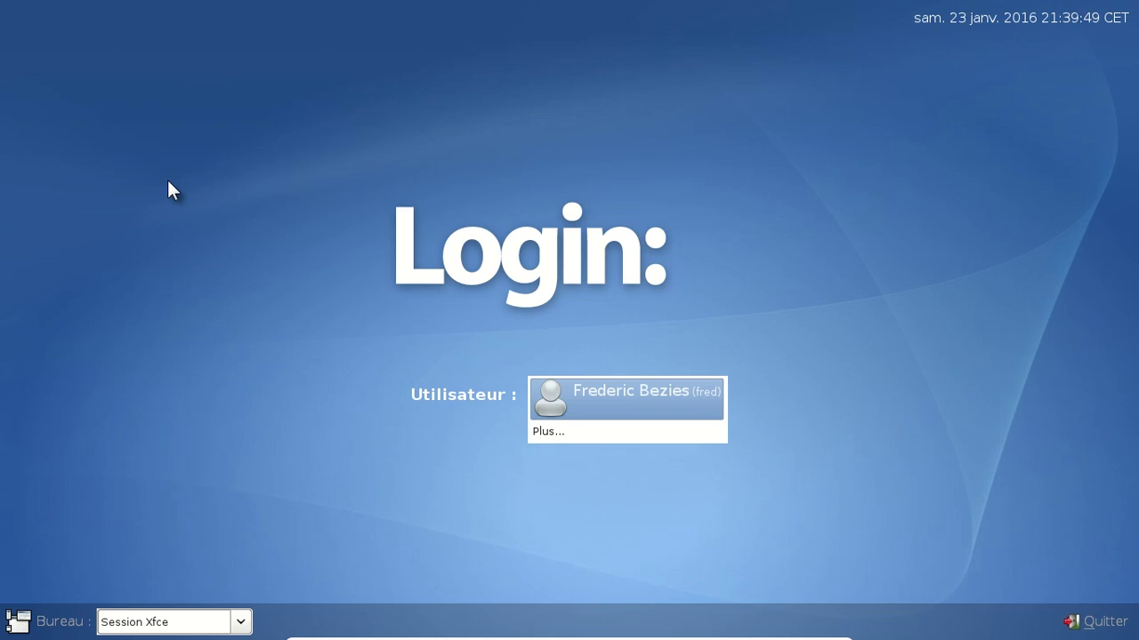
Step: Log in to the listed user's Xfce session with the account password and dismiss the network connection notification
key("Return")
type("*********")
key("Return")
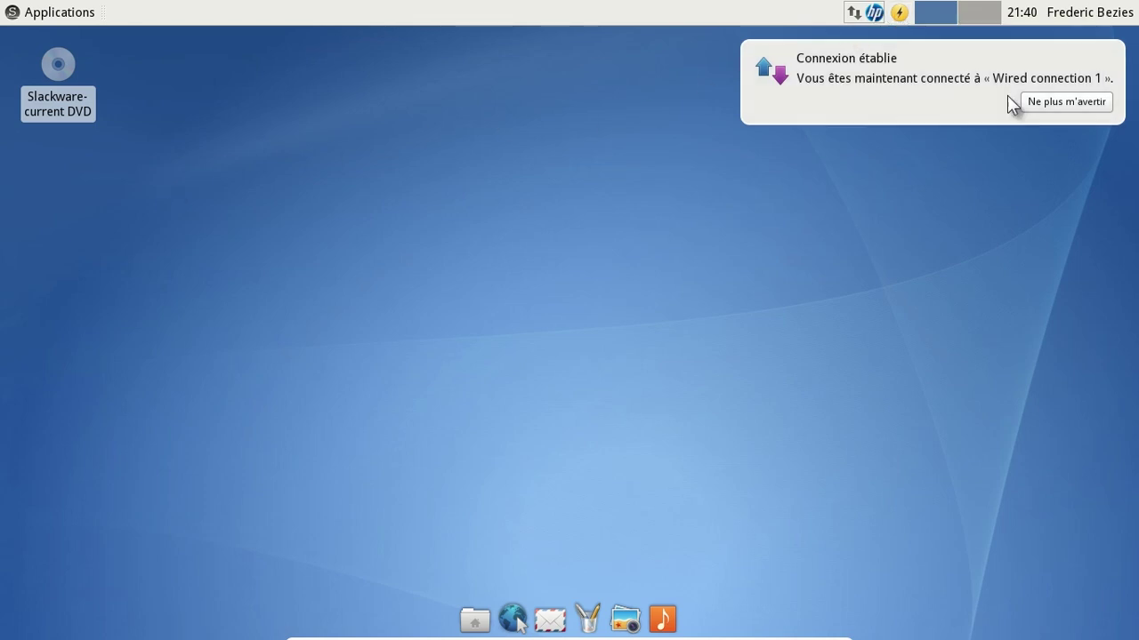
left_click(1100, 69)
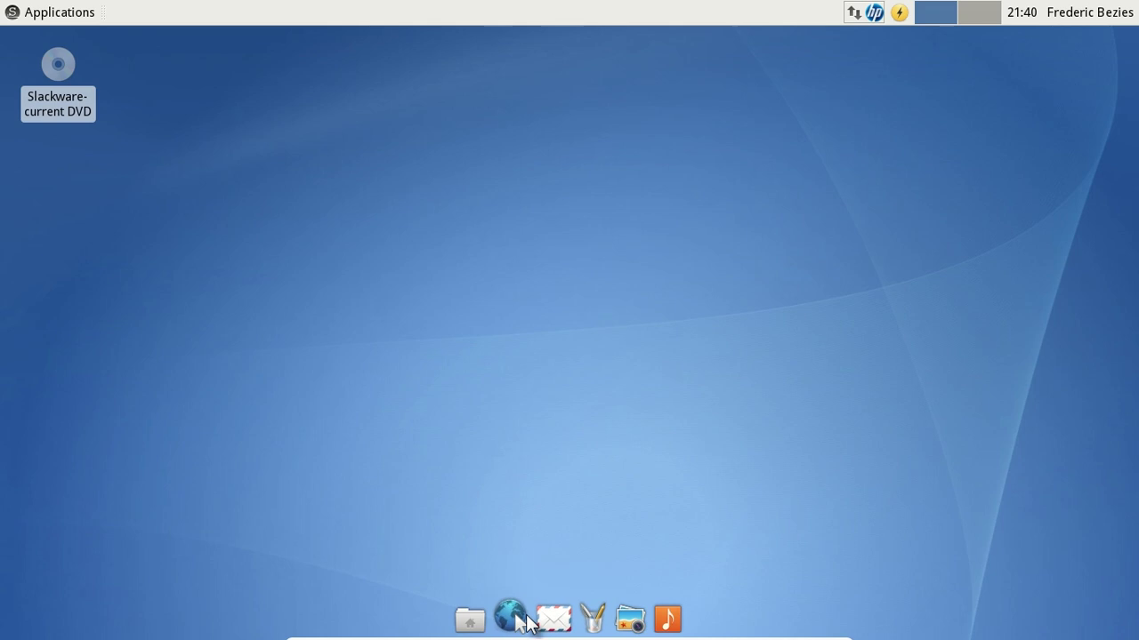
Step: Open the home folder in the file manager, check Thunar's version information, and close both windows
left_click(474, 619)
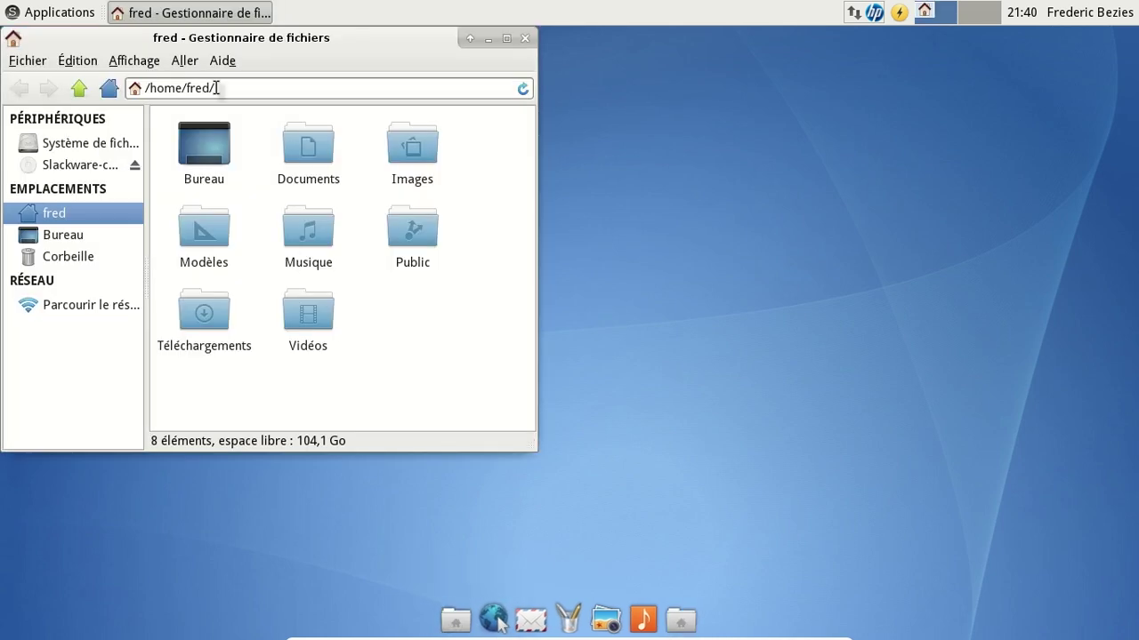
left_click_drag(214, 38, 456, 97)
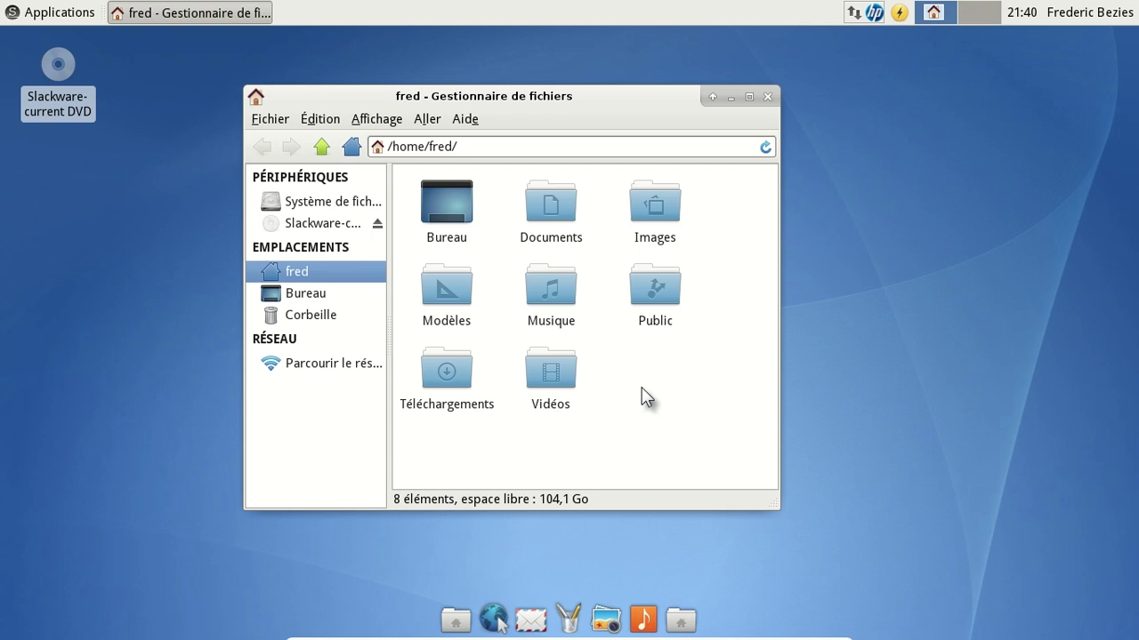
left_click(466, 119)
left_click(494, 158)
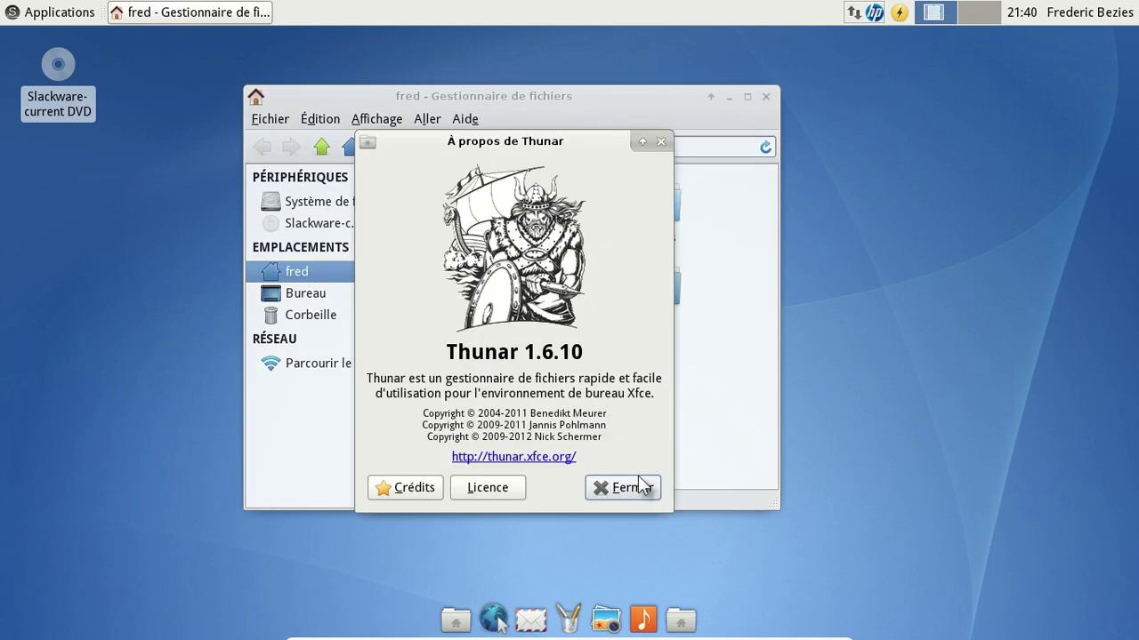
left_click(639, 486)
left_click(767, 96)
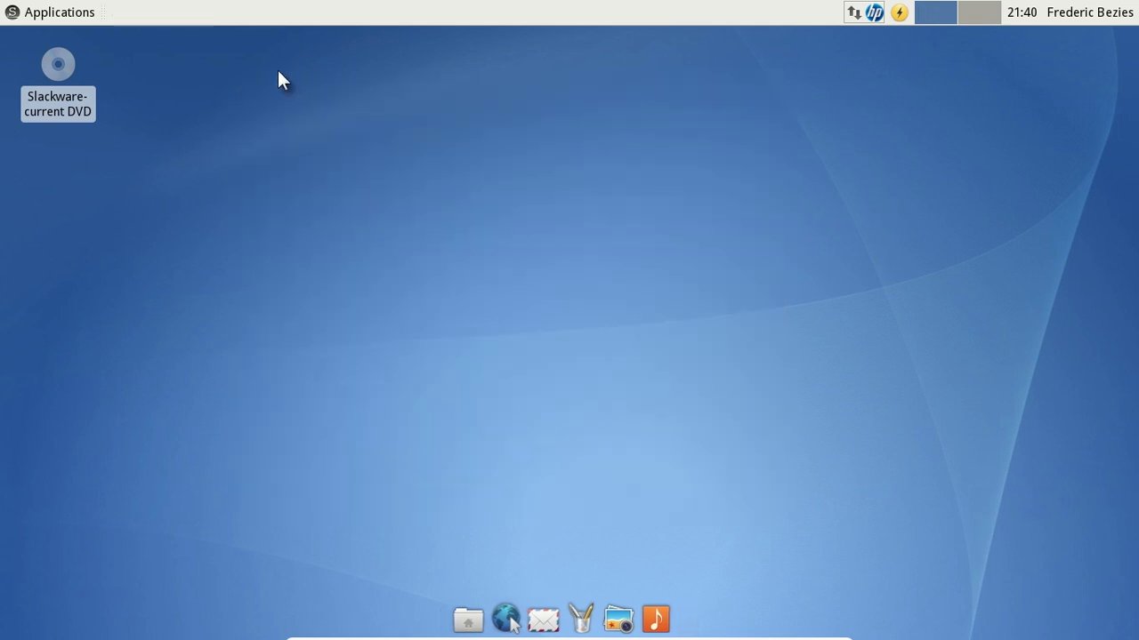
Step: Search the applications for "about", view the Xfce desktop information, and close it
left_click(46, 16)
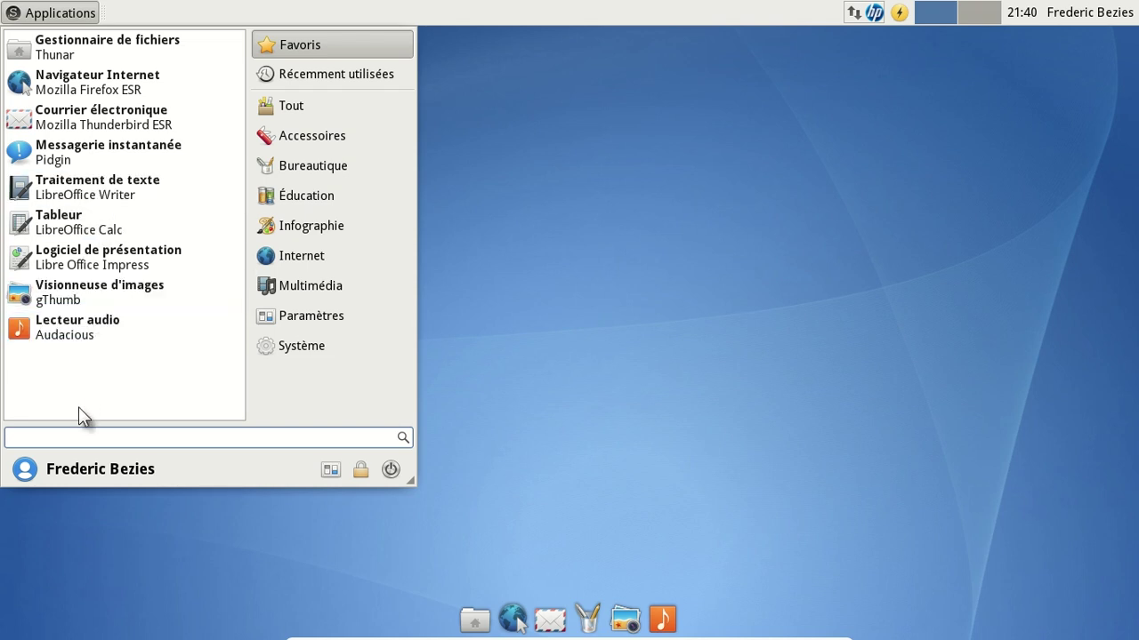
type("about")
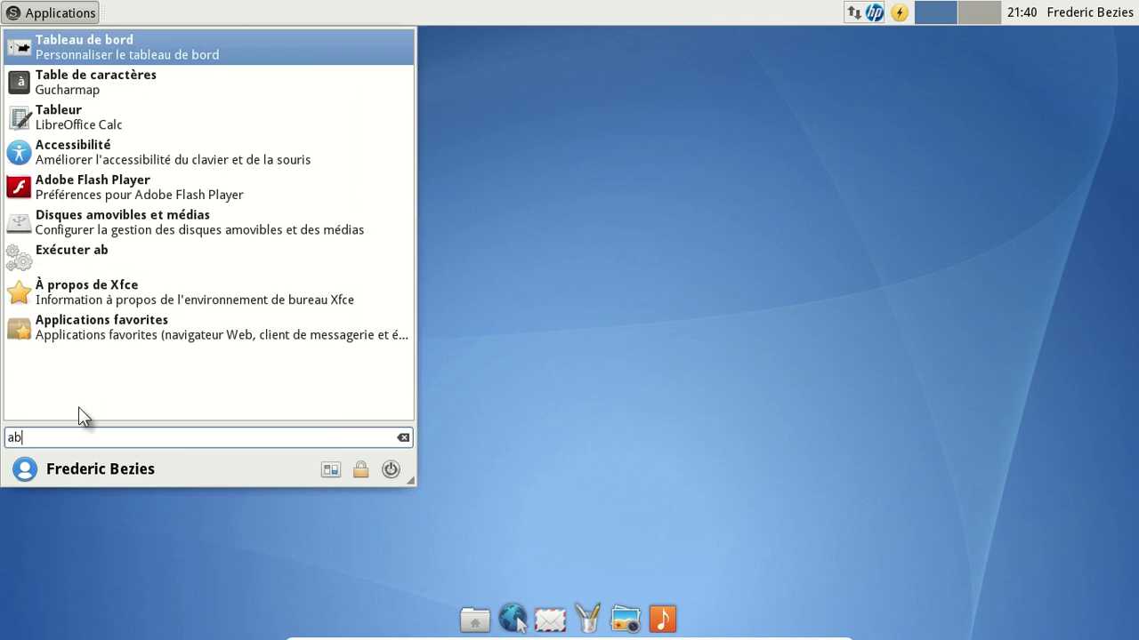
left_click(132, 46)
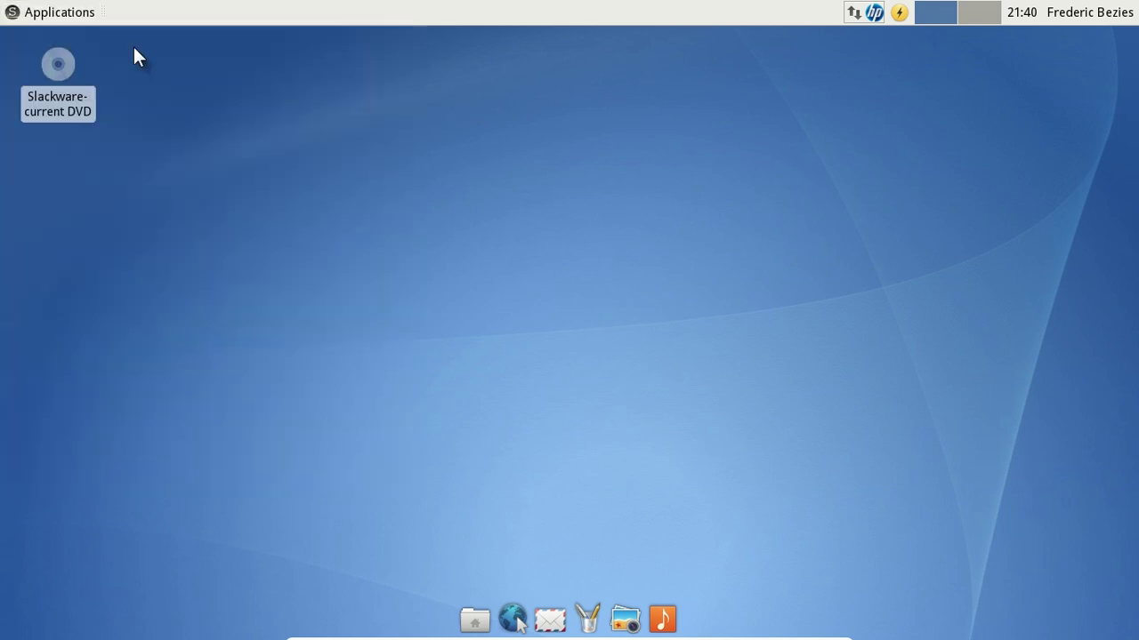
left_click_drag(313, 55, 522, 70)
left_click(655, 57)
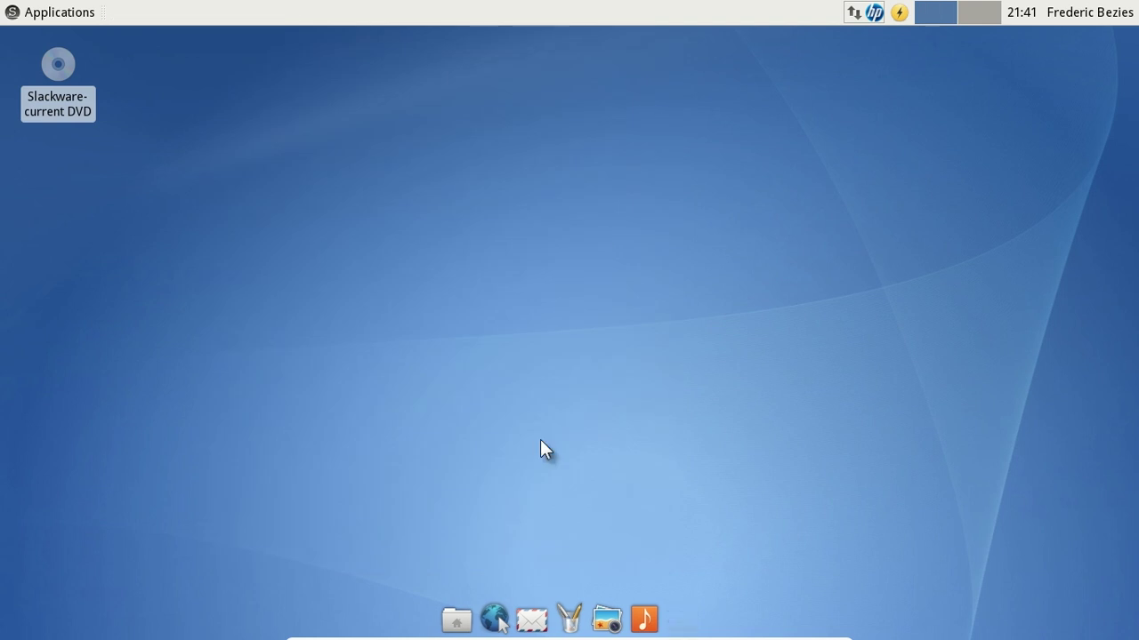
Step: Find the terminal by searching the applications for "term", launch it, and move its window nearer the desktop's centre
left_click(37, 11)
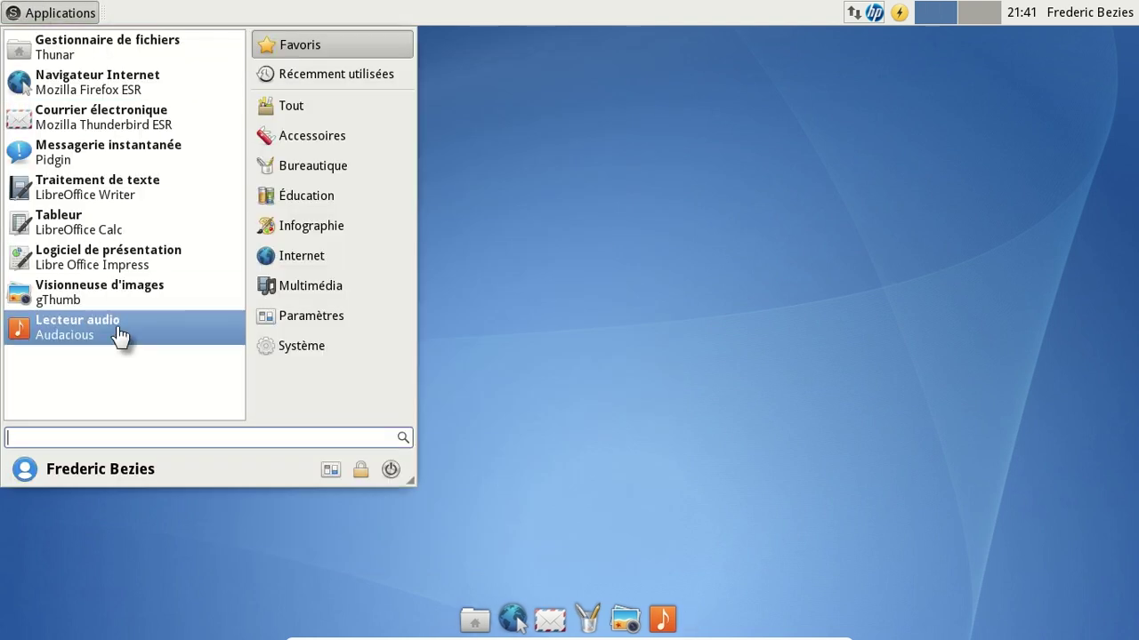
type("term")
key("Return")
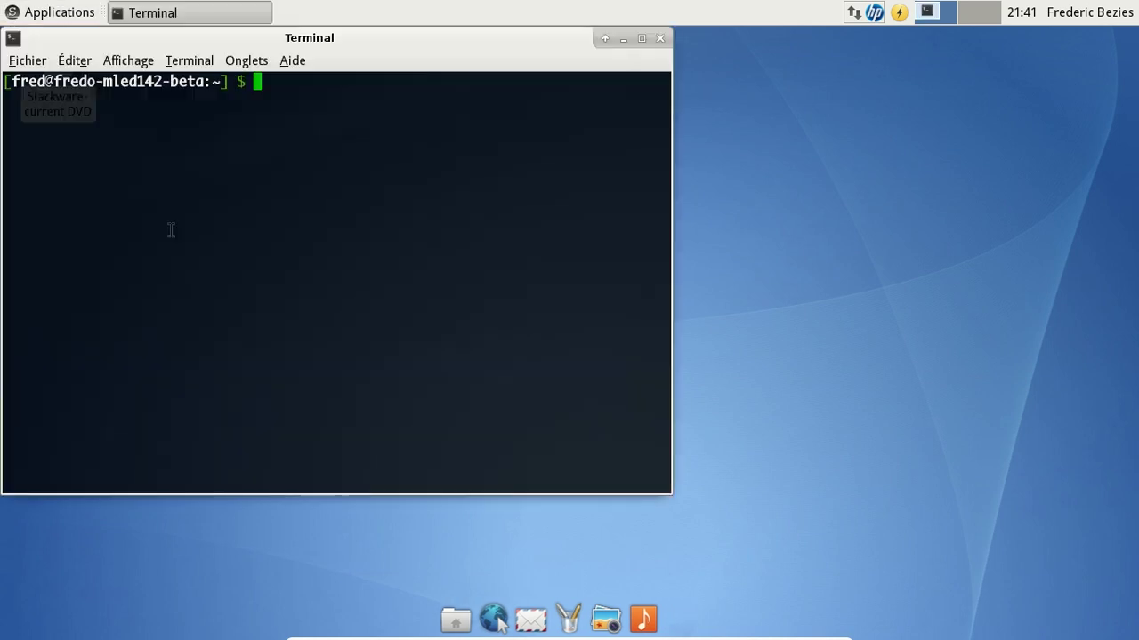
left_click_drag(264, 45, 452, 65)
Step: Display the kernel and system information in the terminal with uname -a
type("uanm")
key("BackSpace")
key("BackSpace")
key("BackSpace")
type("name ")
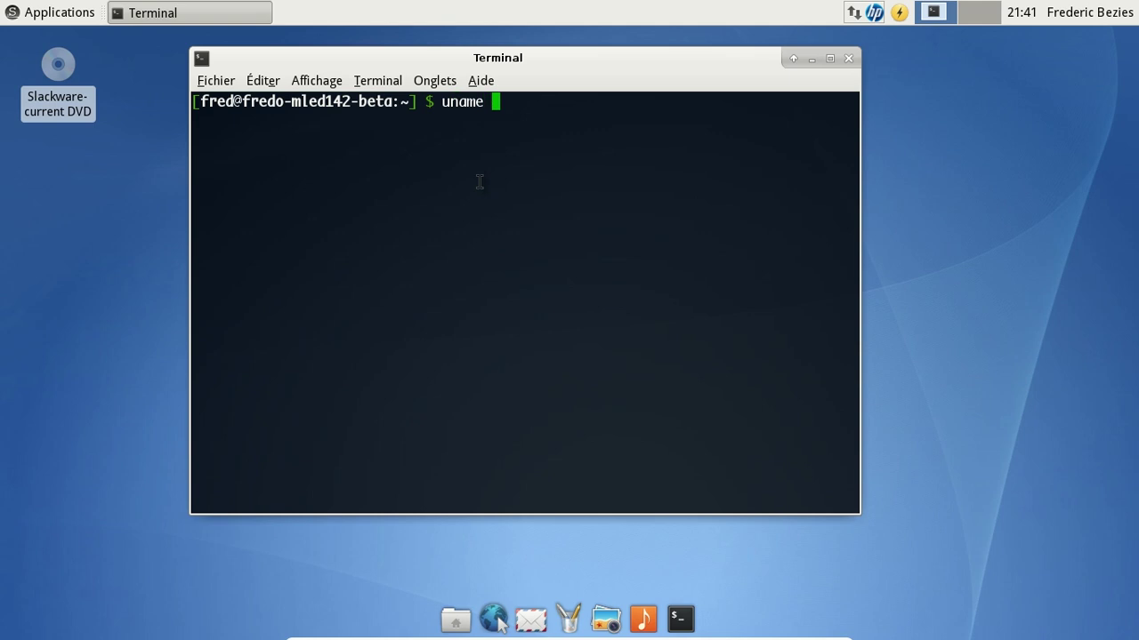
type("-a")
key("Return")
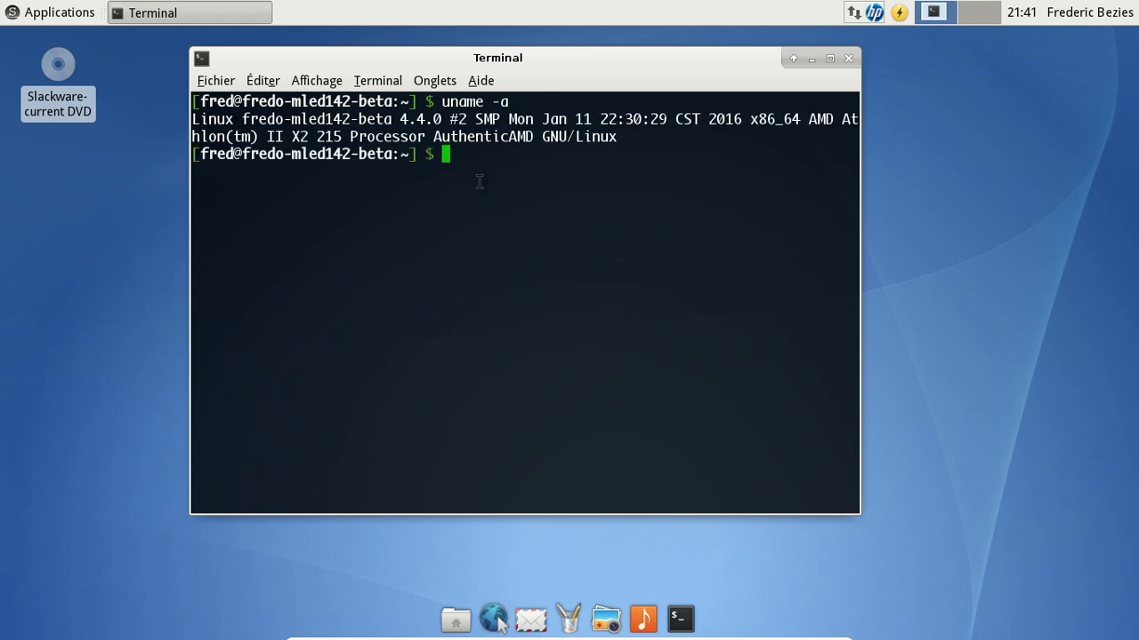
Step: Display the contents of /etc/issue with cat
type("cat /et")
type("c/ls")
key("BackSpace")
key("BackSpace")
type("issue")
key("Return")
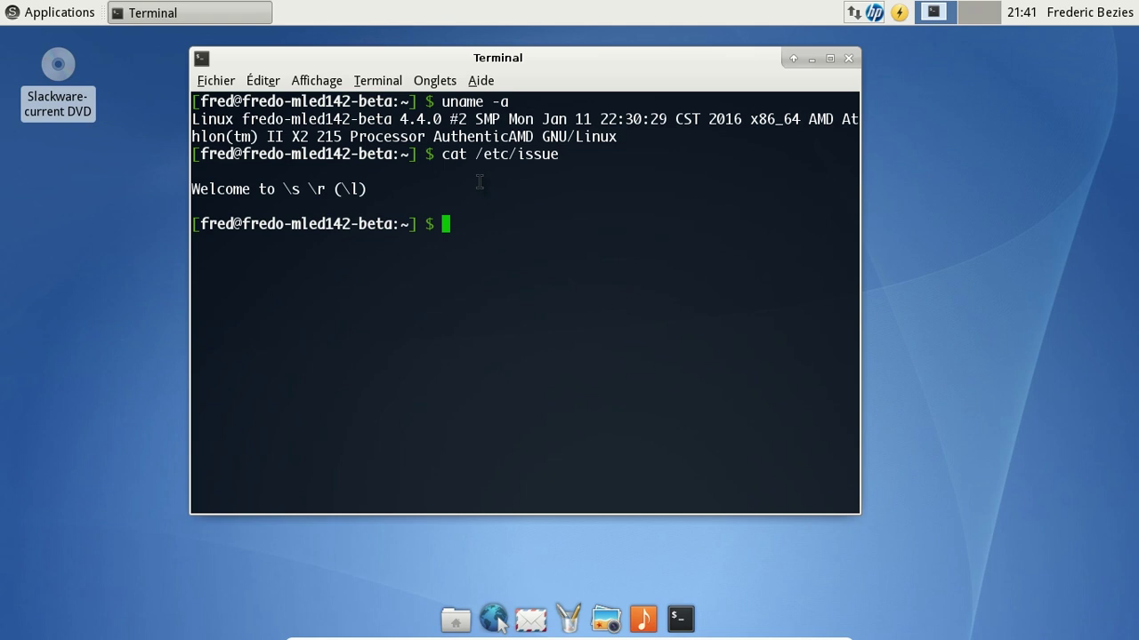
Step: Display /etc/issue.net with cat, and show /etc/issue once more
key("Up")
type(".net")
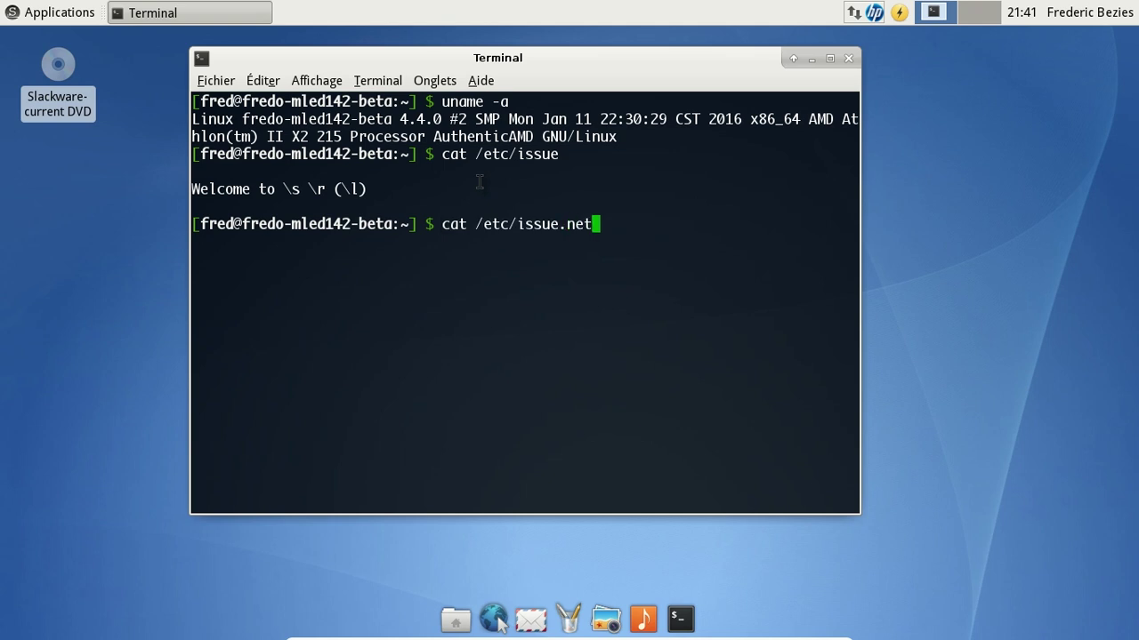
key("Return")
key("Up")
key("BackSpace")
key("BackSpace")
key("BackSpace")
key("BackSpace")
key("Return")
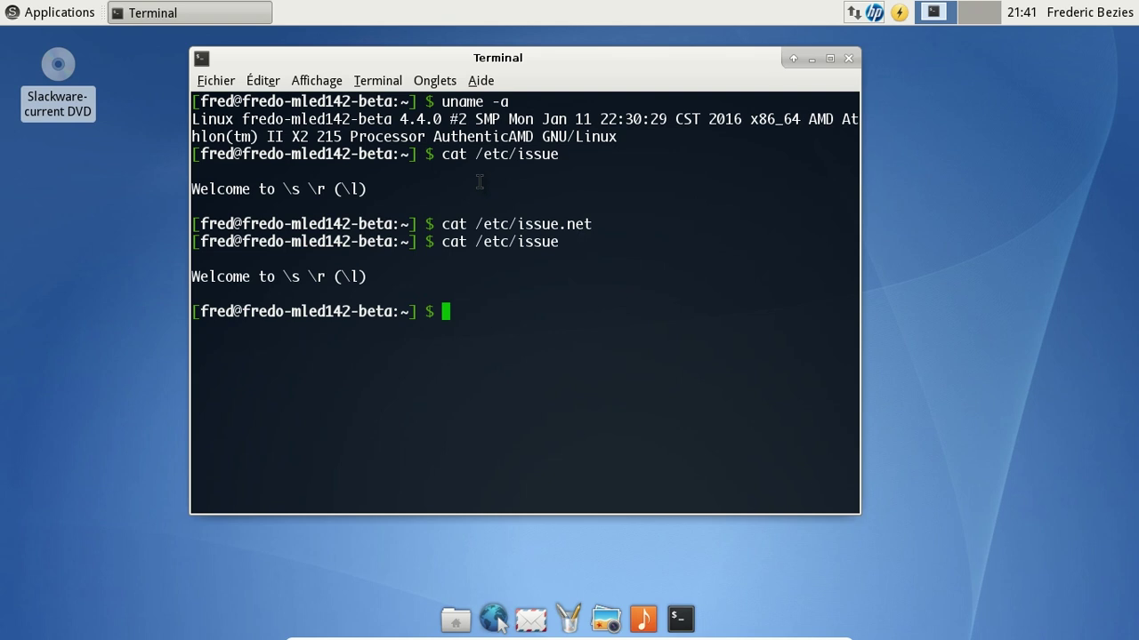
Step: List the disk usage of all file systems with df -h and exit the terminal
type("df -h")
key("Return")
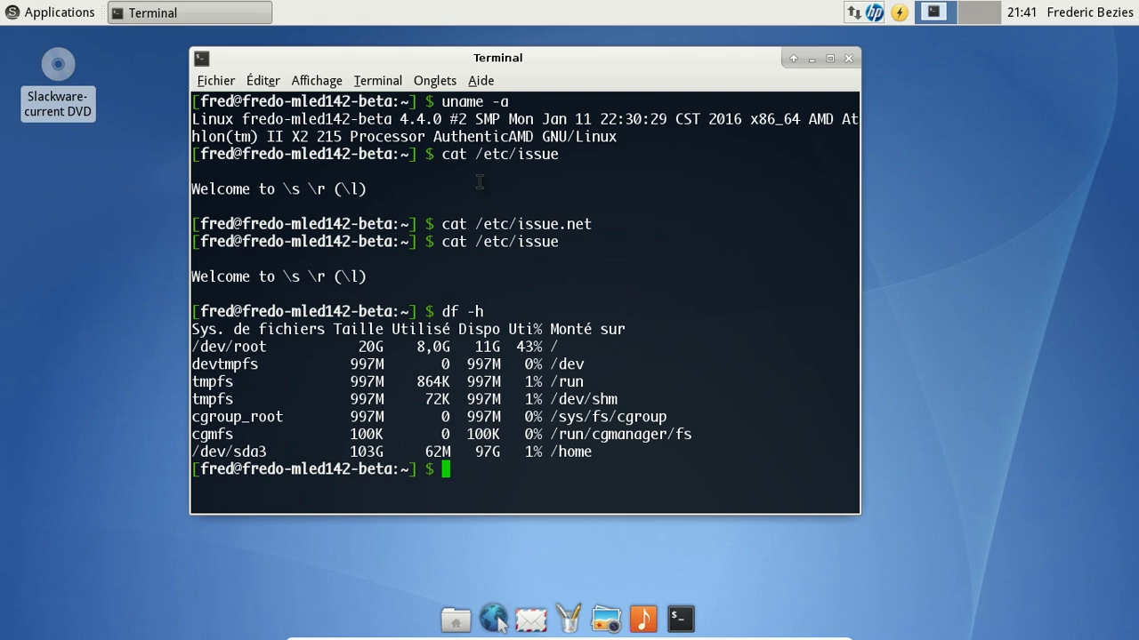
type("t")
key("Return")
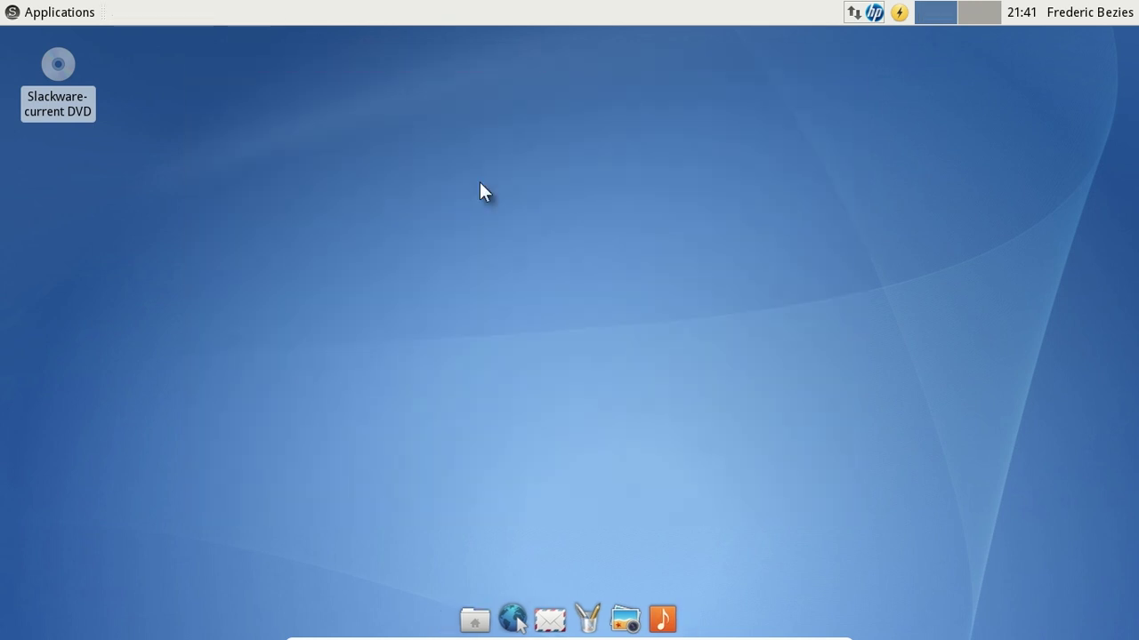
Step: Launch LibreOffice Writer, check its version information, and close the program
left_click(76, 13)
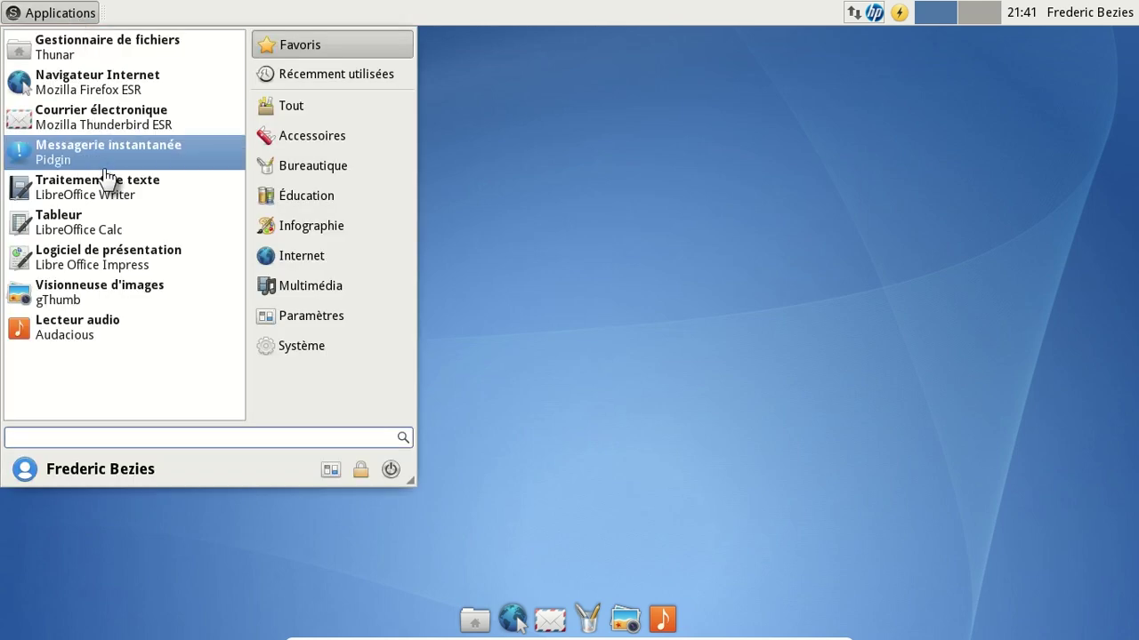
left_click(116, 194)
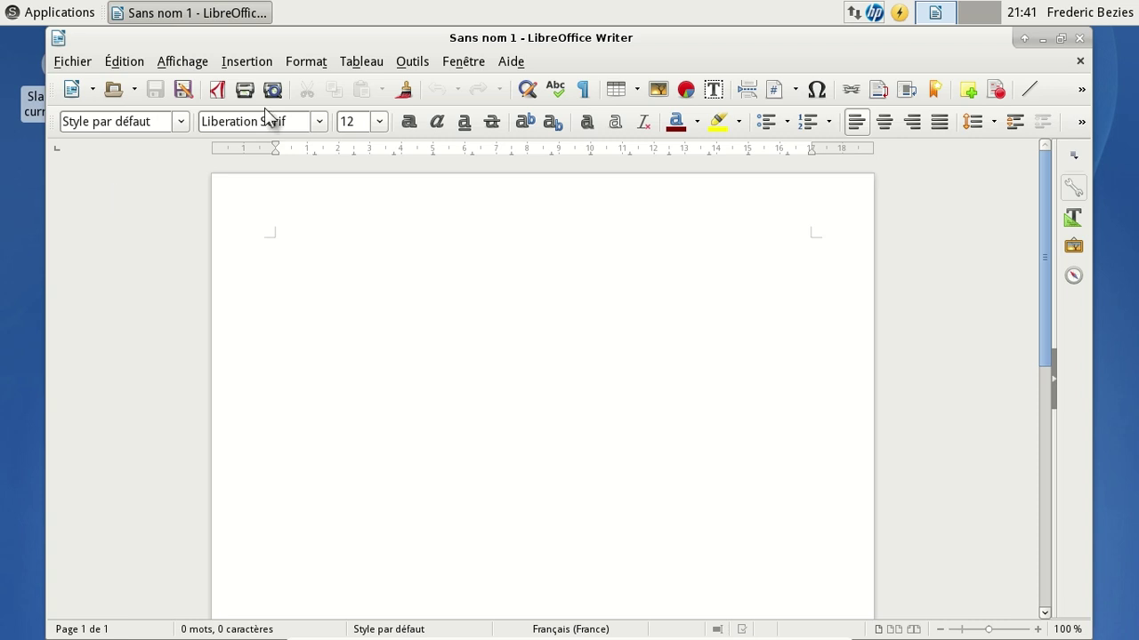
left_click(511, 61)
left_click(537, 167)
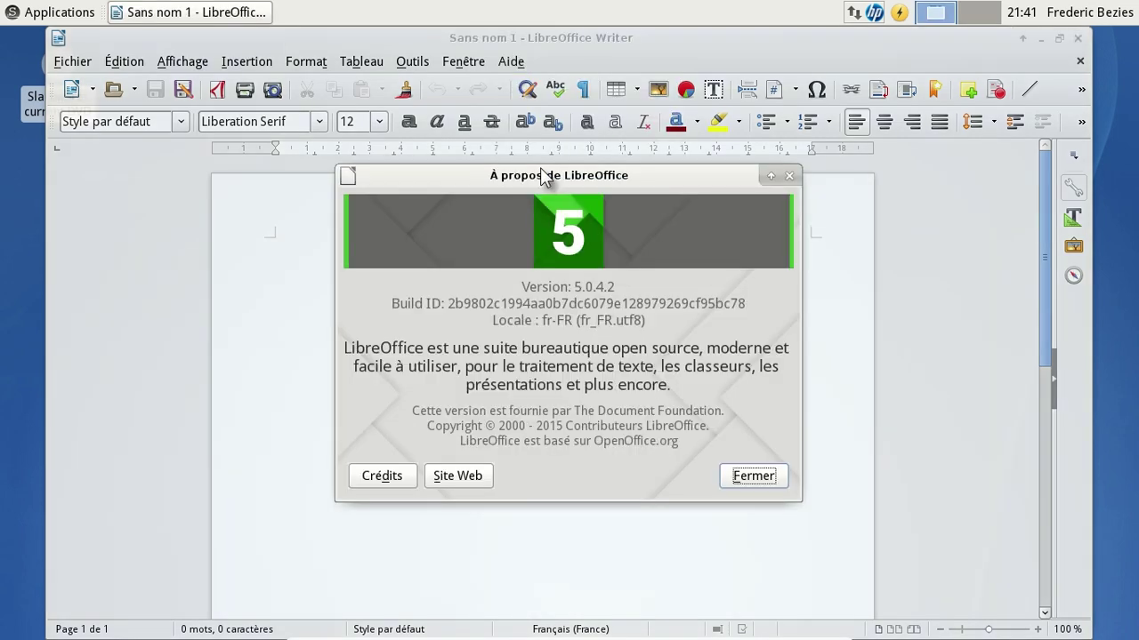
left_click(754, 476)
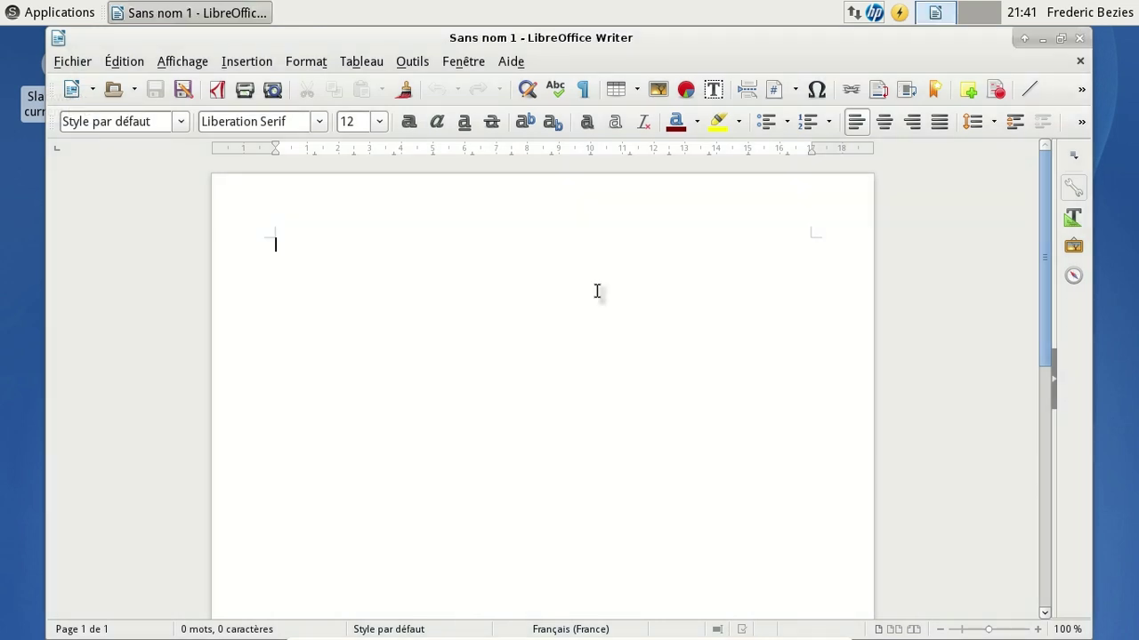
left_click(1077, 38)
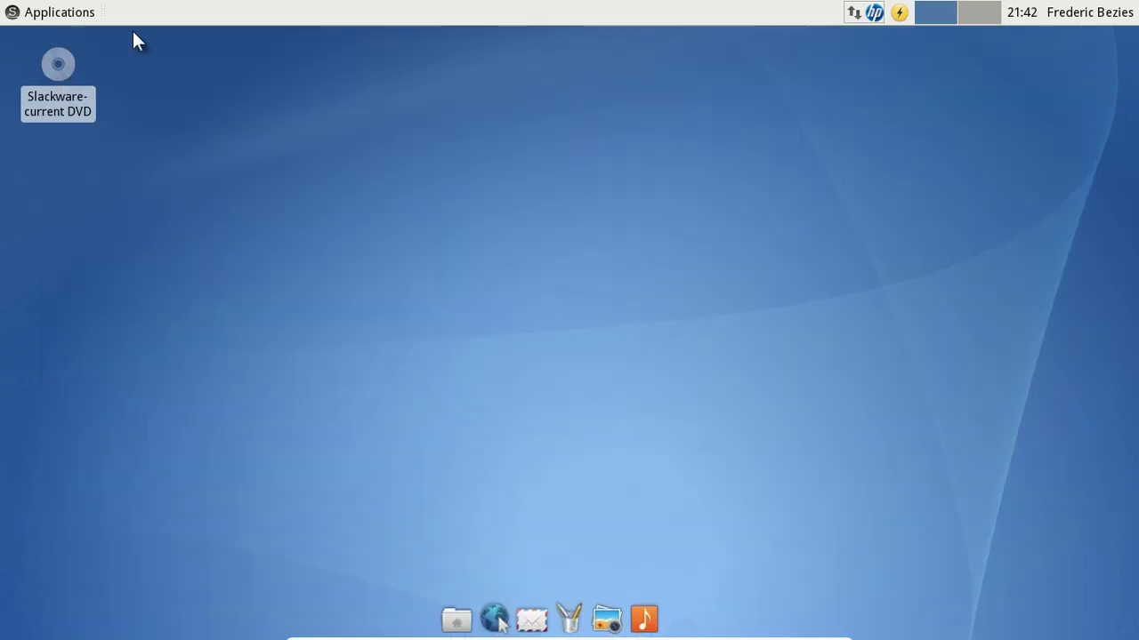
Step: Launch the GIMP image editor from the Infographie category of applications
left_click(53, 12)
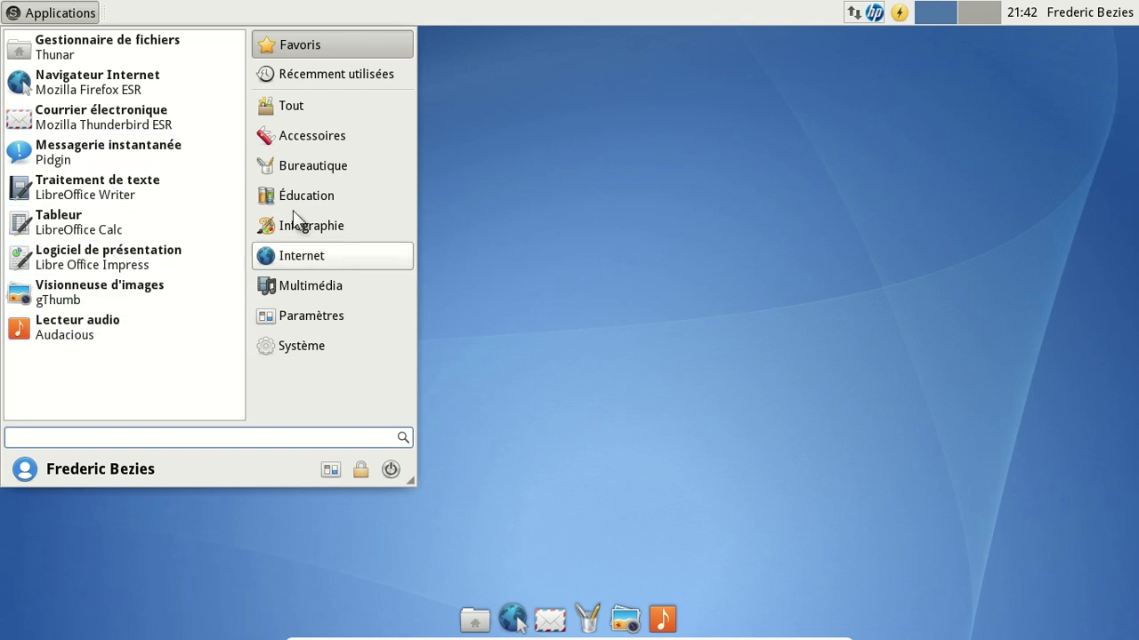
mouse_move(304, 230)
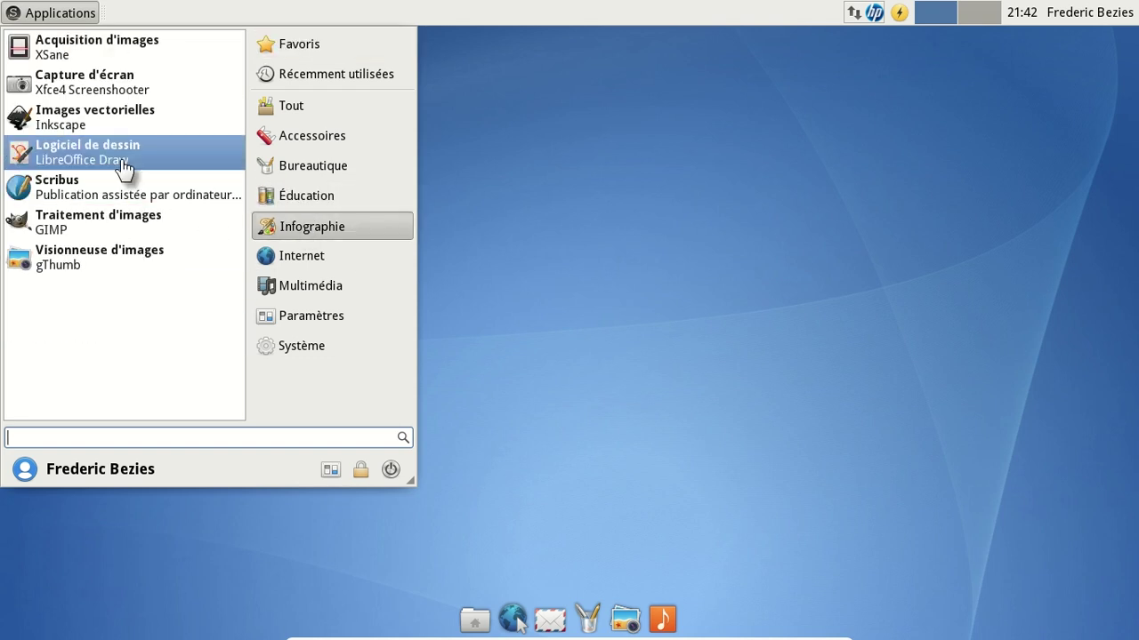
left_click(116, 220)
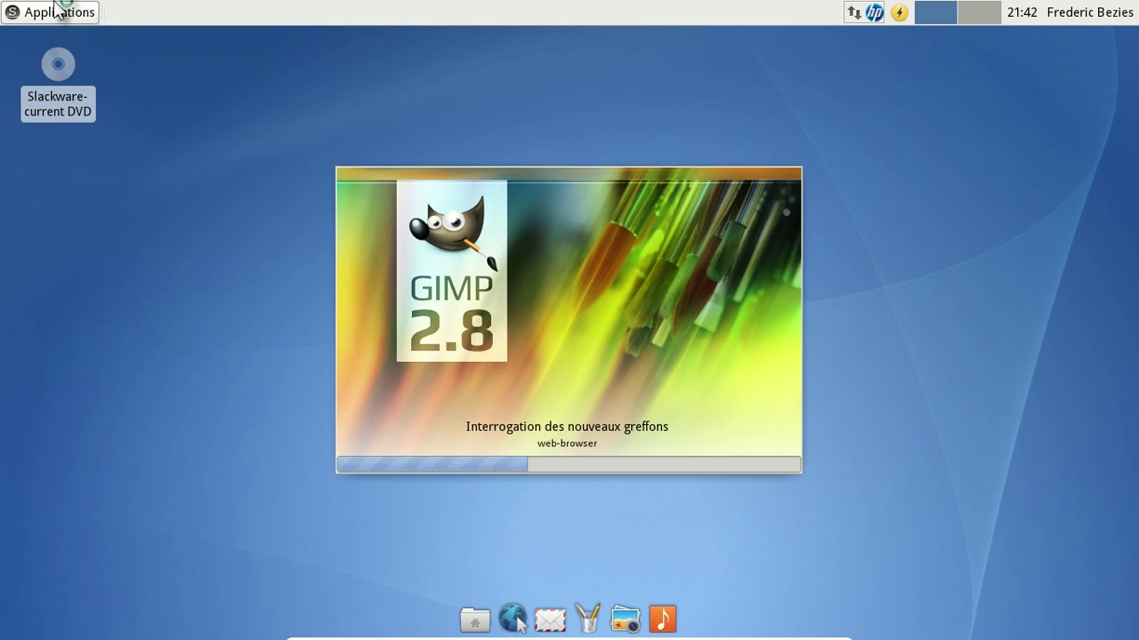
left_click(55, 11)
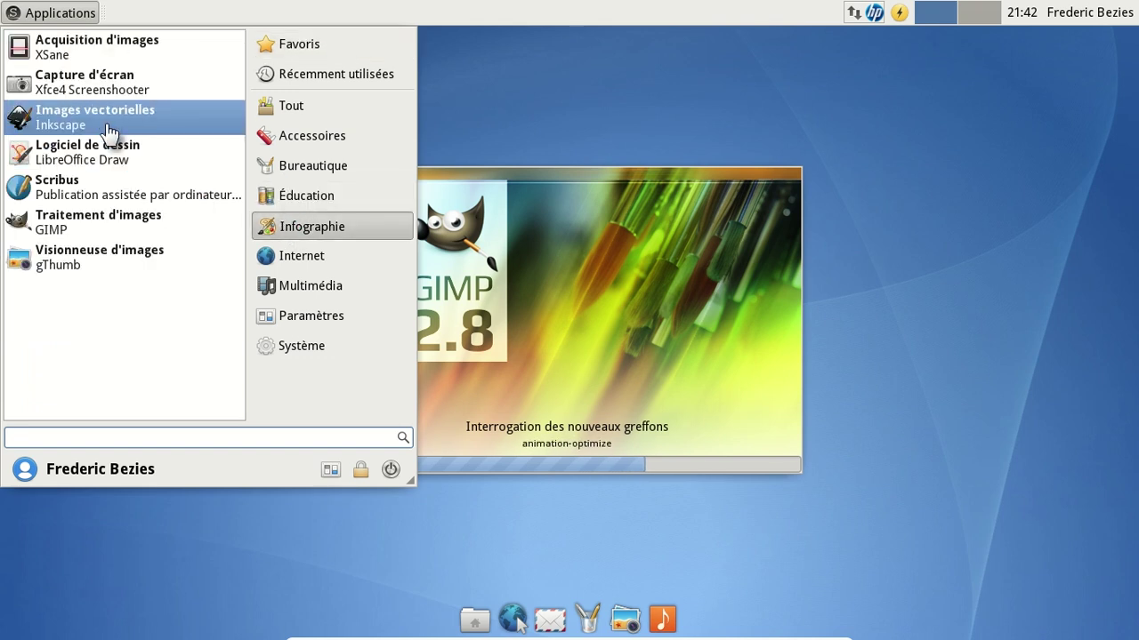
left_click(103, 118)
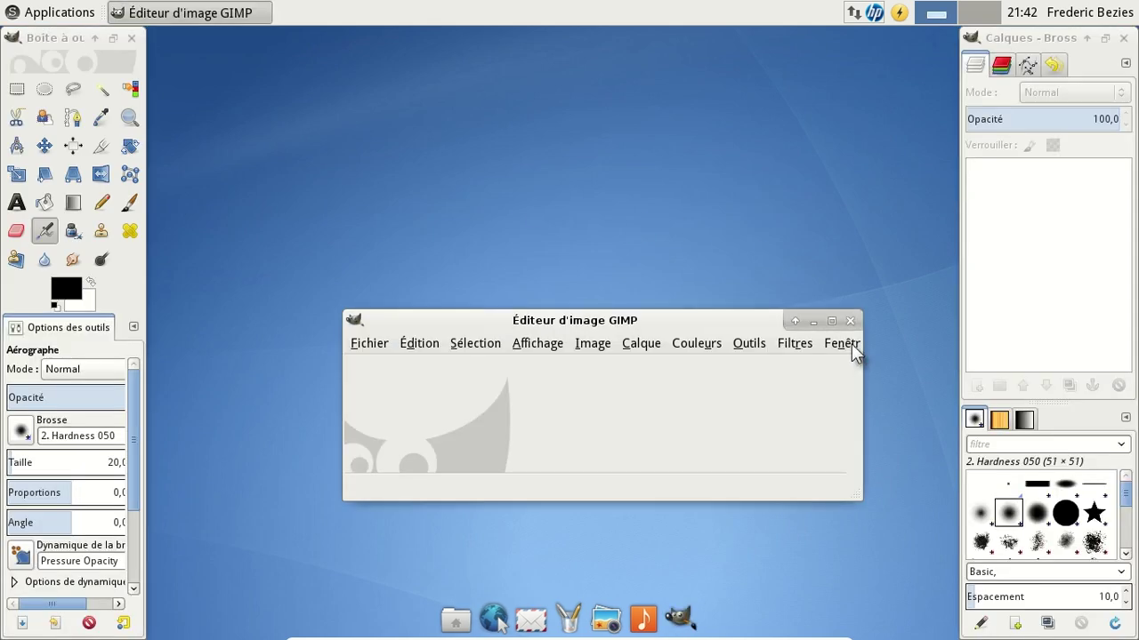
Step: Switch GIMP to single-window mode and open its version information
left_click(851, 343)
left_click(854, 495)
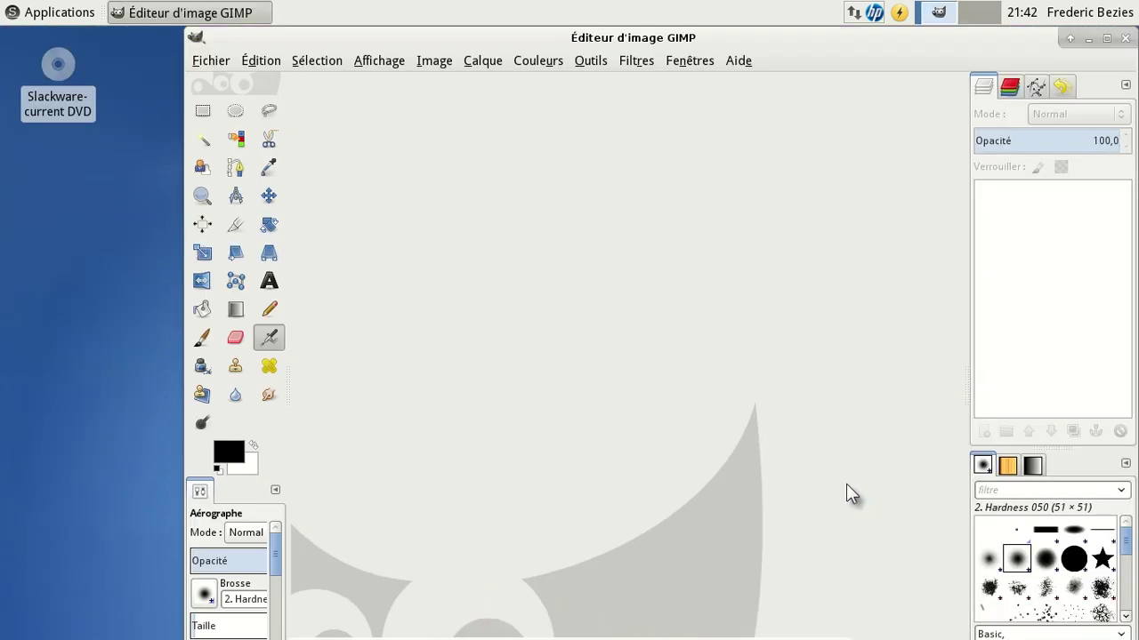
left_click(740, 61)
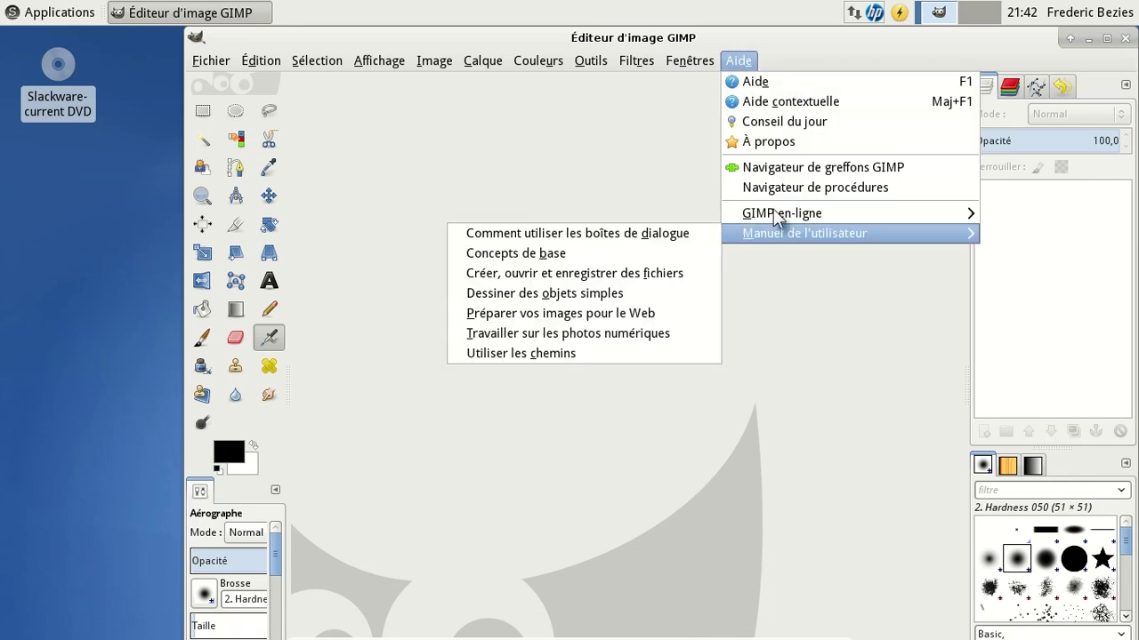
left_click(764, 142)
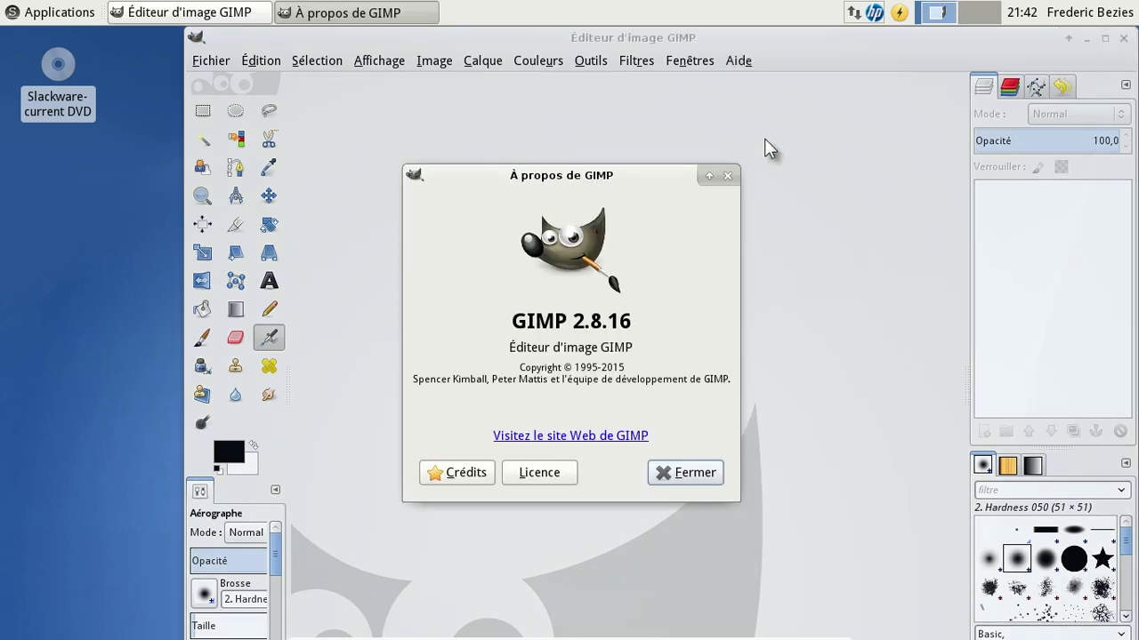
Step: Close GIMP's version information and quit GIMP
left_click(726, 177)
left_click(1125, 38)
Step: Open the desktop settings, browse the wallpapers available in the xfce folder, and close the settings
mouse_move(534, 614)
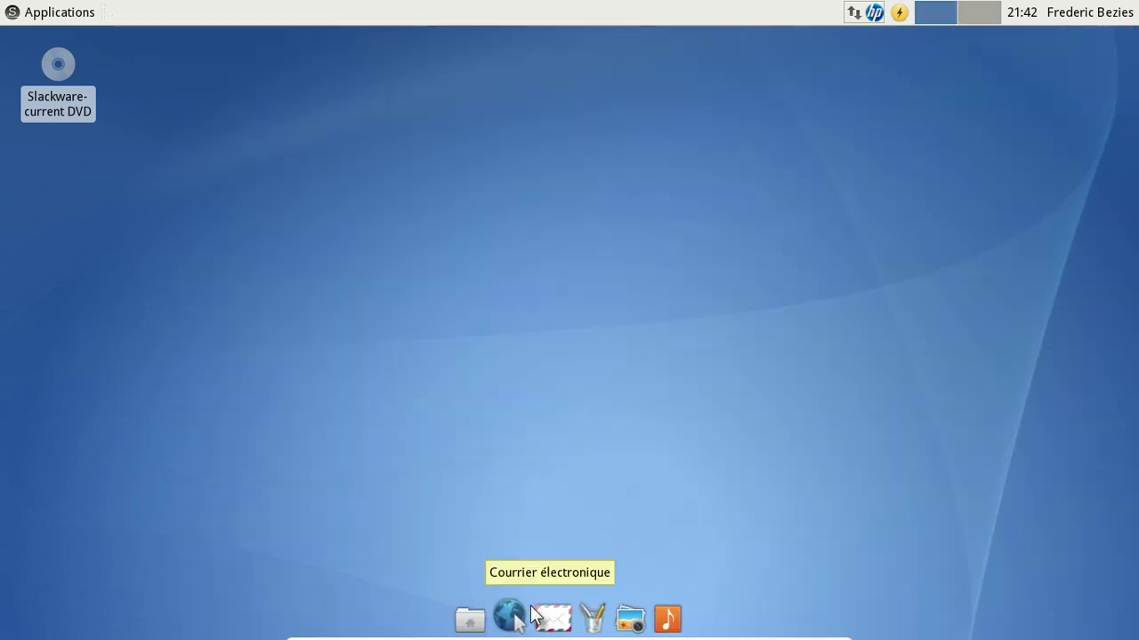
right_click(688, 623)
mouse_move(689, 626)
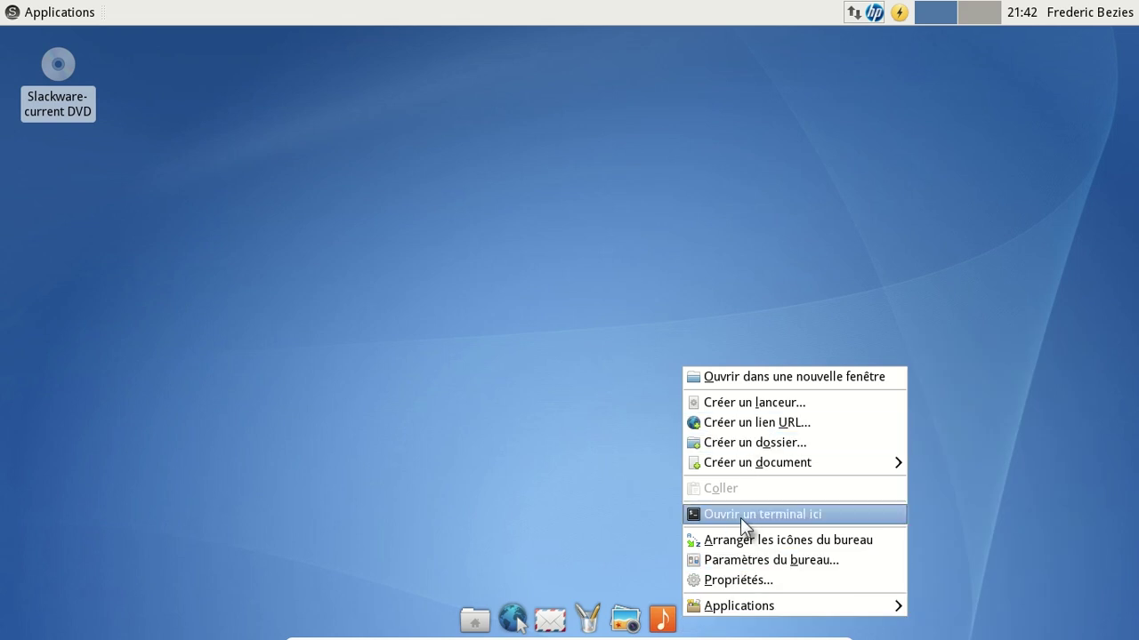
left_click(722, 563)
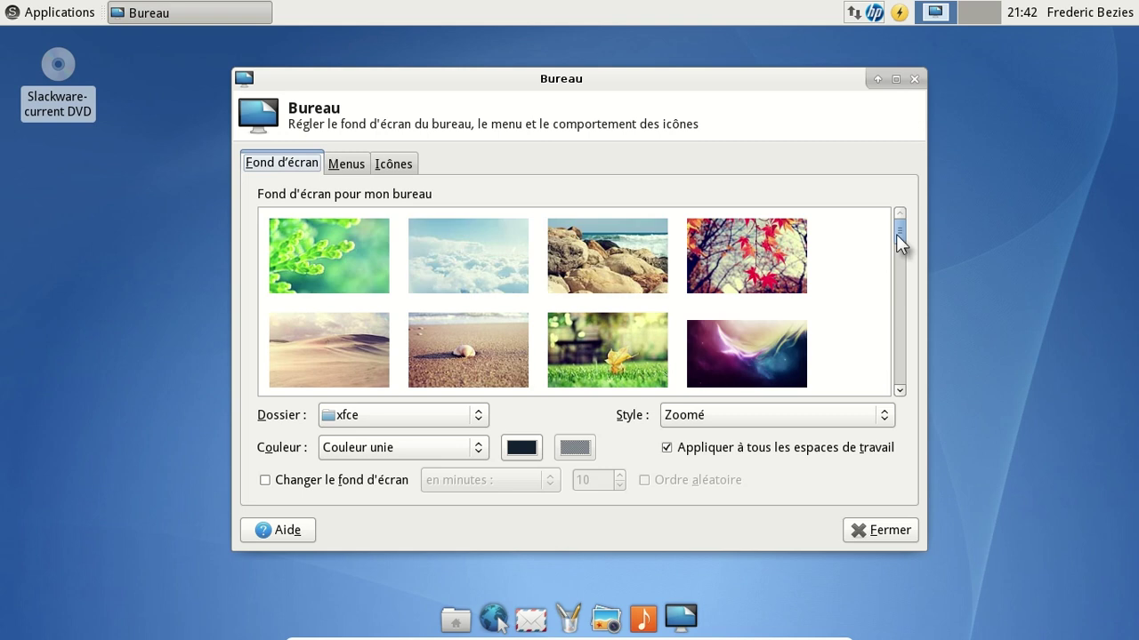
left_click_drag(897, 235, 833, 207)
left_click(913, 79)
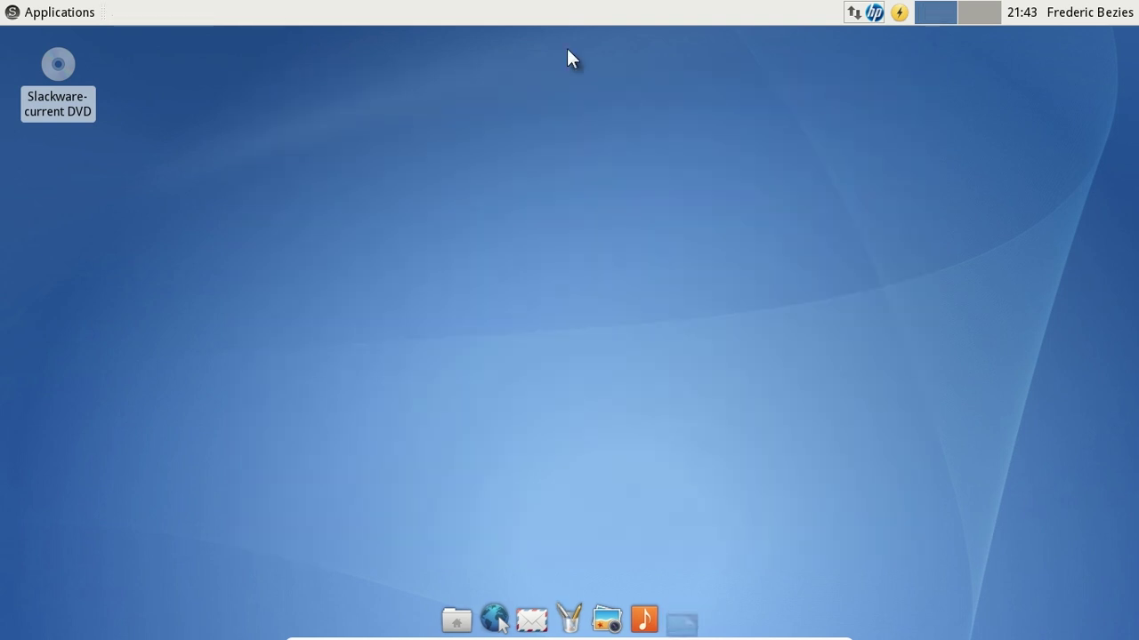
Step: Open the Xfce panel's preferences to view the display settings of Tableau de bord 1, and close them
right_click(406, 11)
left_click(442, 47)
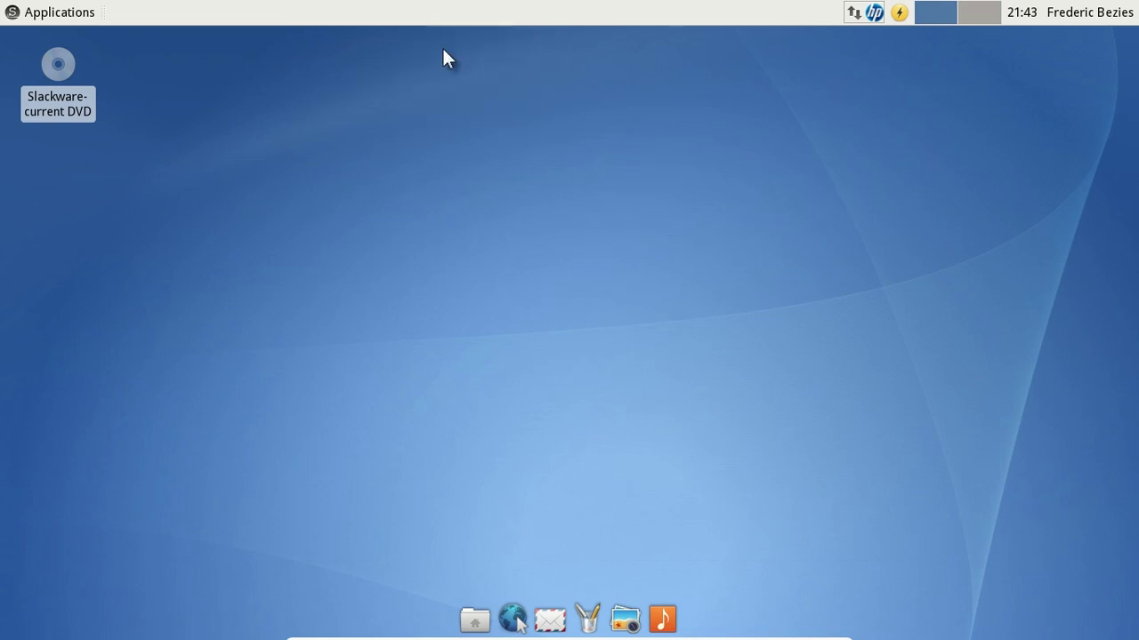
left_click(645, 242)
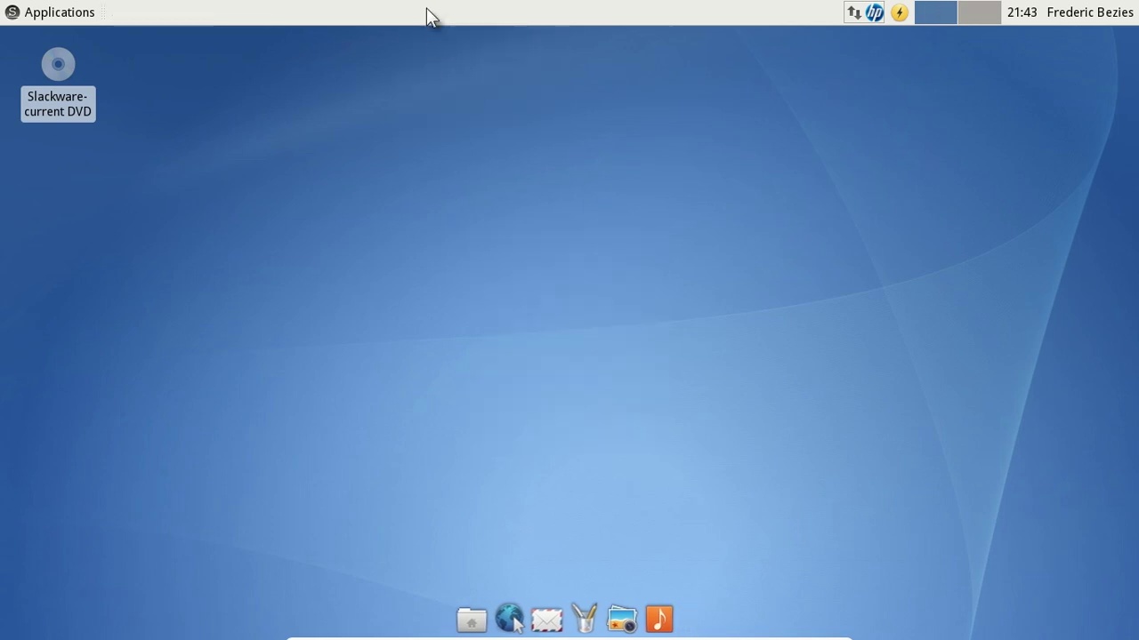
right_click(428, 13)
mouse_move(515, 111)
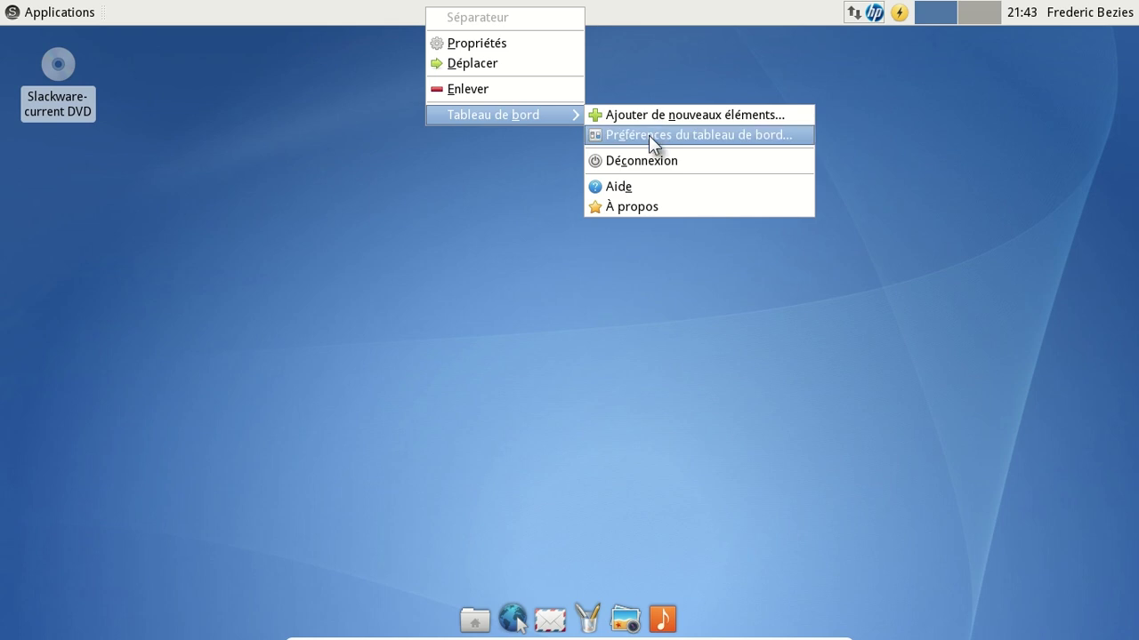
left_click(648, 136)
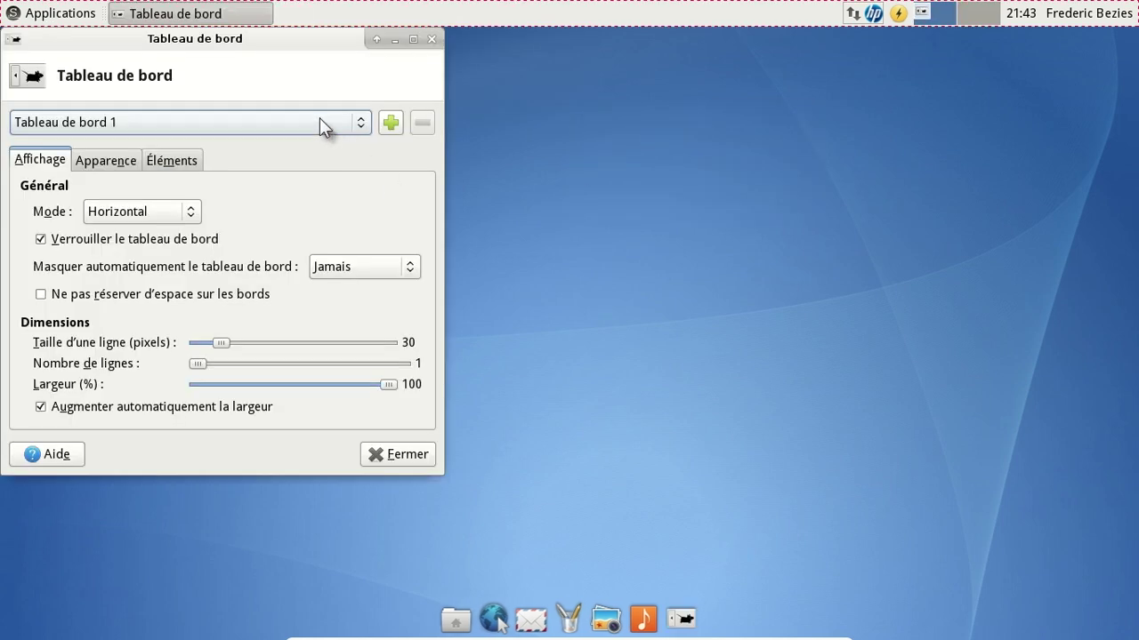
left_click(431, 39)
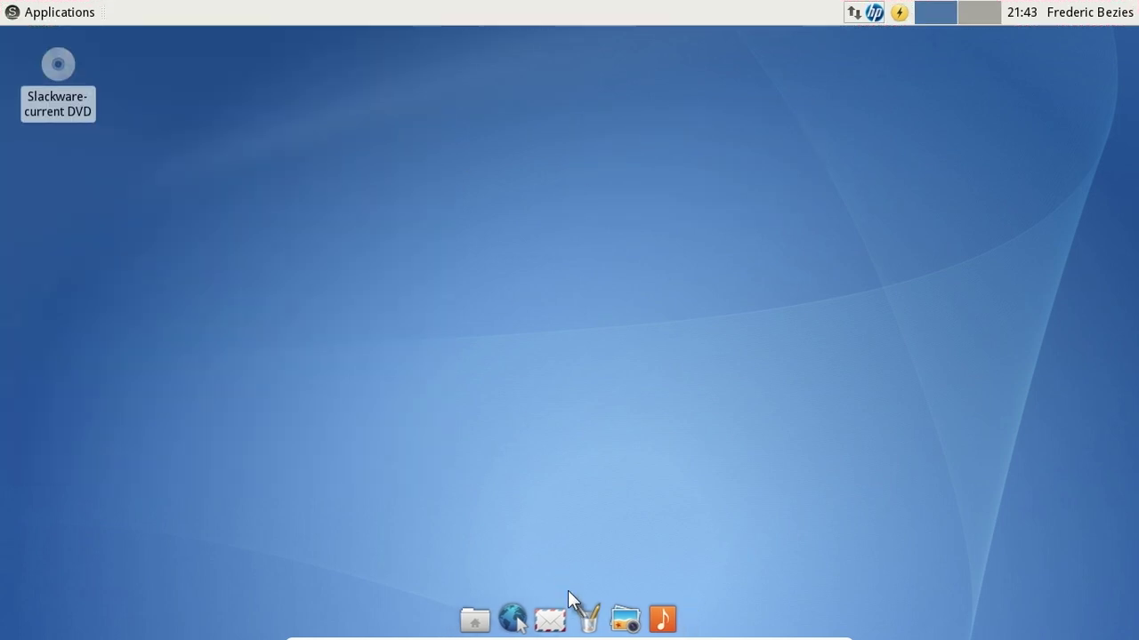
Step: Check the version information of the Plank dock and close it
right_click(686, 625)
left_click(701, 578)
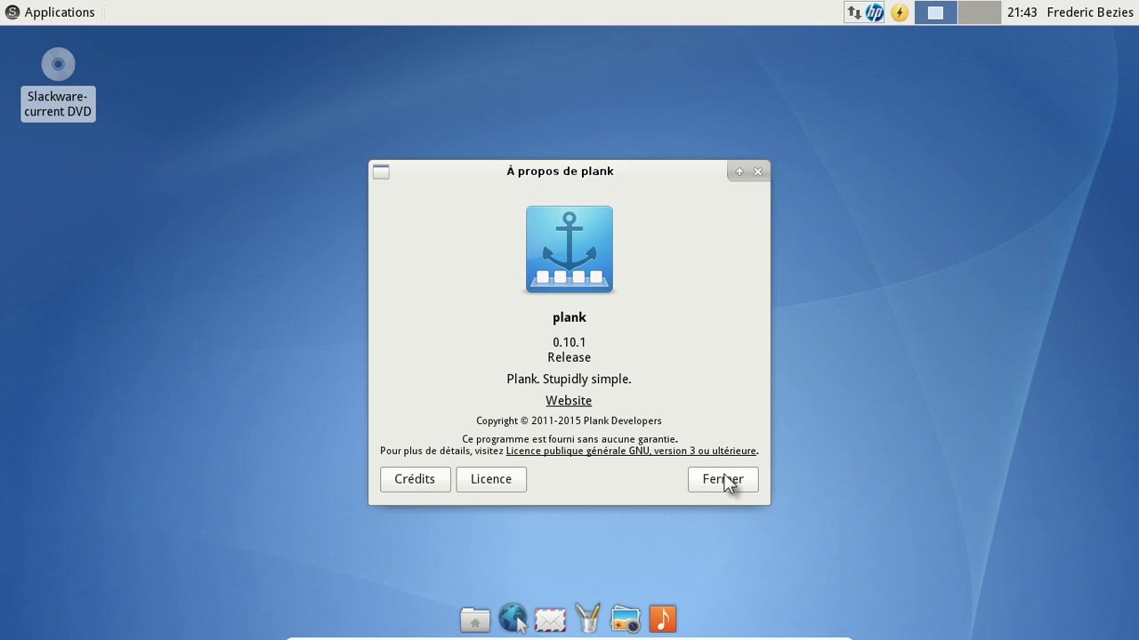
left_click(724, 481)
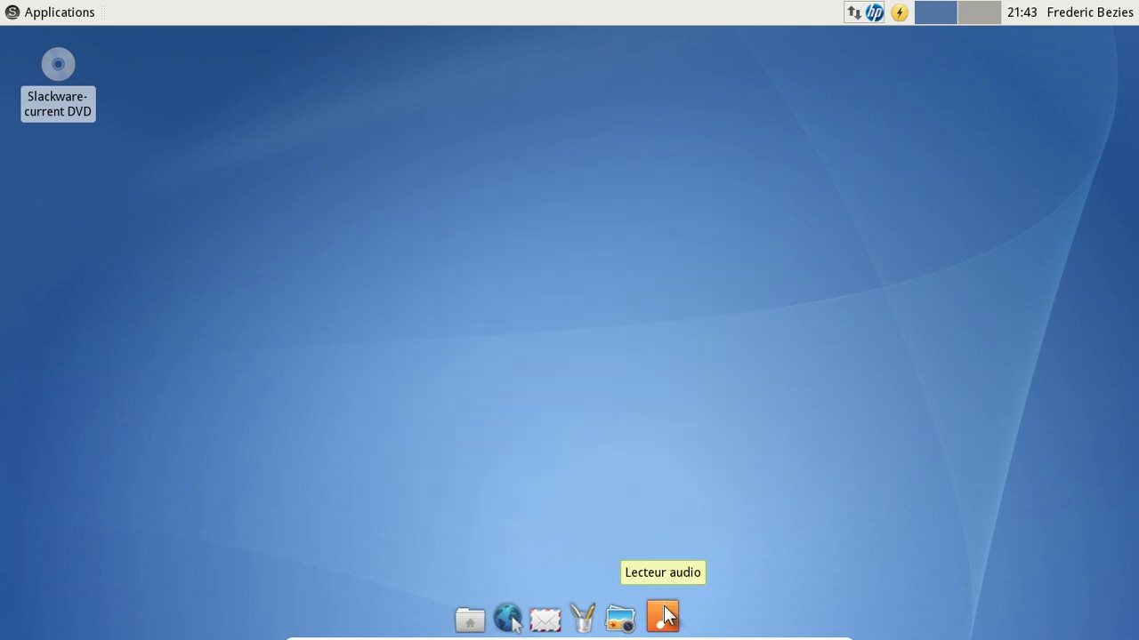
Step: Launch the Audacious audio player from the dock, check its version information, and close the program
left_click(663, 612)
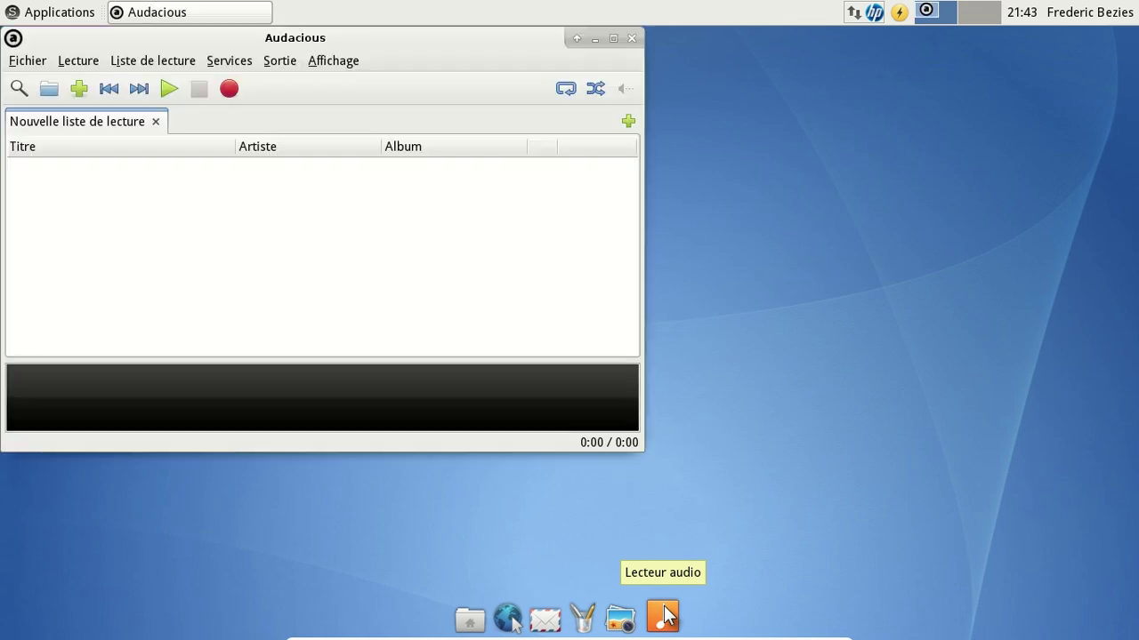
left_click(33, 64)
left_click(61, 193)
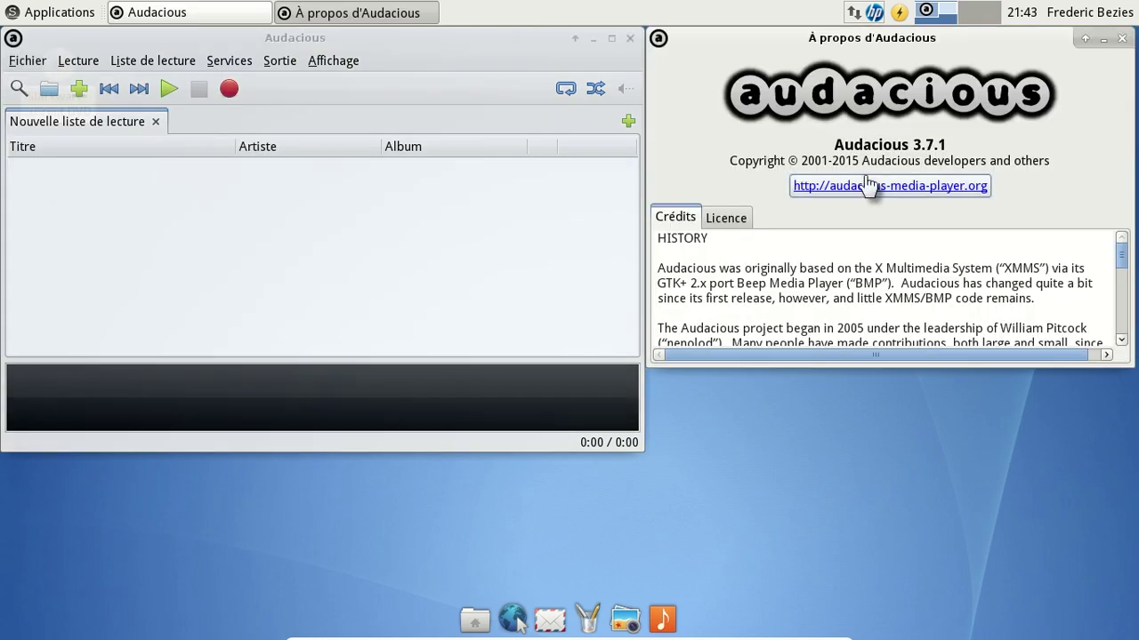
left_click(1122, 39)
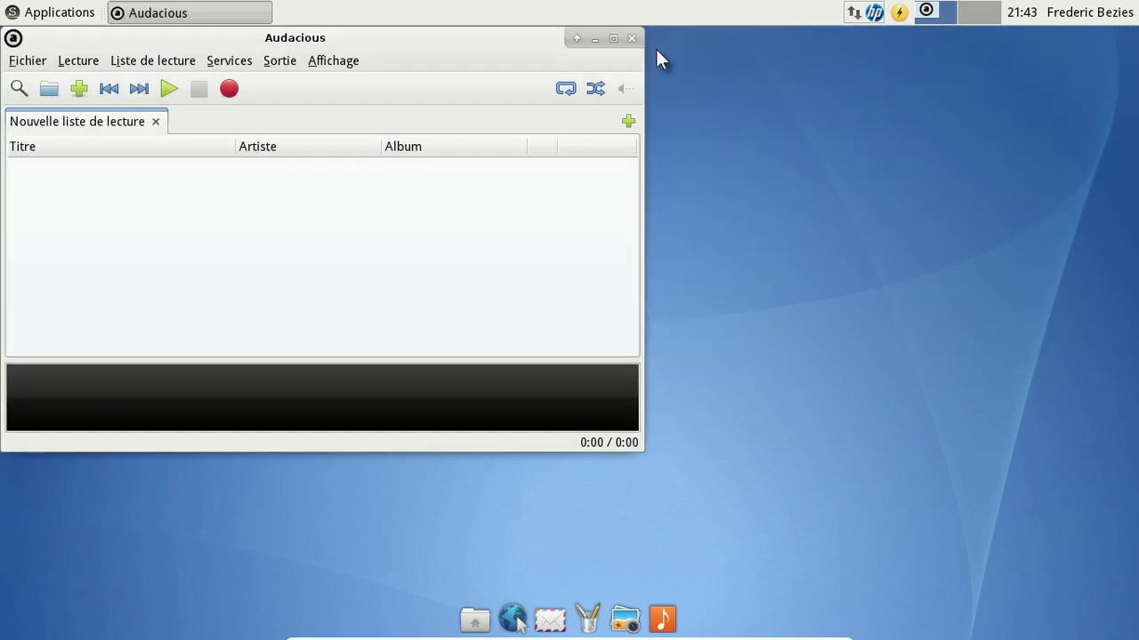
left_click(631, 38)
Step: Find the PulseAudio Plugin by searching the panel items for "aud" and add it to the panel
right_click(810, 9)
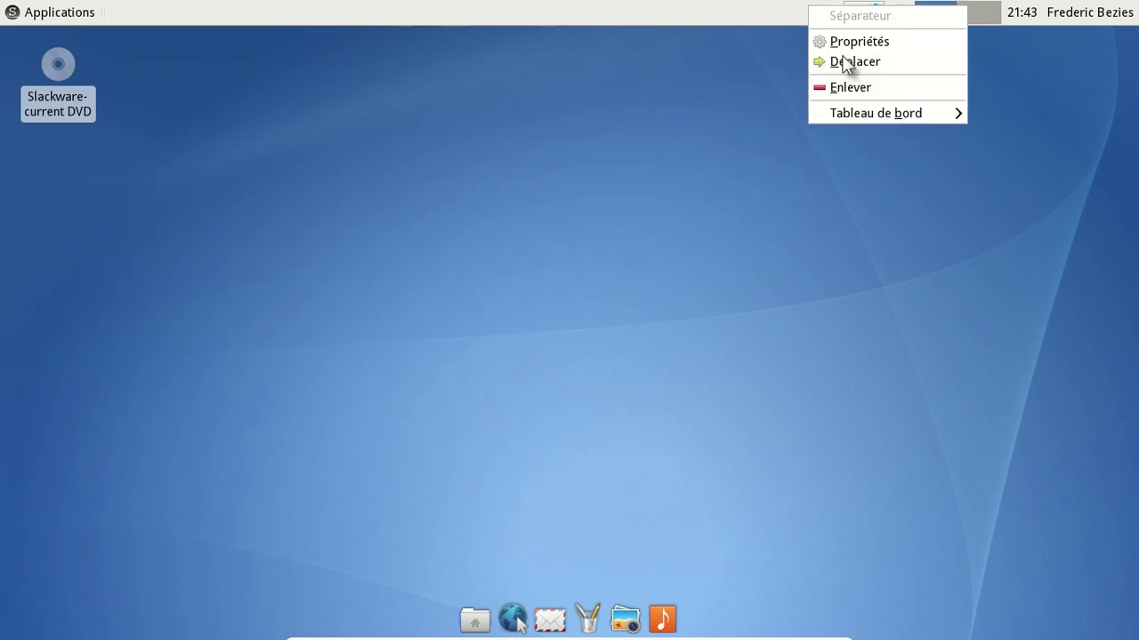
mouse_move(881, 113)
left_click(766, 111)
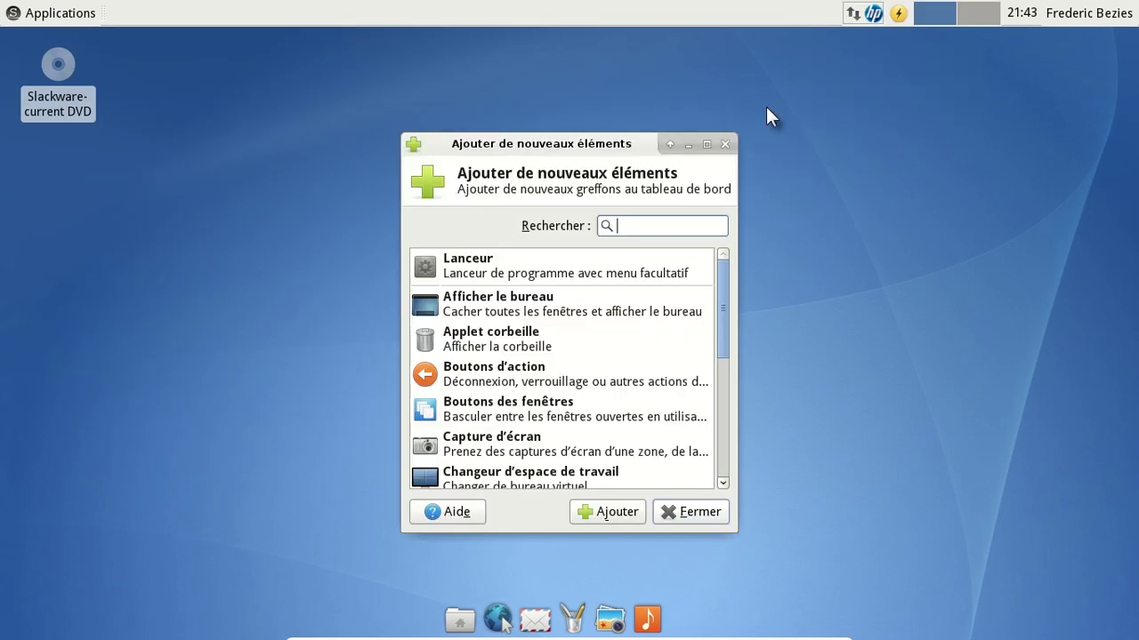
scroll(571, 344, "down", 10)
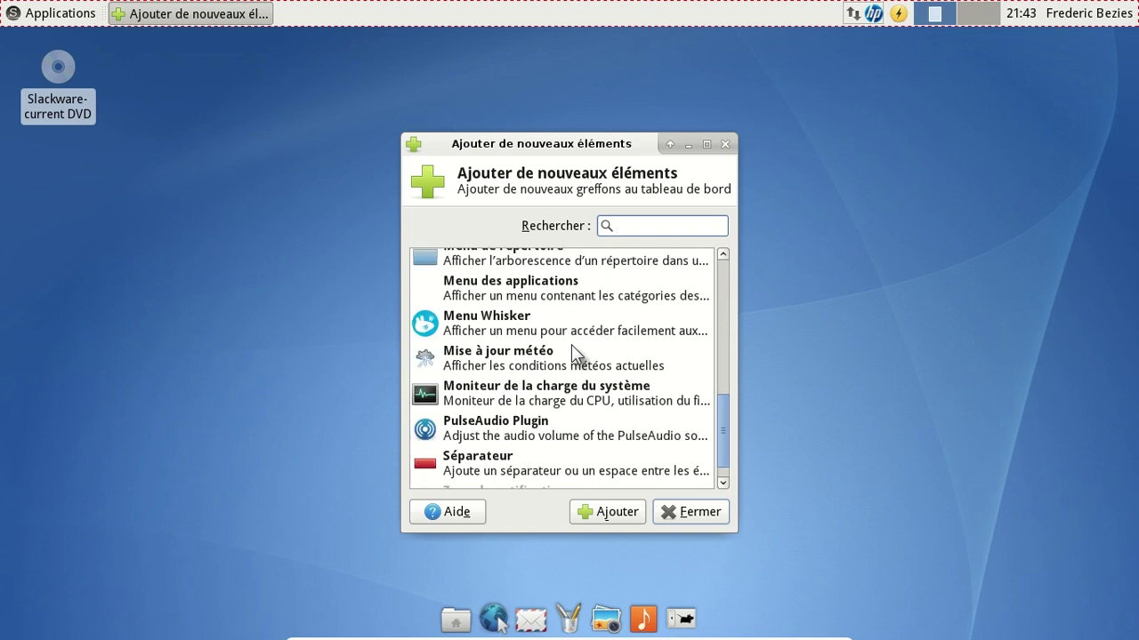
scroll(571, 344, "up", 3)
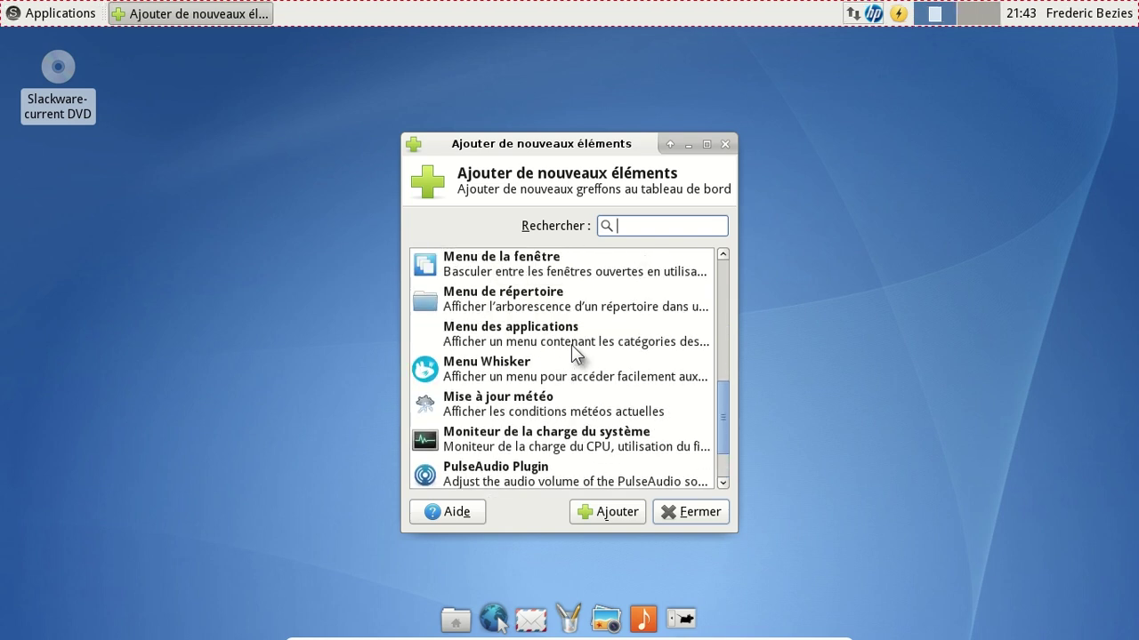
scroll(571, 345, "up", 8)
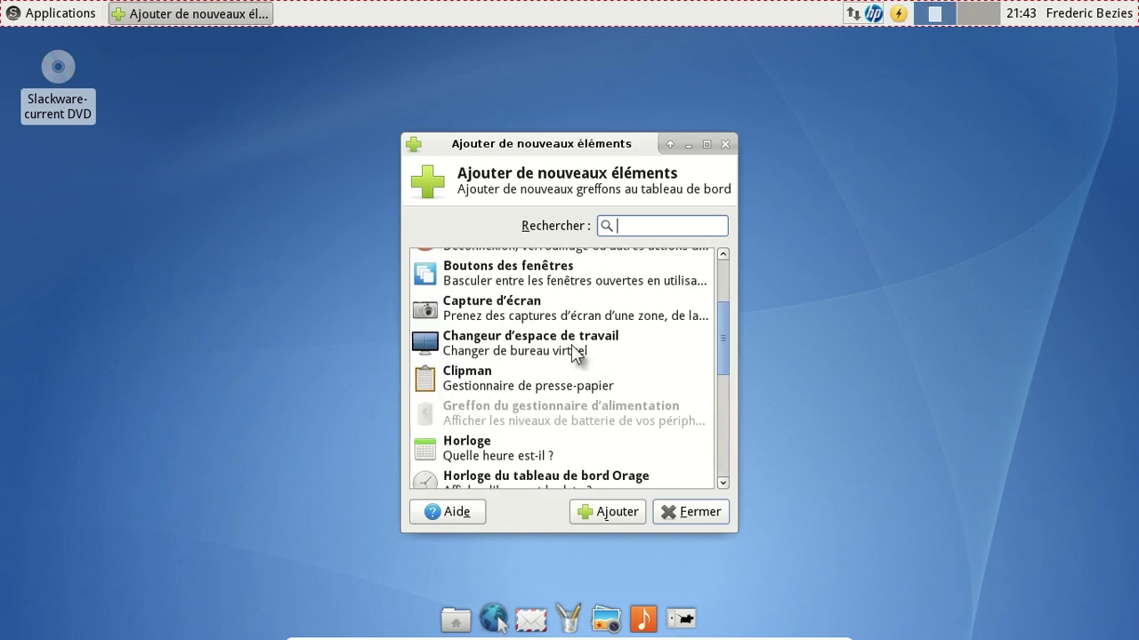
type("aud")
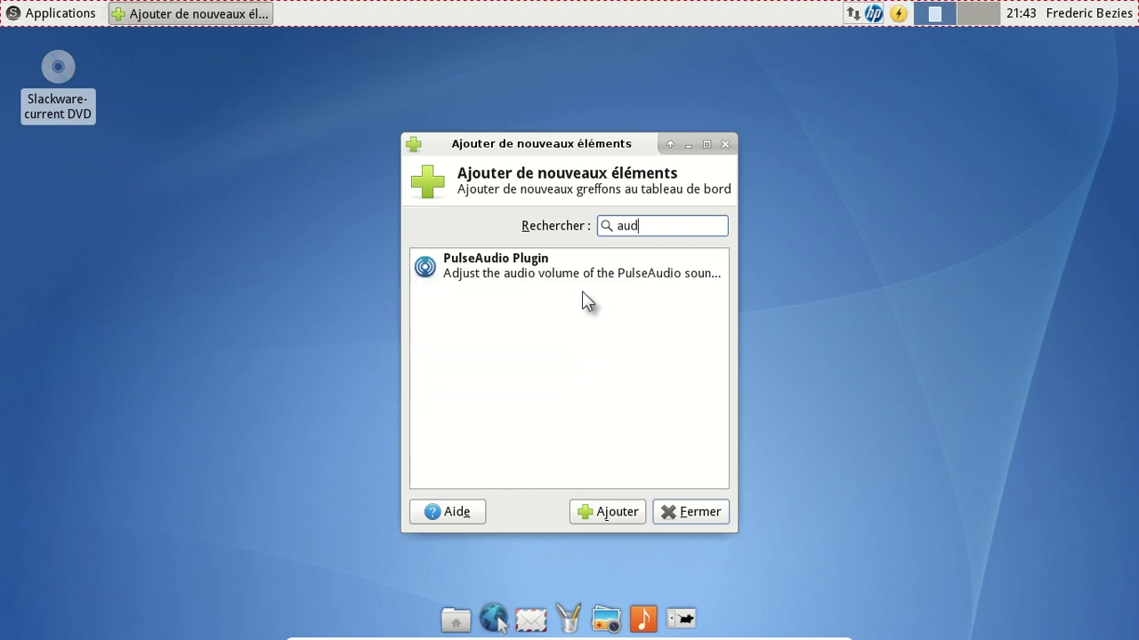
left_click(577, 266)
left_click(617, 516)
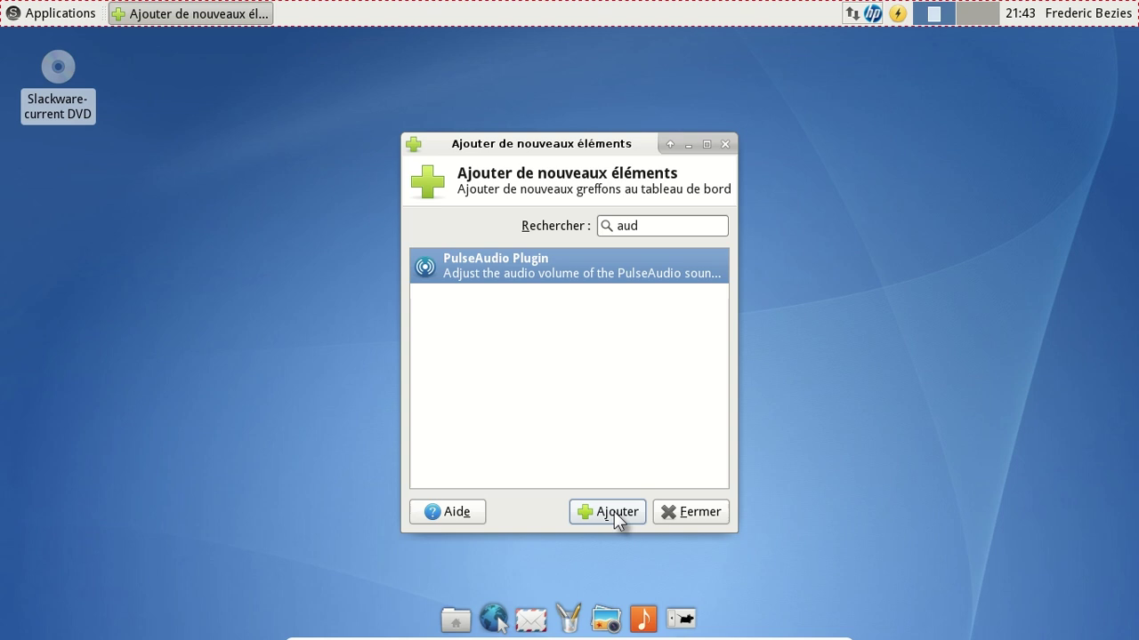
left_click(693, 513)
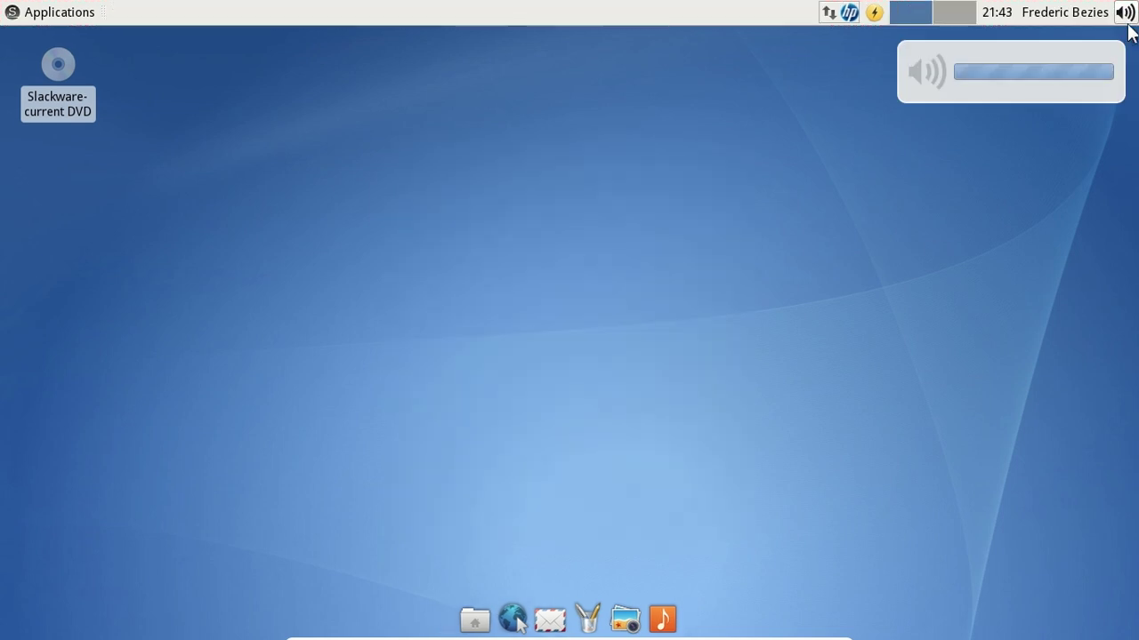
Step: Open the audio mixer from the panel's volume control, review the output devices, input devices and configuration, and close it
left_click(1124, 16)
left_click(1050, 107)
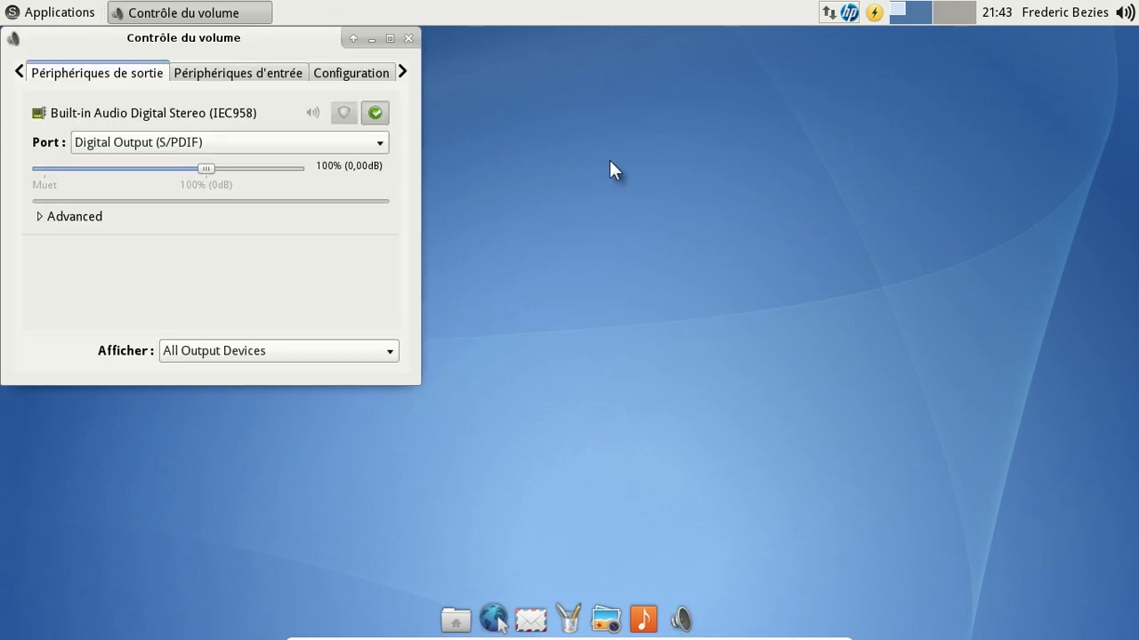
left_click(247, 74)
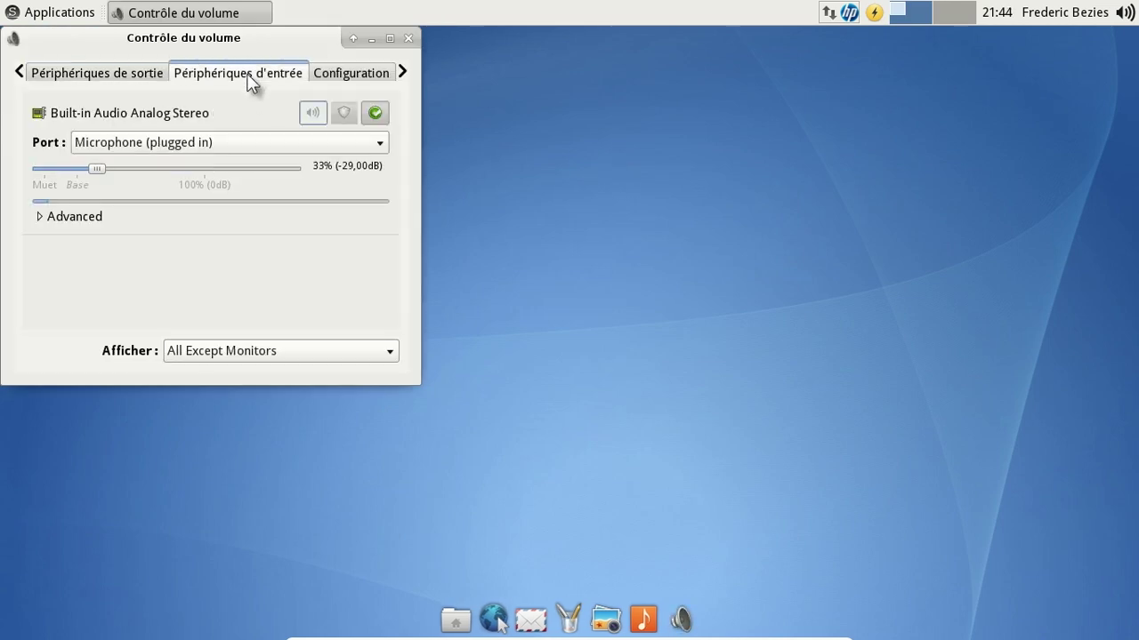
left_click(321, 74)
left_click(409, 40)
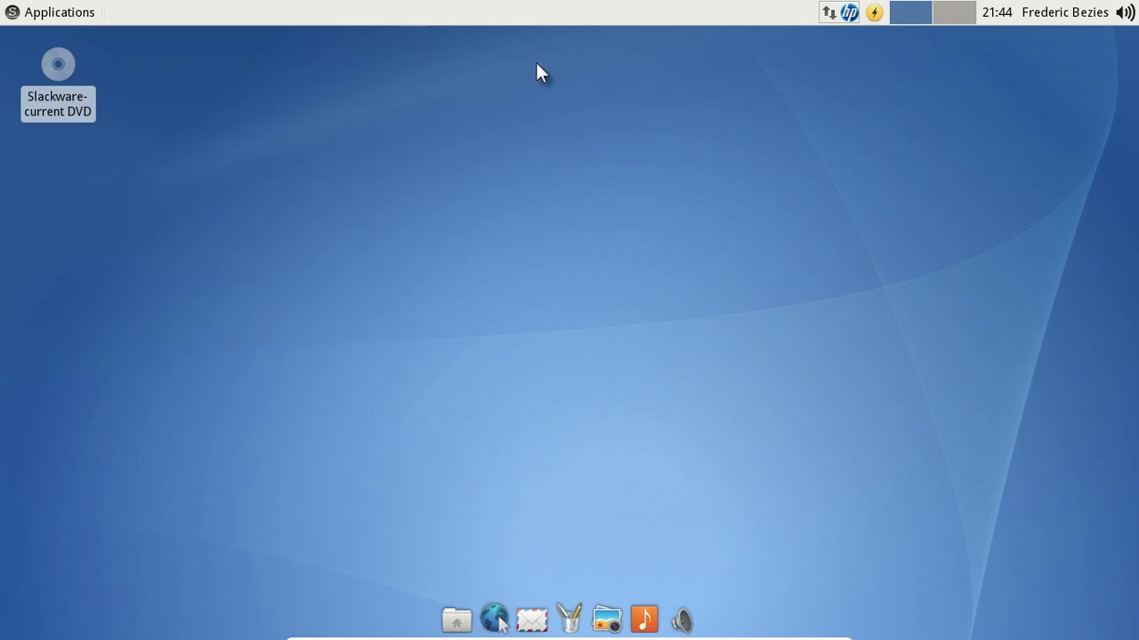
left_click(1030, 12)
left_click(1029, 13)
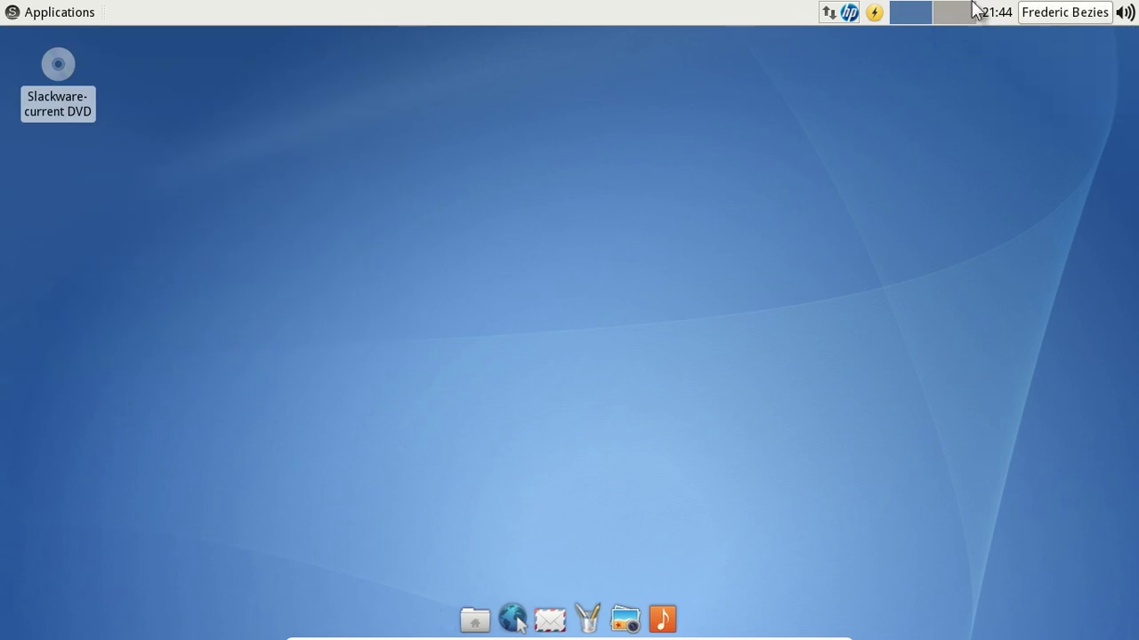
Step: Find the Mise à jour météo weather plugin by searching the panel items for "mé" and add it to the panel
right_click(767, 14)
mouse_move(837, 121)
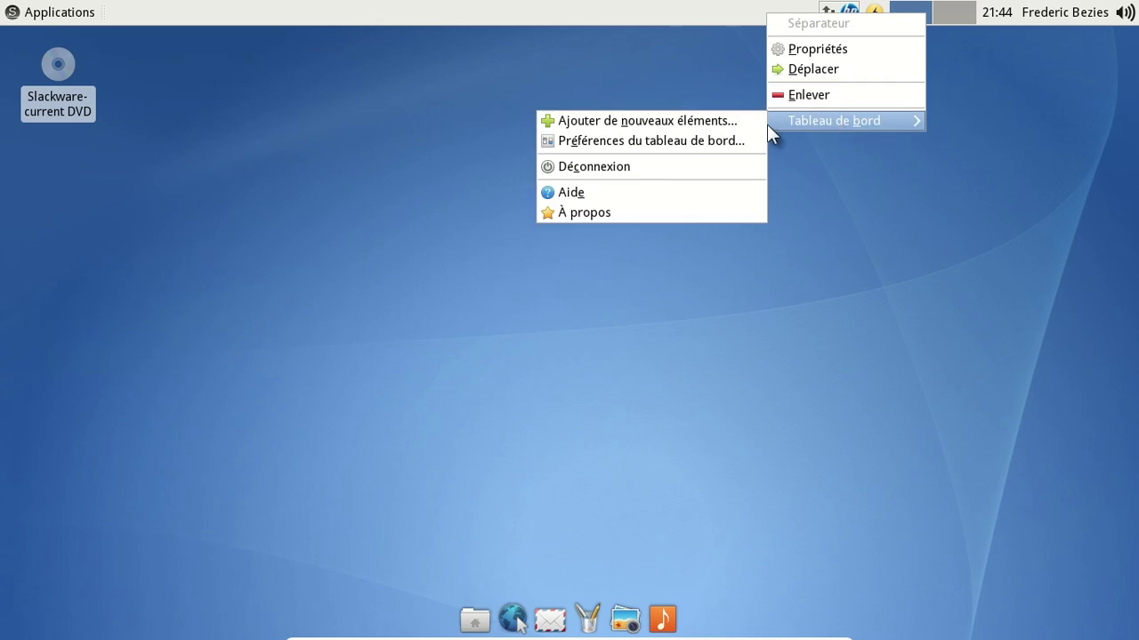
left_click(704, 121)
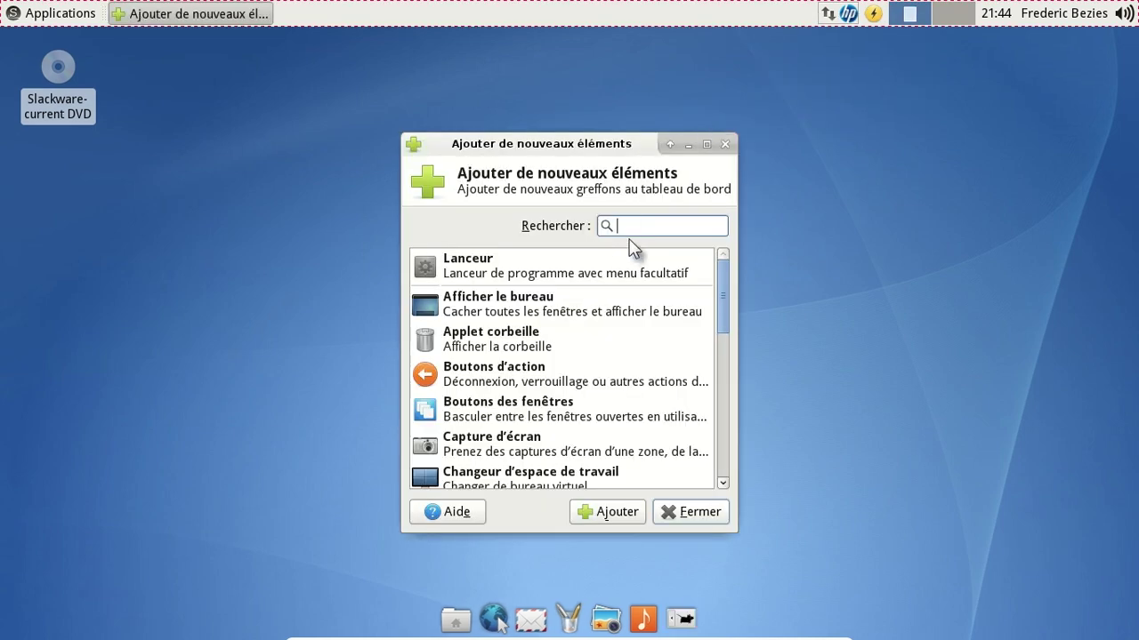
type("mé")
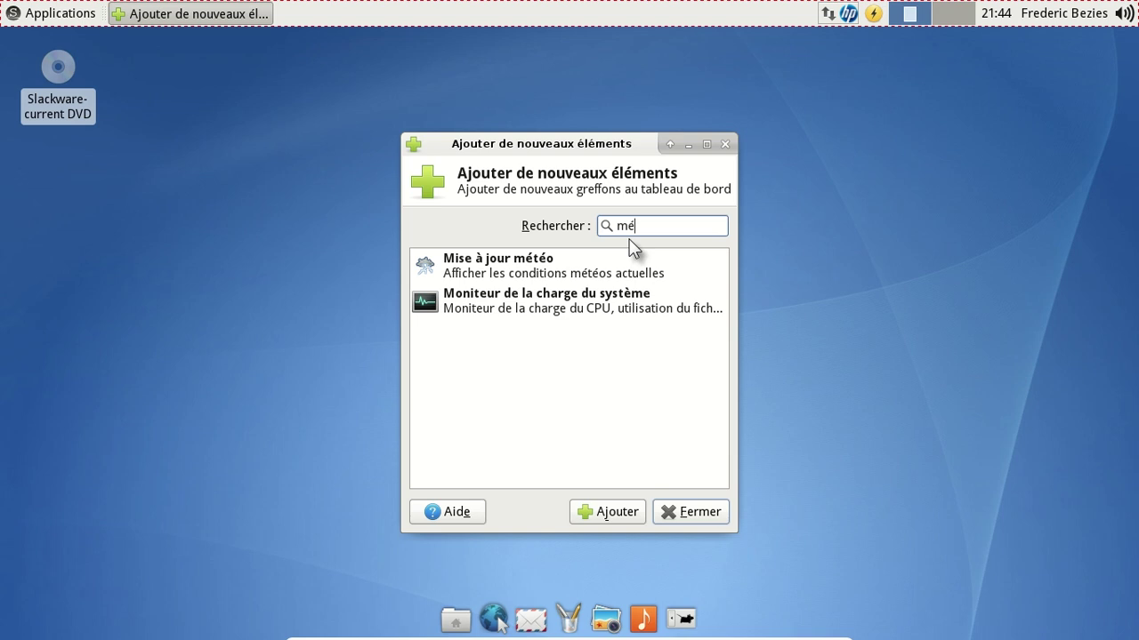
left_click(615, 266)
left_click(627, 514)
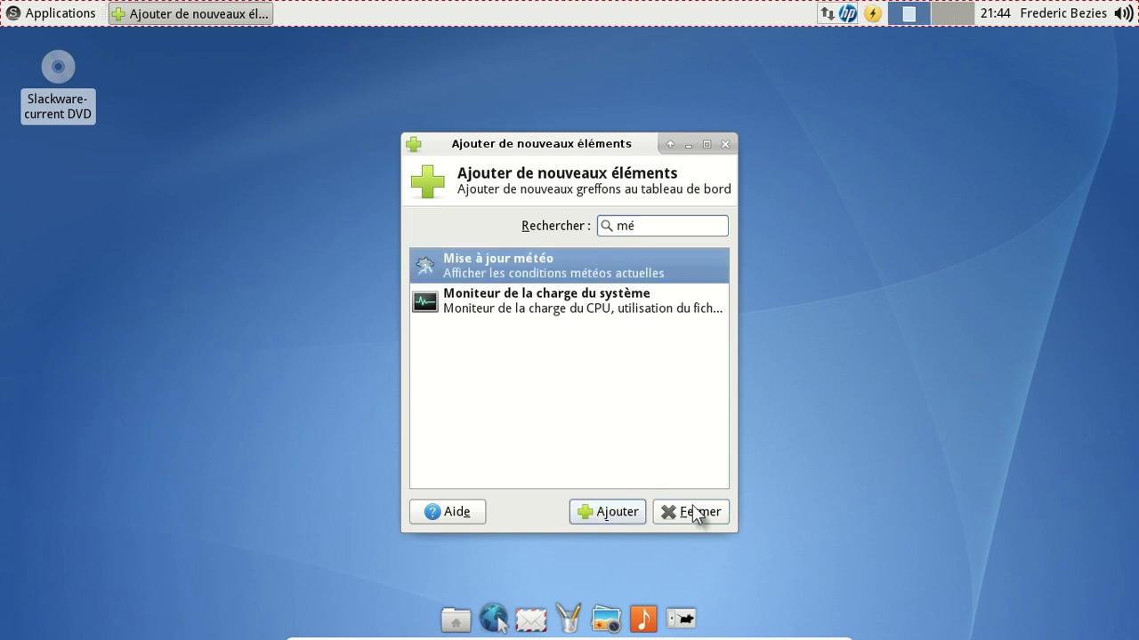
left_click(694, 513)
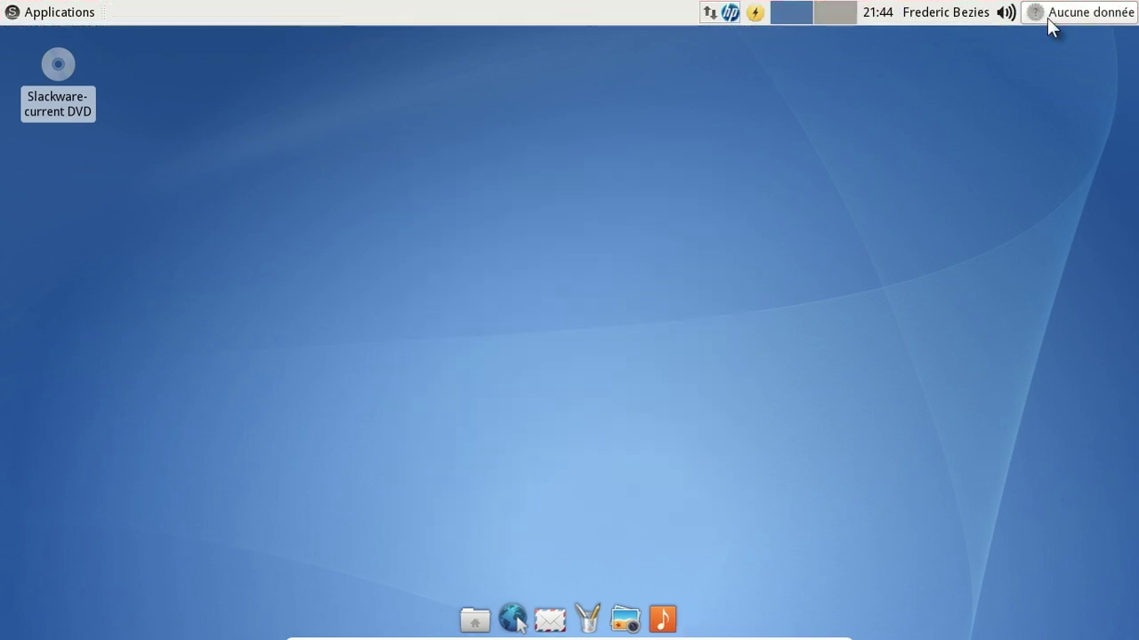
Step: Remove the Direction du vent (DV) and Vitesse du vent (VV) labels from the weather plugin's scrolling display
right_click(1050, 25)
left_click(999, 52)
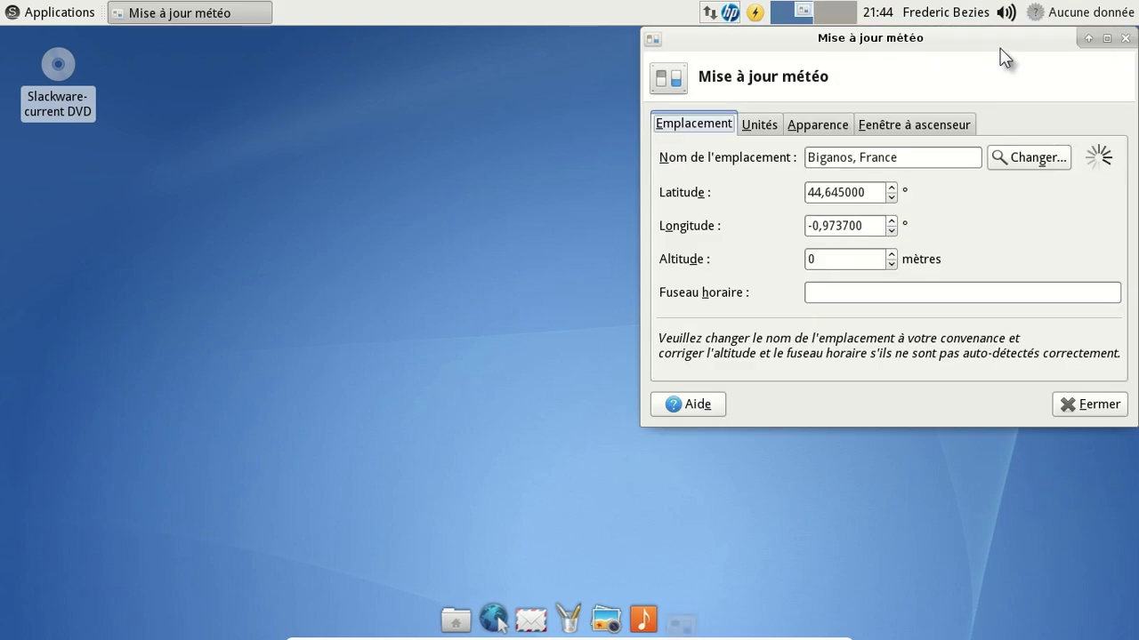
left_click(909, 128)
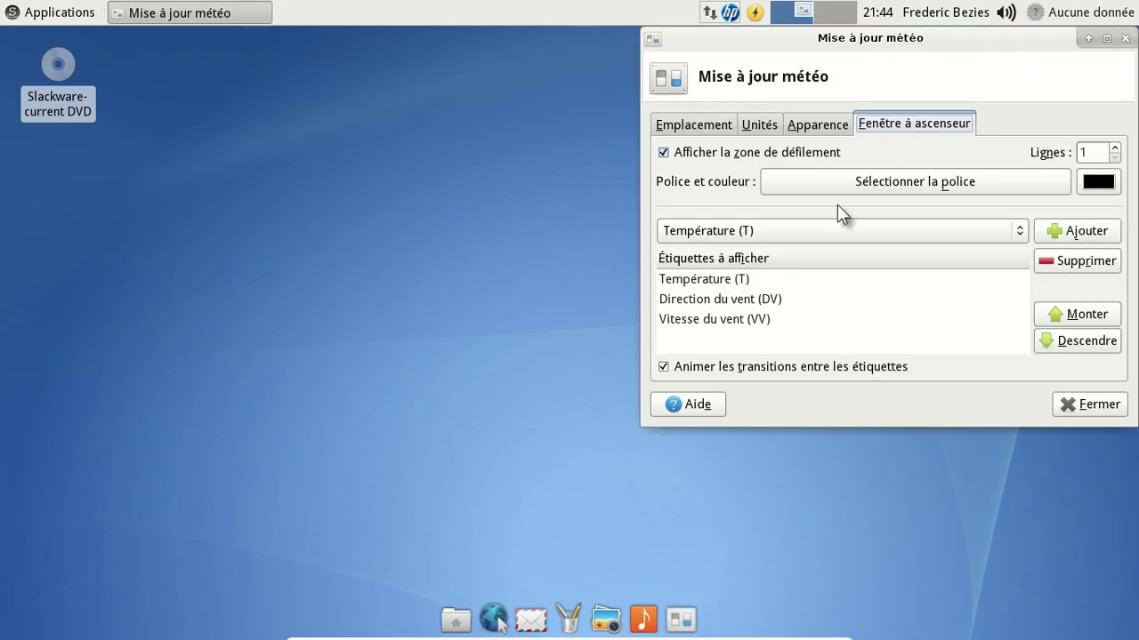
left_click(779, 300)
left_click(1037, 264)
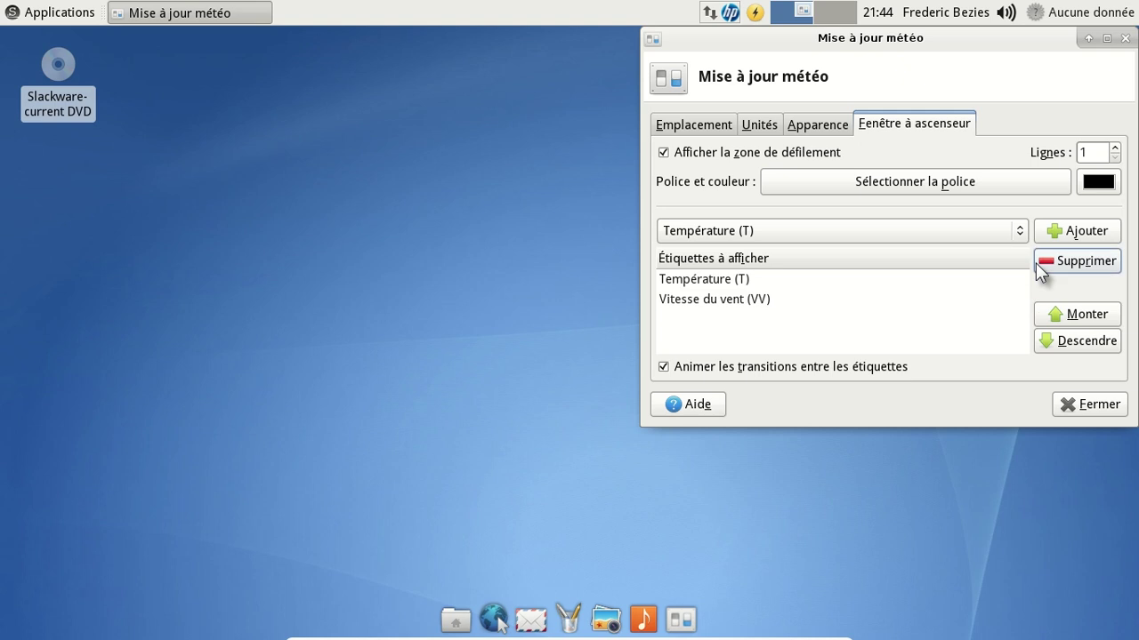
left_click(820, 300)
left_click(1051, 264)
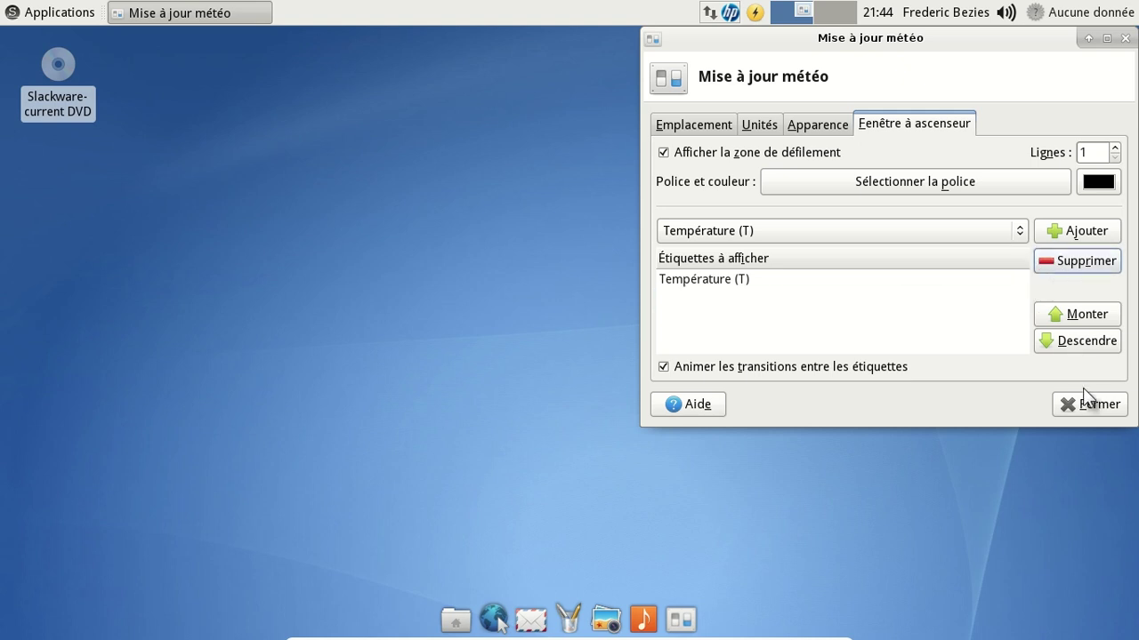
Step: Close the weather plugin's settings and launch Scribus from the Infographie applications
left_click(1087, 404)
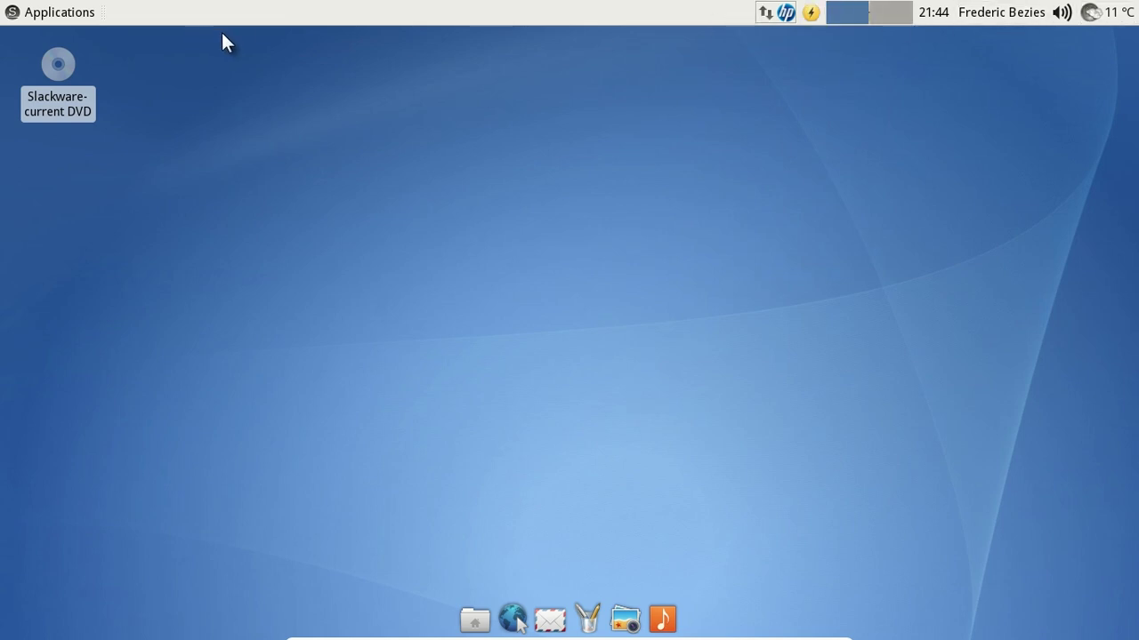
left_click(76, 13)
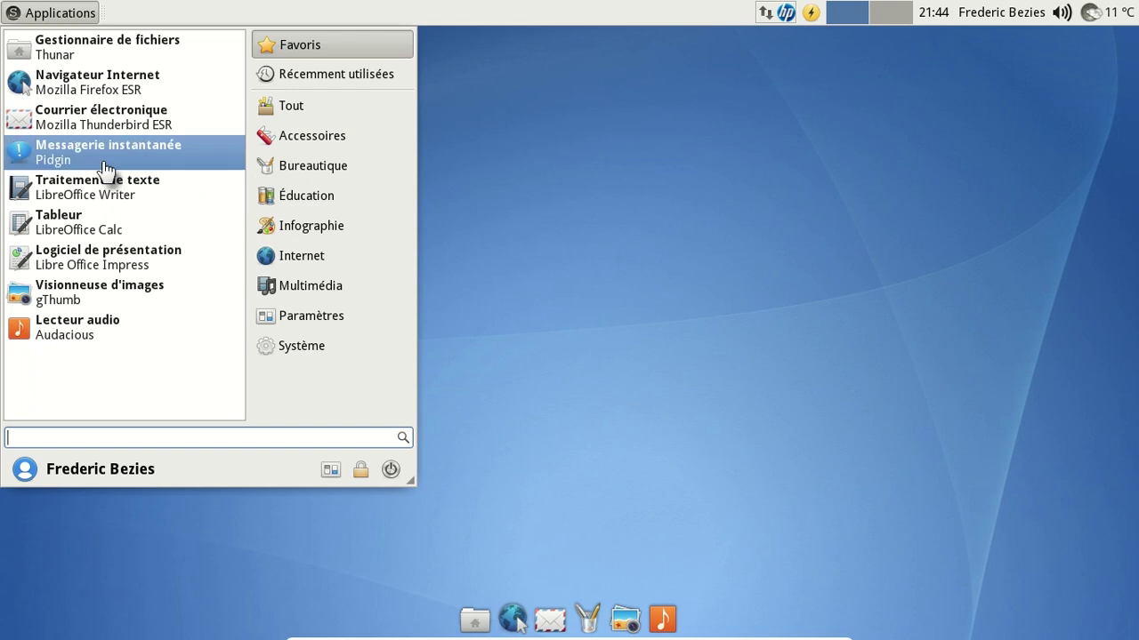
mouse_move(312, 224)
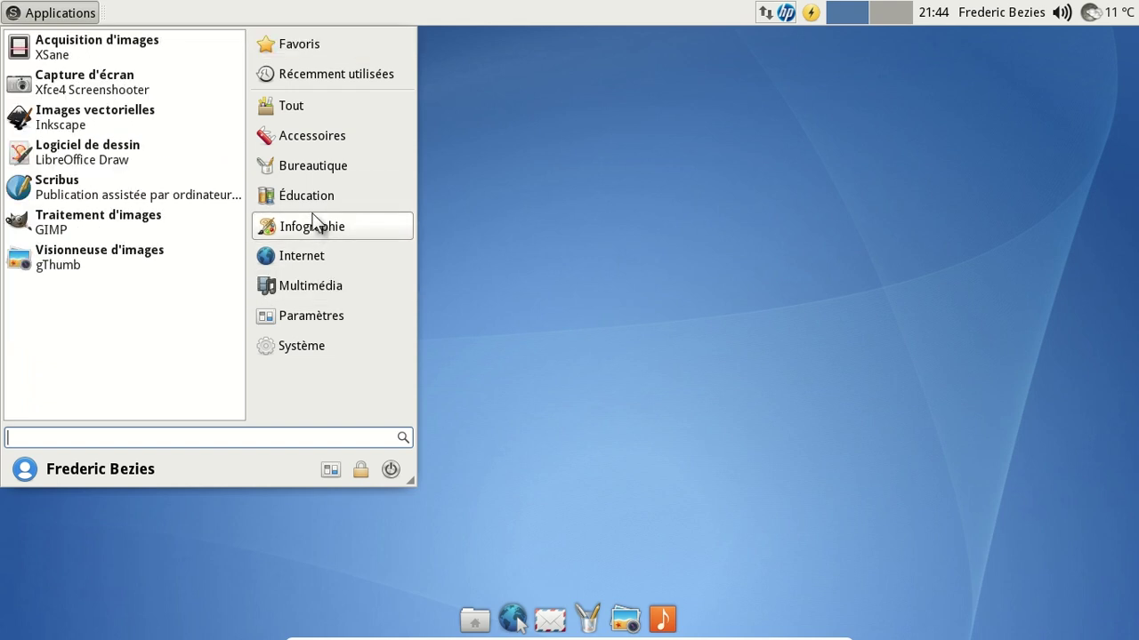
left_click(118, 187)
Step: Try to launch the Inkscape vector image editor while Scribus is loading
left_click(45, 13)
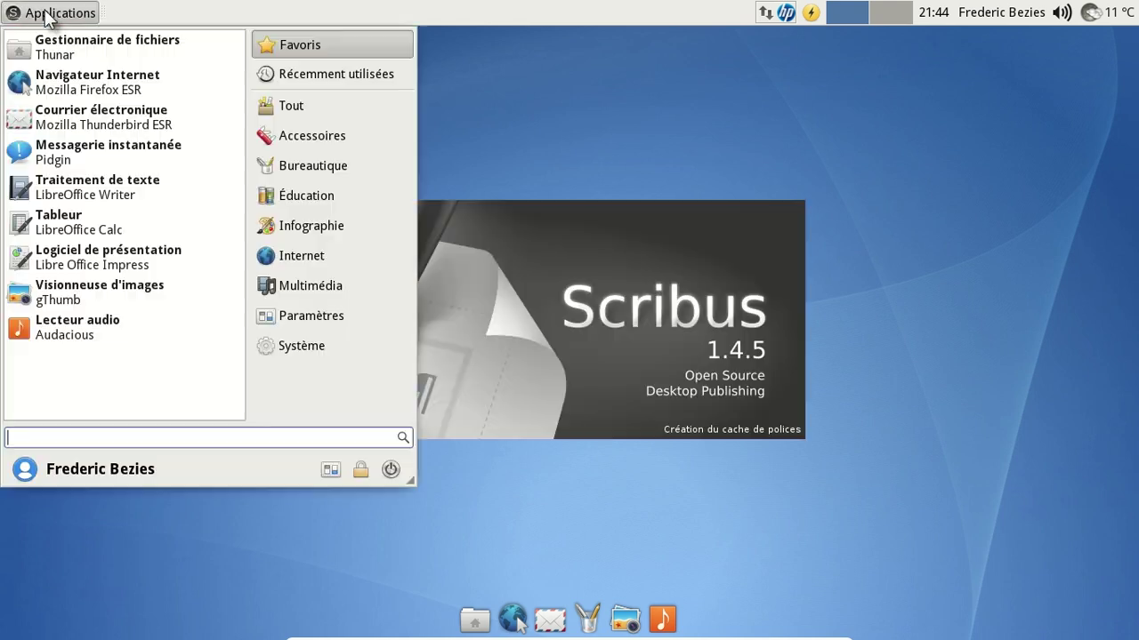
mouse_move(312, 226)
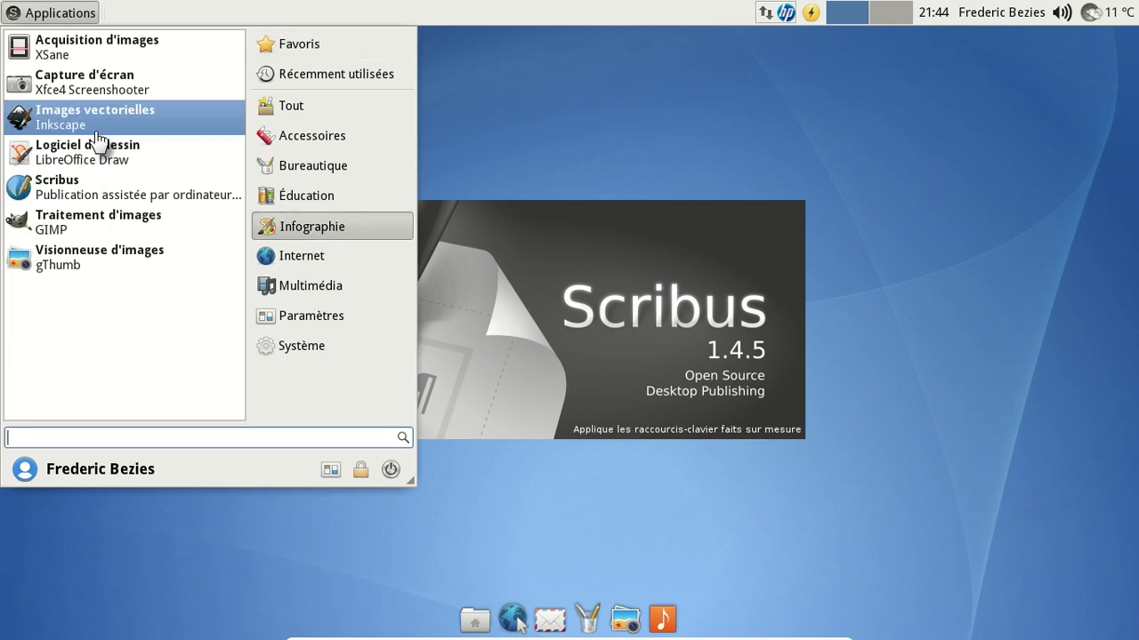
left_click(96, 130)
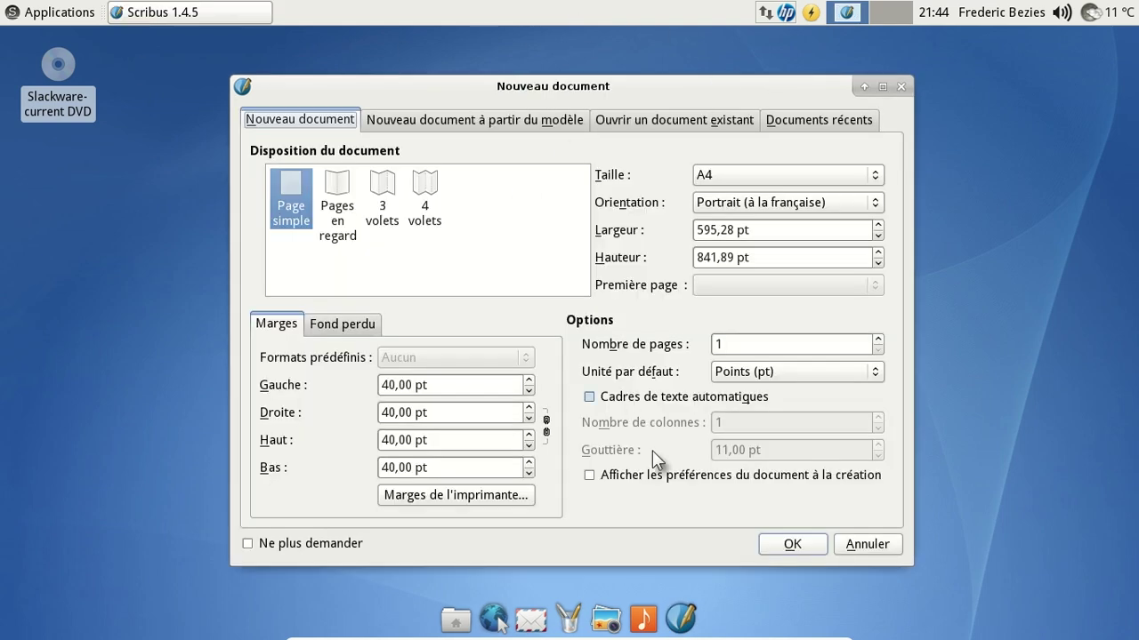
Step: Create a single-page A4 portrait document in Scribus with the default settings, and close Scribus
left_click(764, 540)
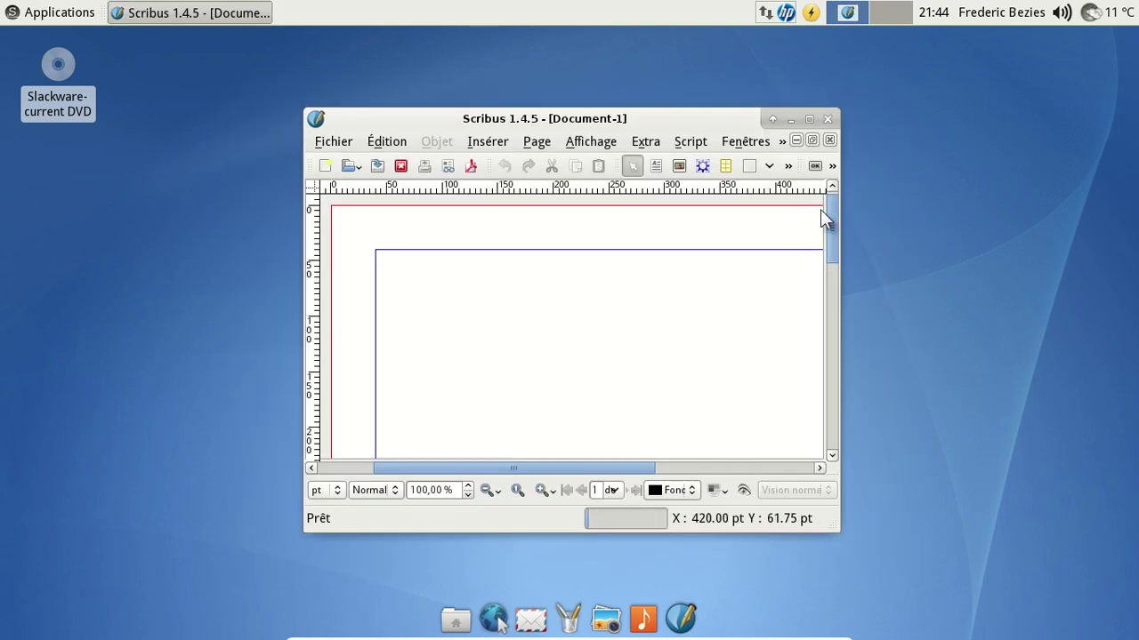
left_click(828, 120)
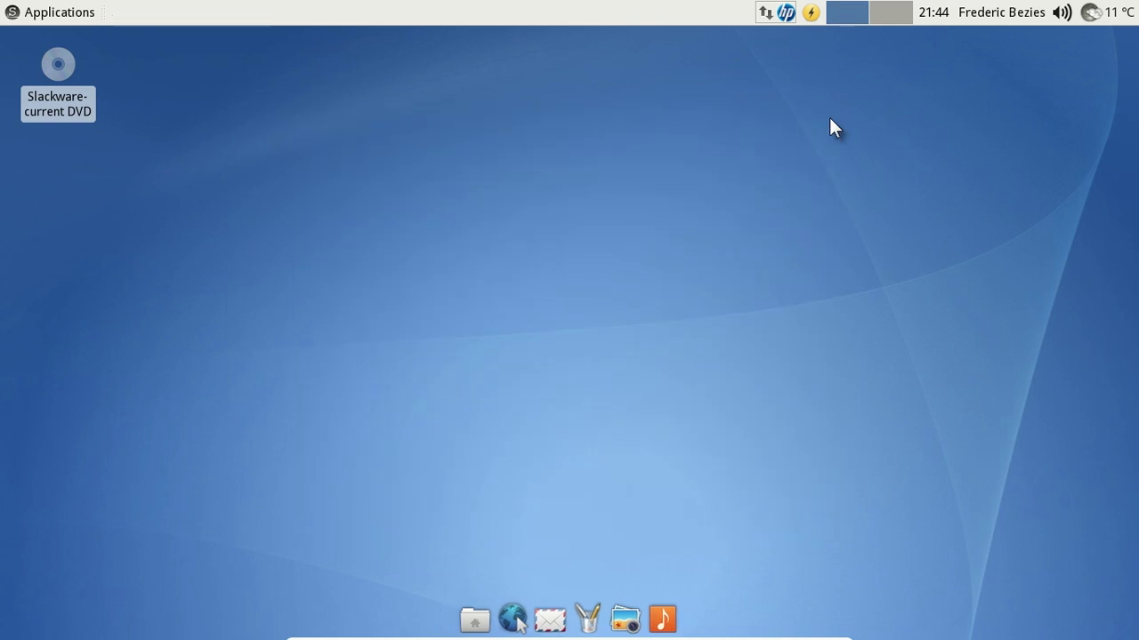
Step: Try again to launch Inkscape from the Infographie applications
left_click(93, 18)
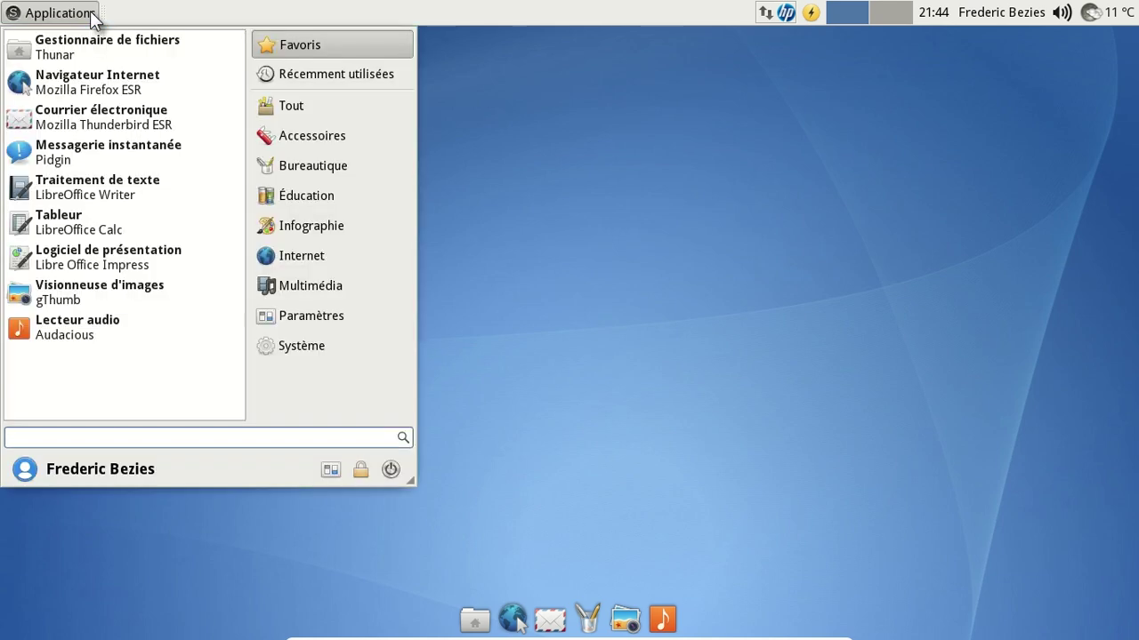
left_click(298, 228)
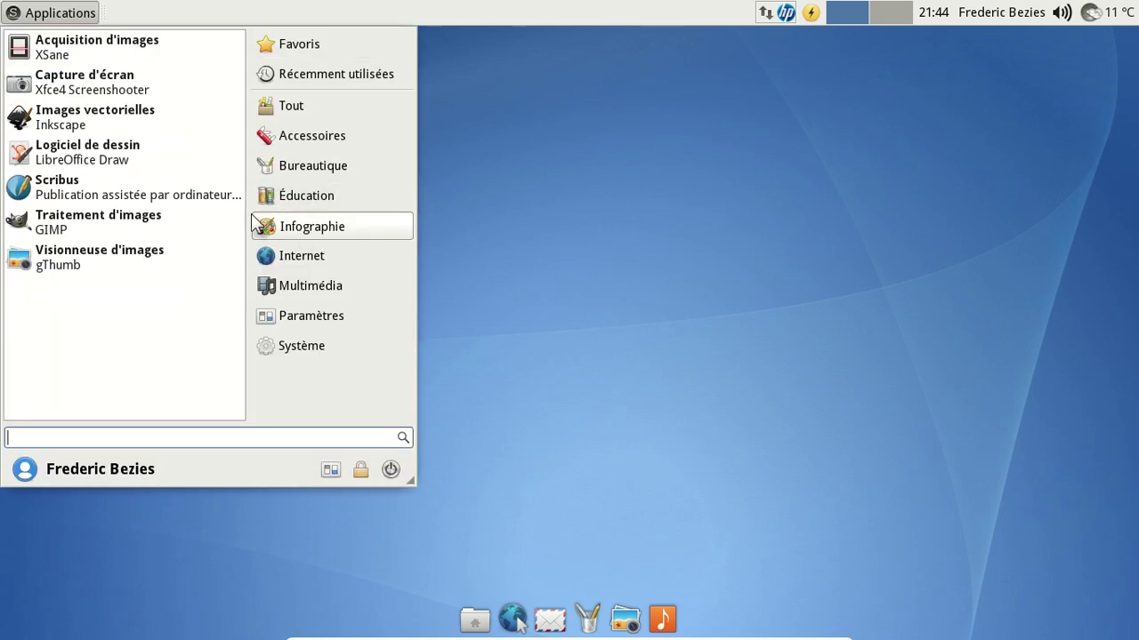
left_click(129, 118)
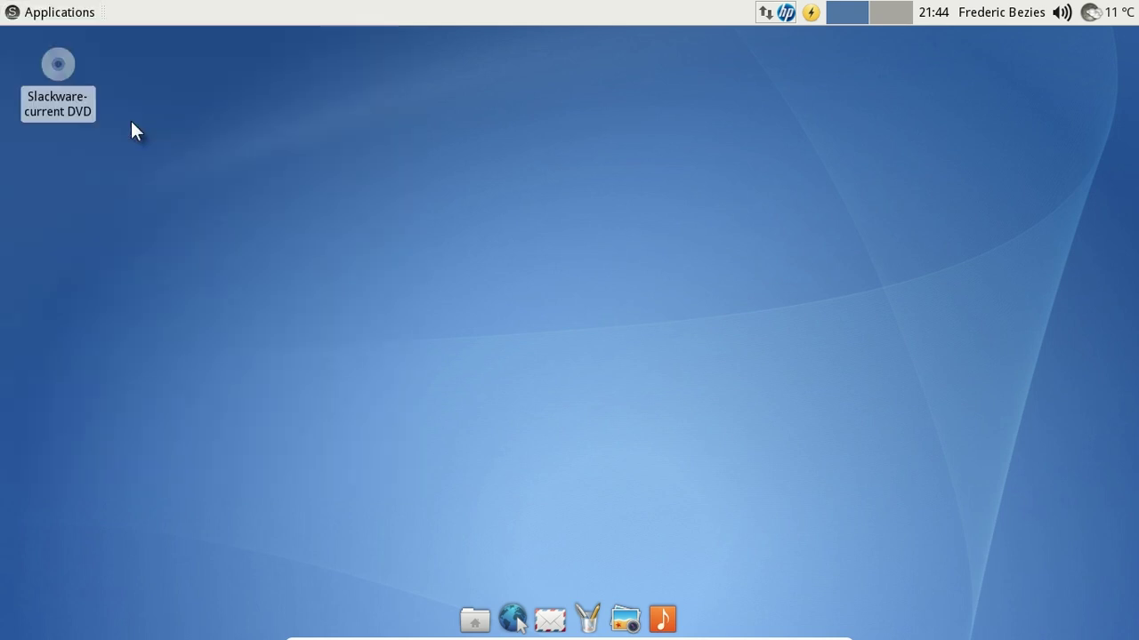
Step: Review the installed applications by category, from Accessoires, Bureautique, Éducation and Infographie to Multimédia, Paramètres and Système
left_click(73, 13)
left_click(310, 139)
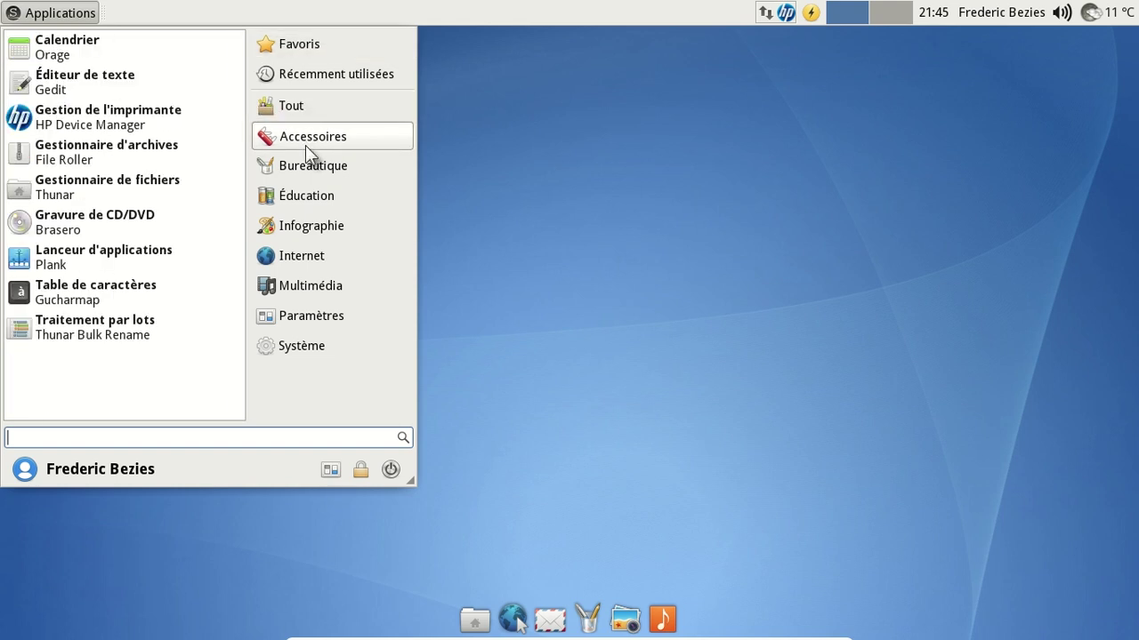
left_click(310, 166)
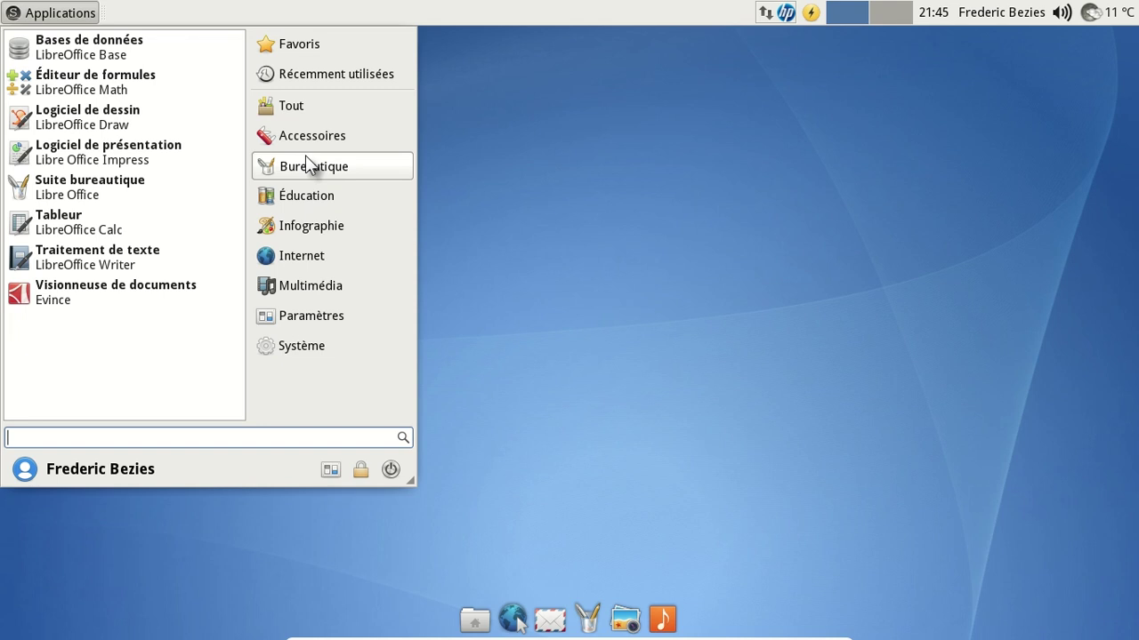
left_click(299, 197)
left_click(296, 227)
left_click(290, 284)
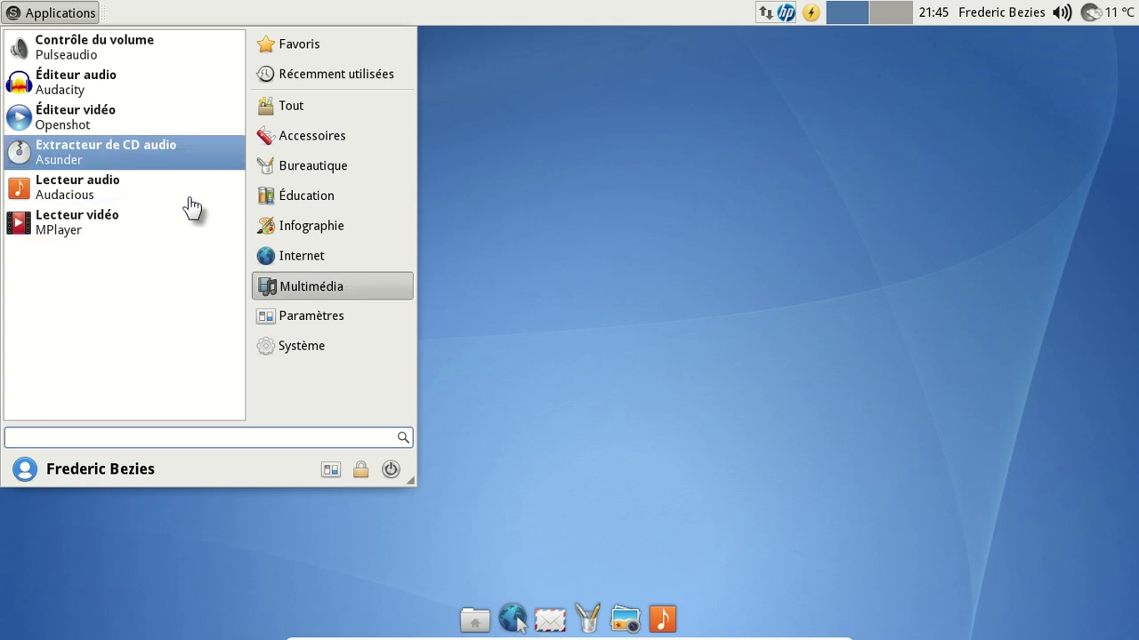
left_click(303, 313)
left_click(307, 348)
left_click(596, 296)
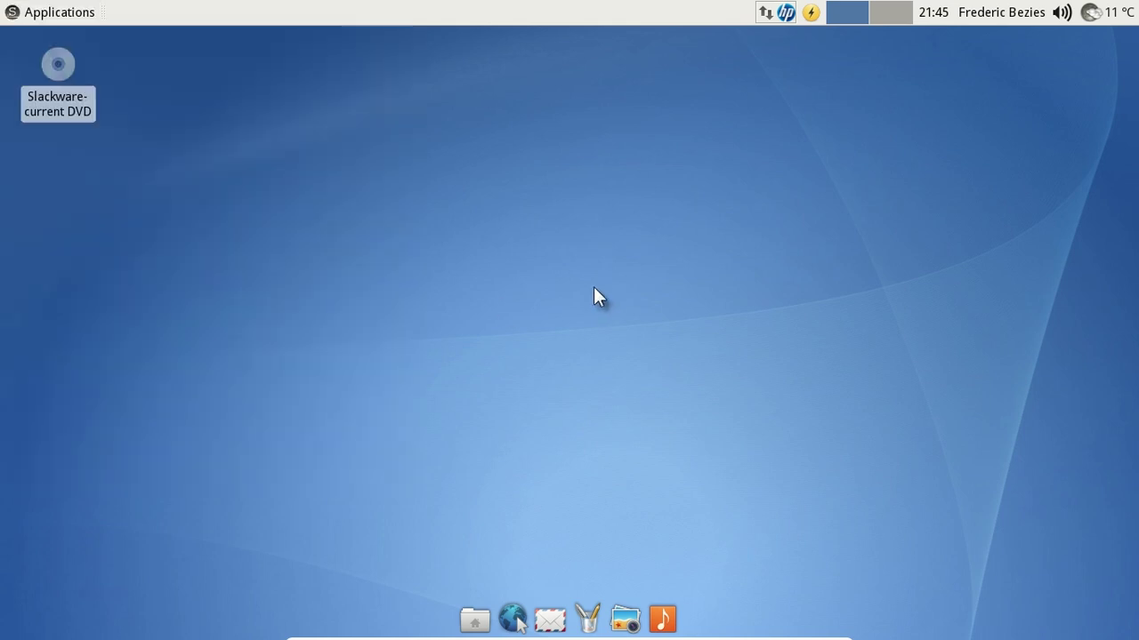
Step: Open a terminal by searching the applications for "ter"
left_click(62, 13)
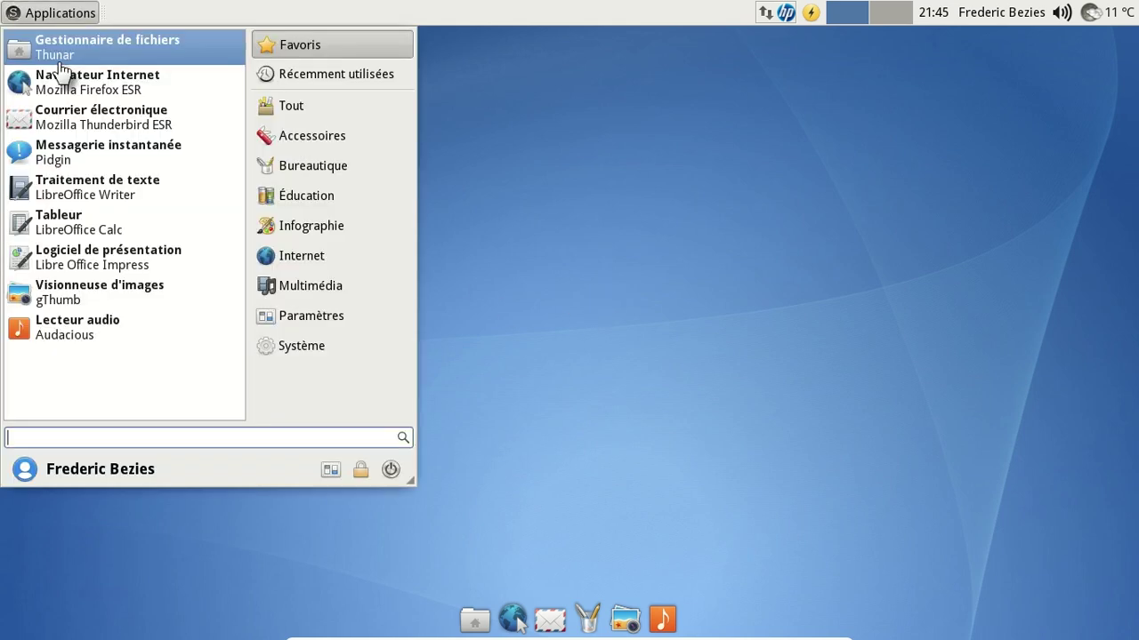
left_click(188, 433)
type("ter")
key("Return")
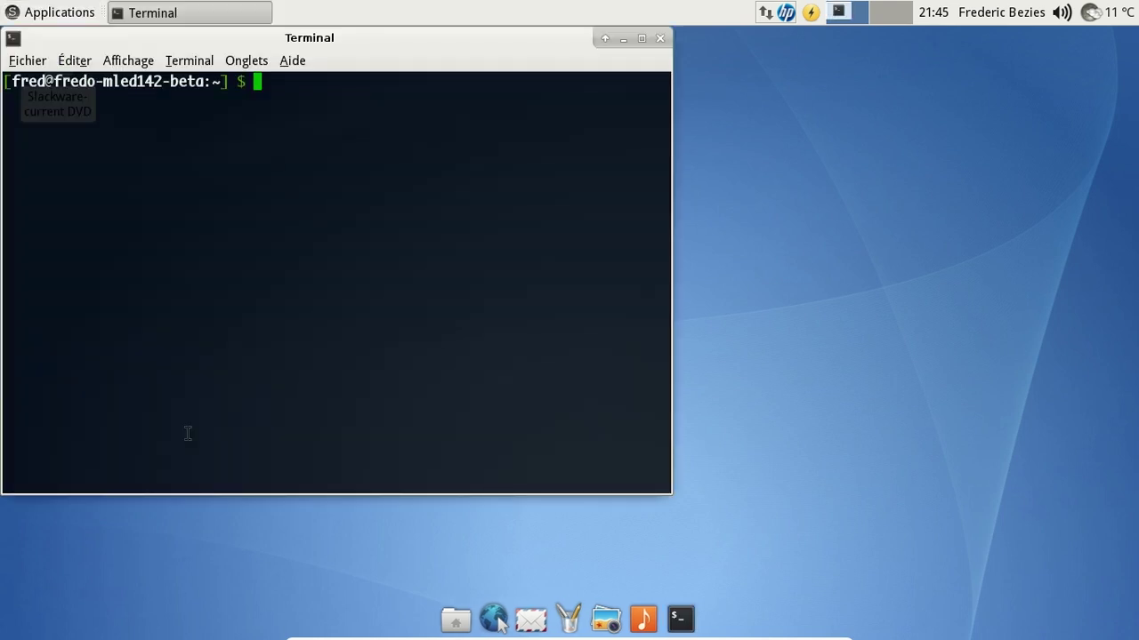
Step: Run "inkscape &" in the terminal to check how Inkscape starts
type("inkscape &")
key("Return")
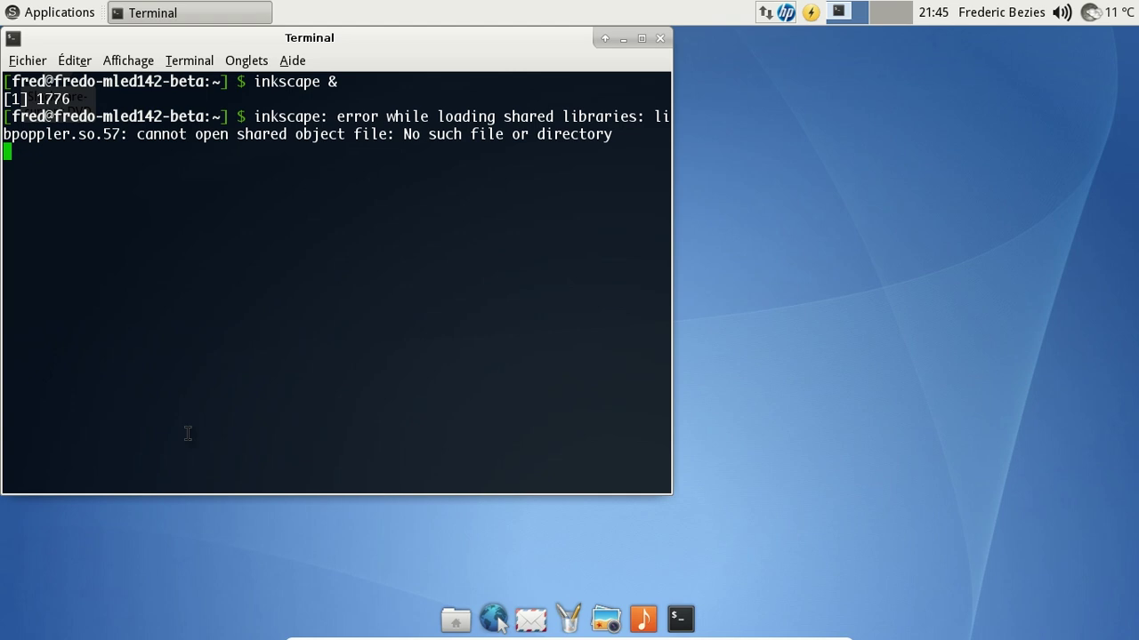
key("Return")
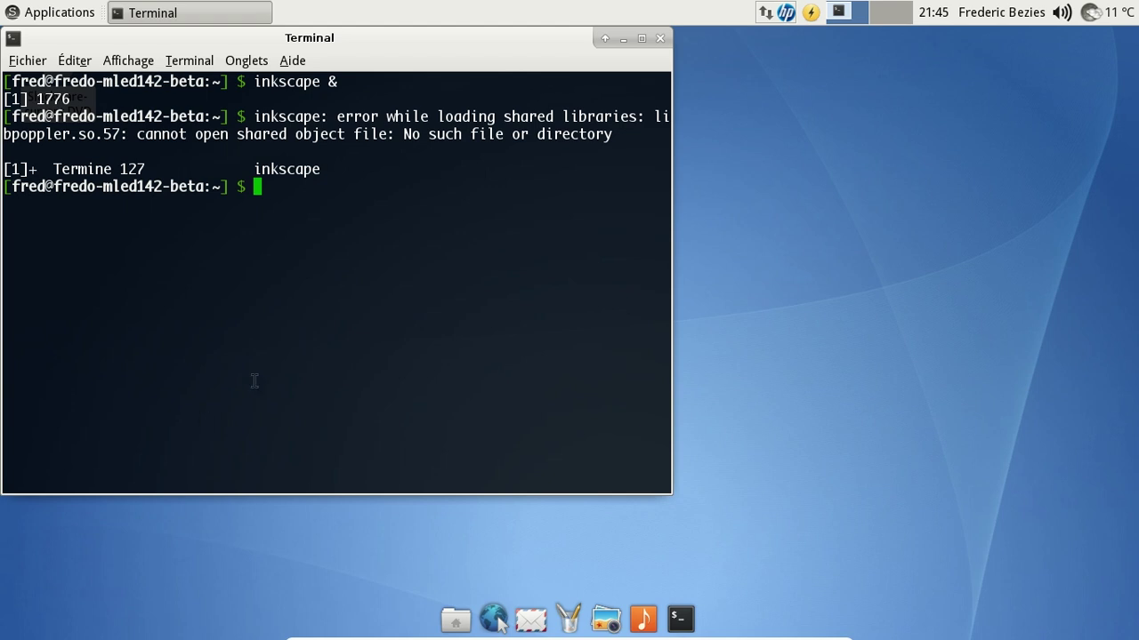
Step: Switch to the root account with "su", entering the root password
type("su")
key("Return")
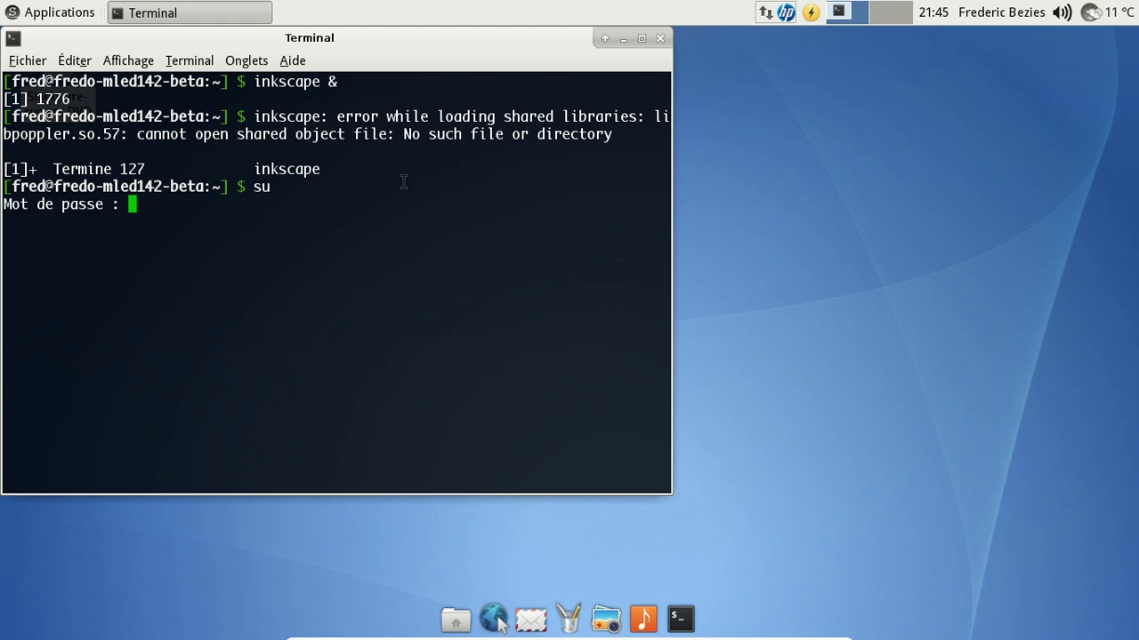
key("Return")
Step: Search the Slackware packages for poppler with "slackpkg search poppler"
type("slackpkgt")
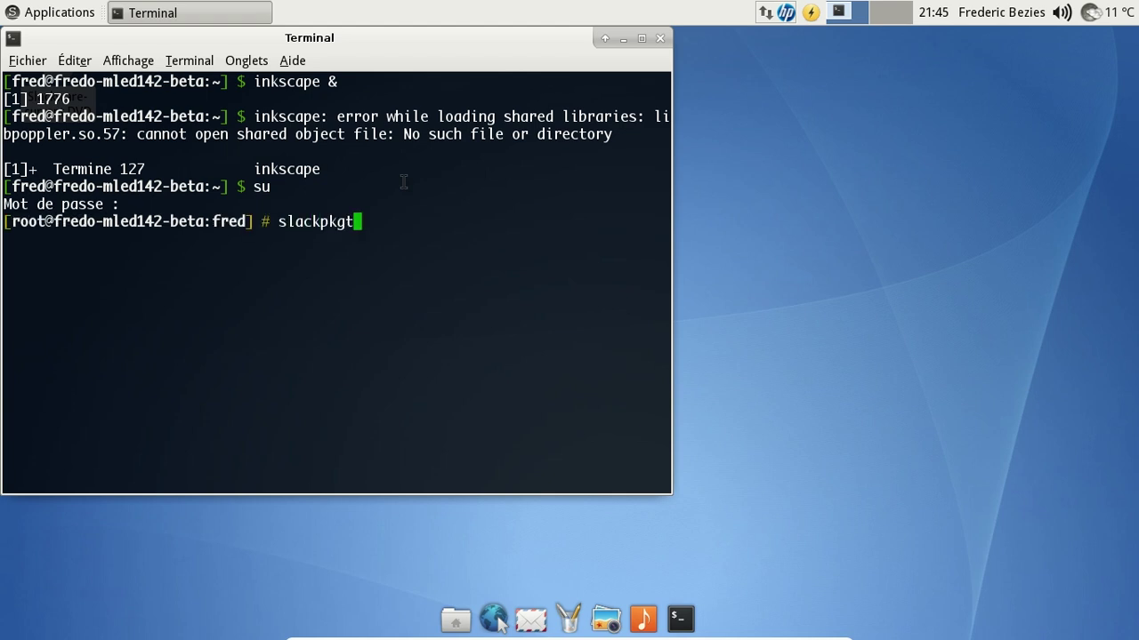
key("BackSpace")
type("seart")
key("BackSpace")
type("chj")
key("BackSpace")
type("poppler")
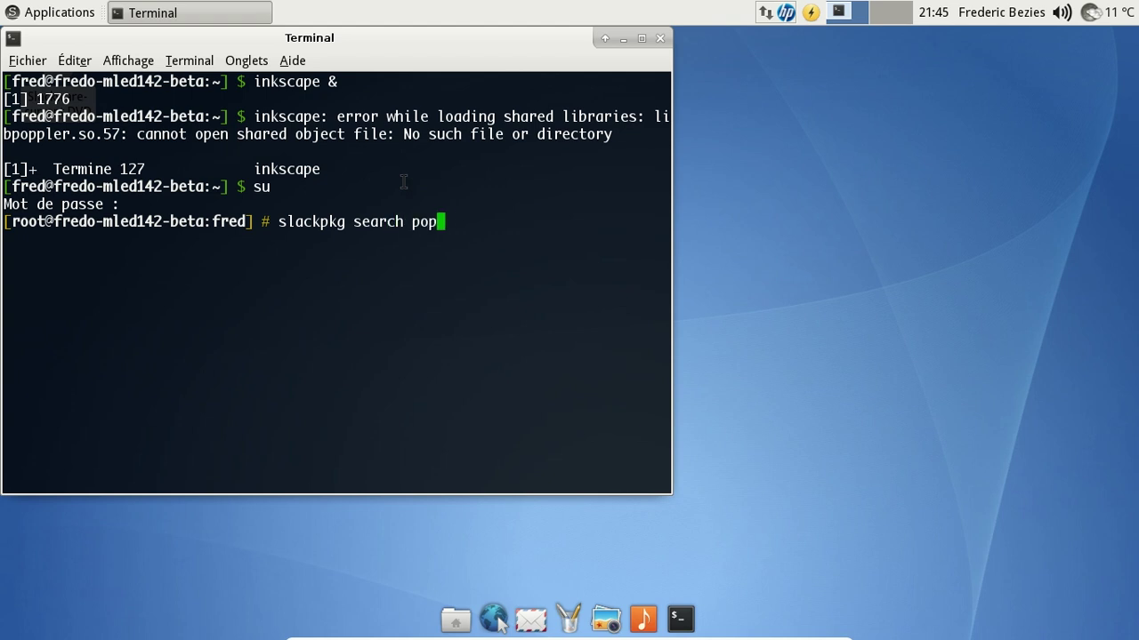
key("Return")
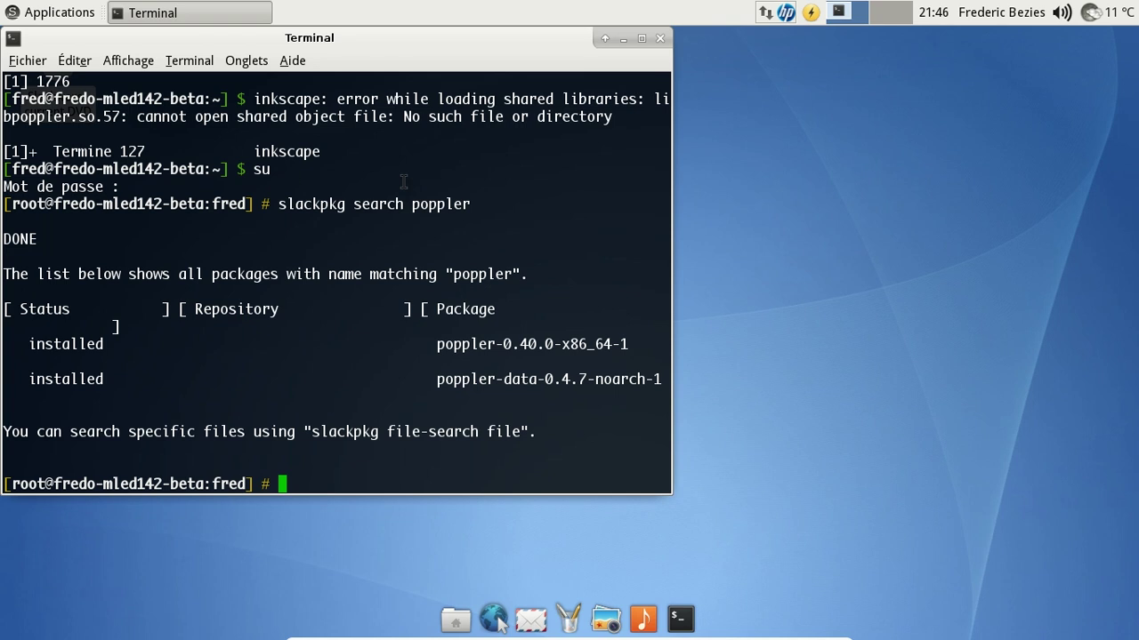
Step: Display the disk space usage with "df -h"
type("df -h")
key("Return")
Step: Change to the /var/cache/packages/ directory and list its contents
type("cd /Var")
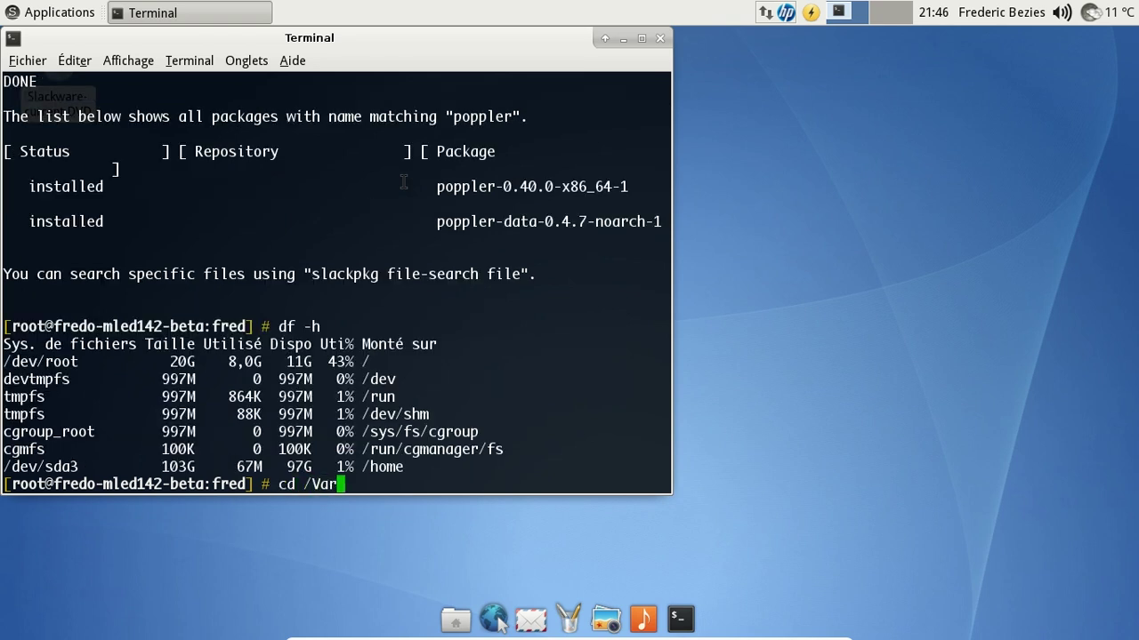
key("BackSpace")
key("BackSpace")
key("BackSpace")
type("var/carch")
key("BackSpace")
key("BackSpace")
key("BackSpace")
type("che/packages/")
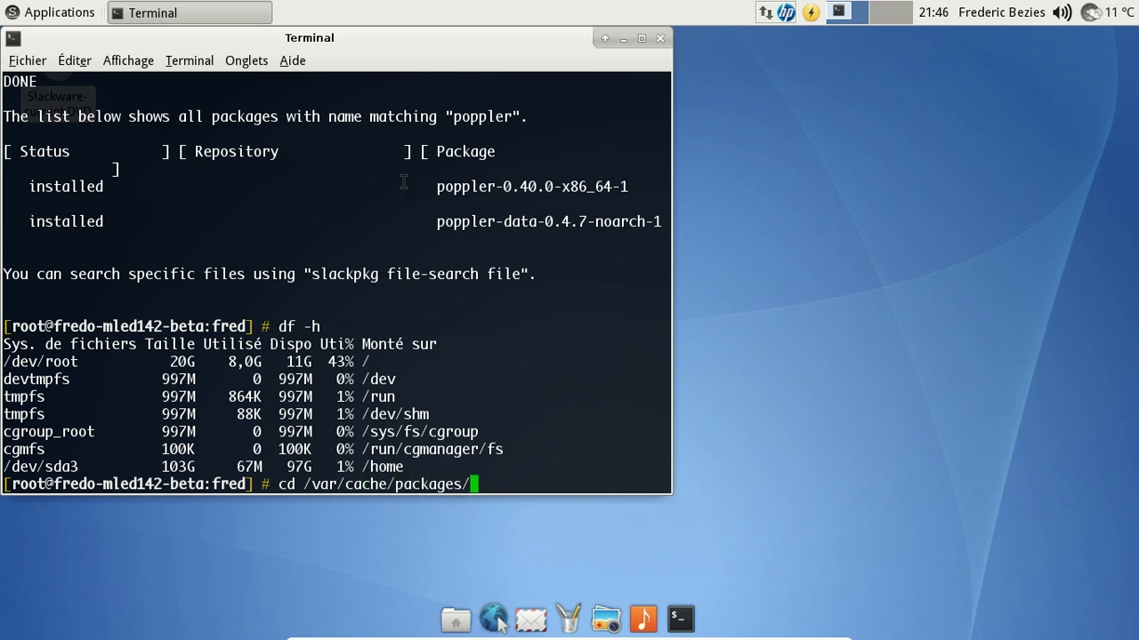
key("Return")
type("ls")
key("Return")
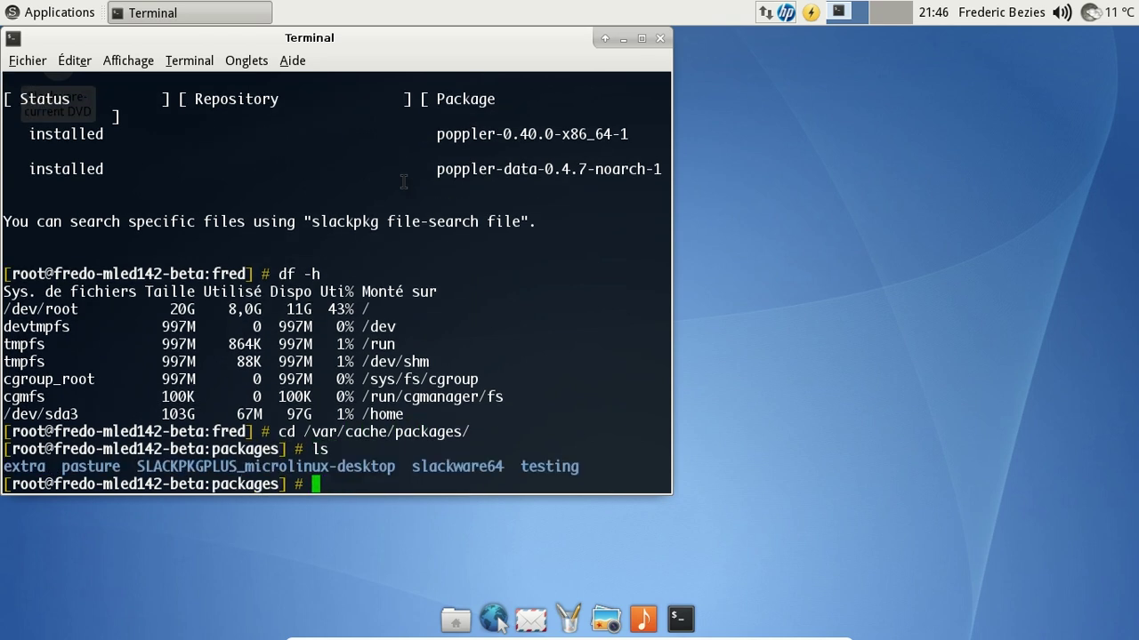
Step: Start Midnight Commander with "mc" and calculate the sizes of the package cache subdirectories
type("mc")
key("Return")
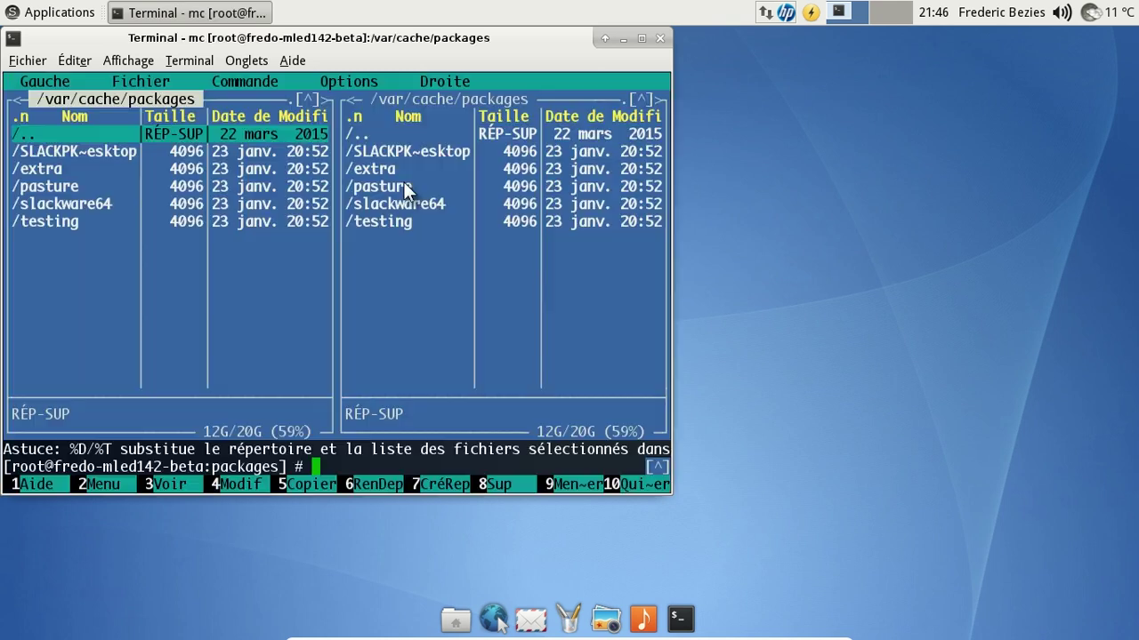
key("Return")
key("Down")
key("Return")
key("Return")
key("Up")
key("Return")
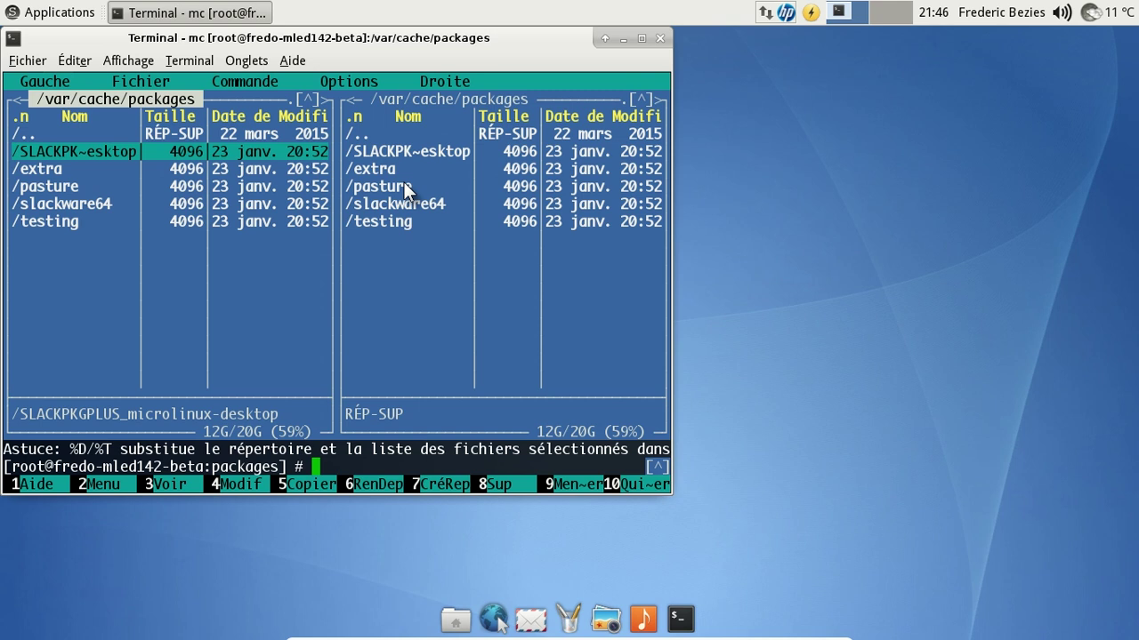
key("Down")
key("Down")
key("Down")
key("Down")
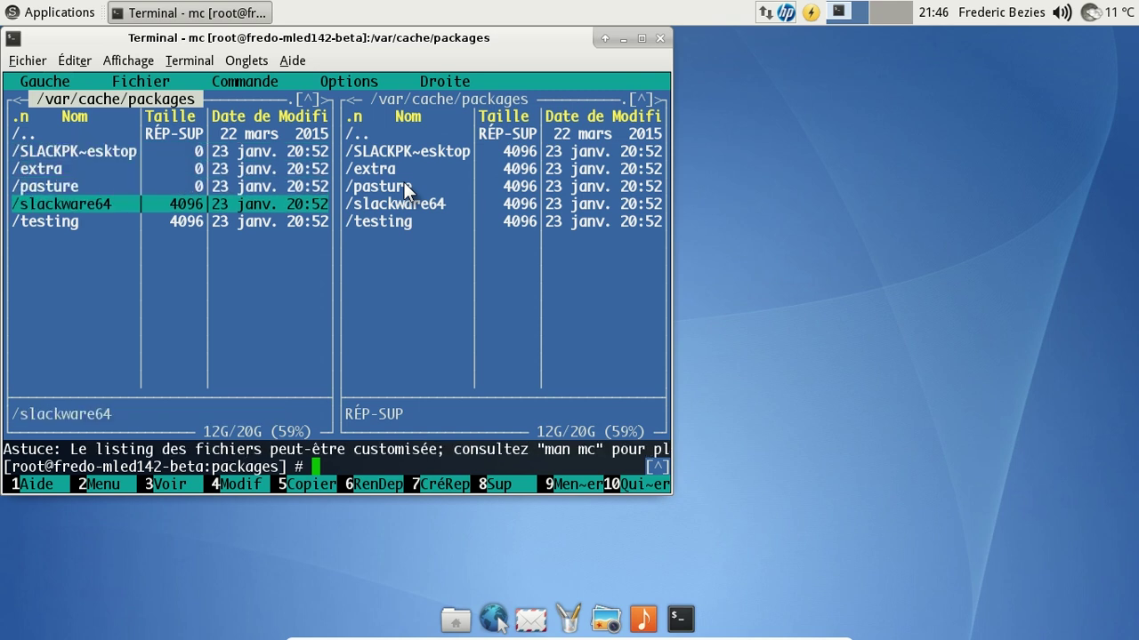
key("ctrl+space")
Step: Go up to the parent directory /var/cache in Midnight Commander
key("Up")
key("Up")
key("Up")
key("Up")
key("Up")
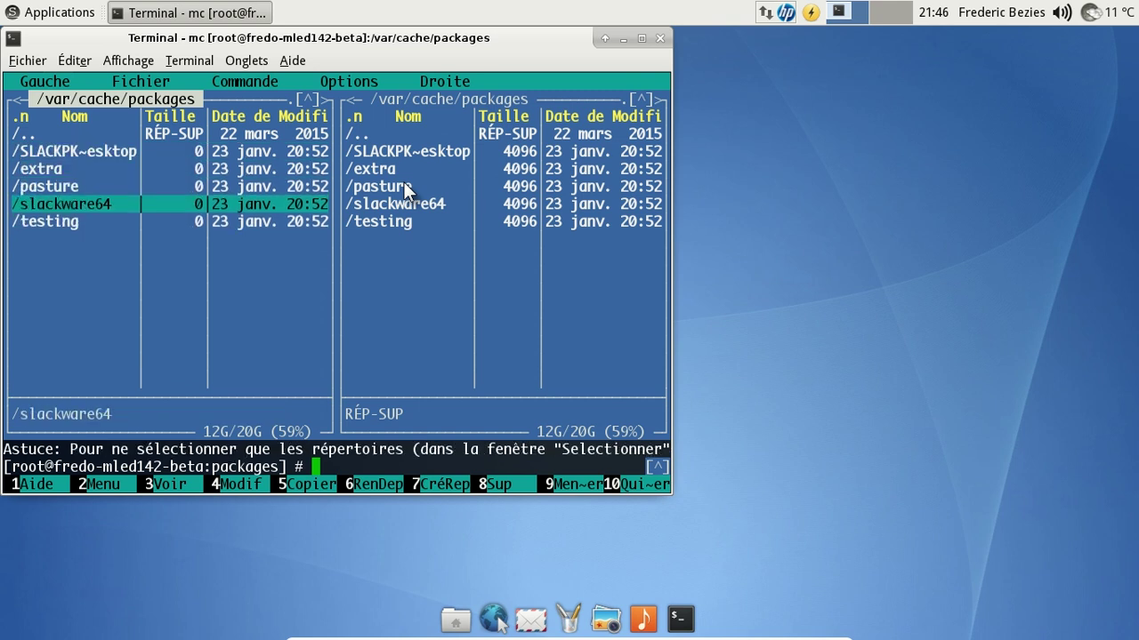
key("Return")
key("Up")
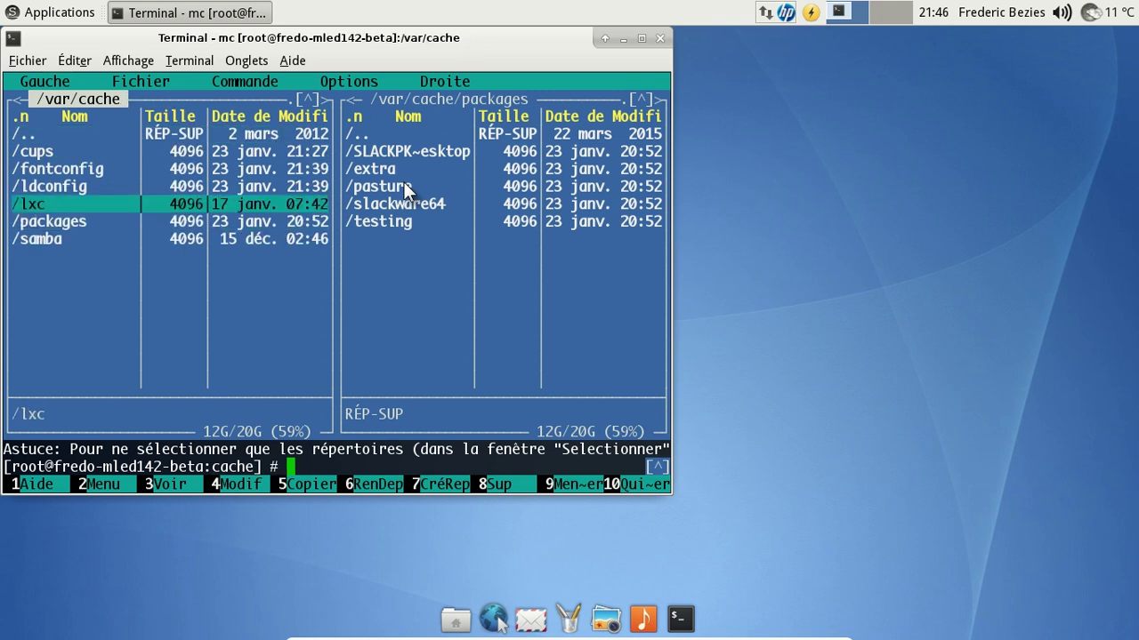
key("Up")
Step: Quit Midnight Commander and leave the root session with "exit"
type("exit")
key("Return")
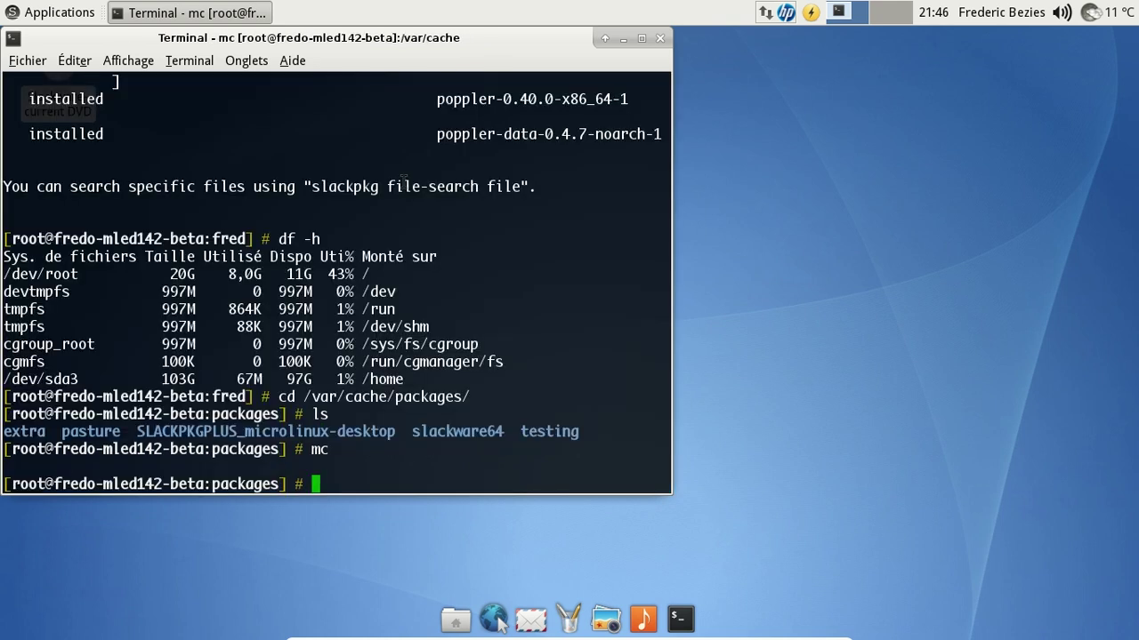
type("exit")
key("Return")
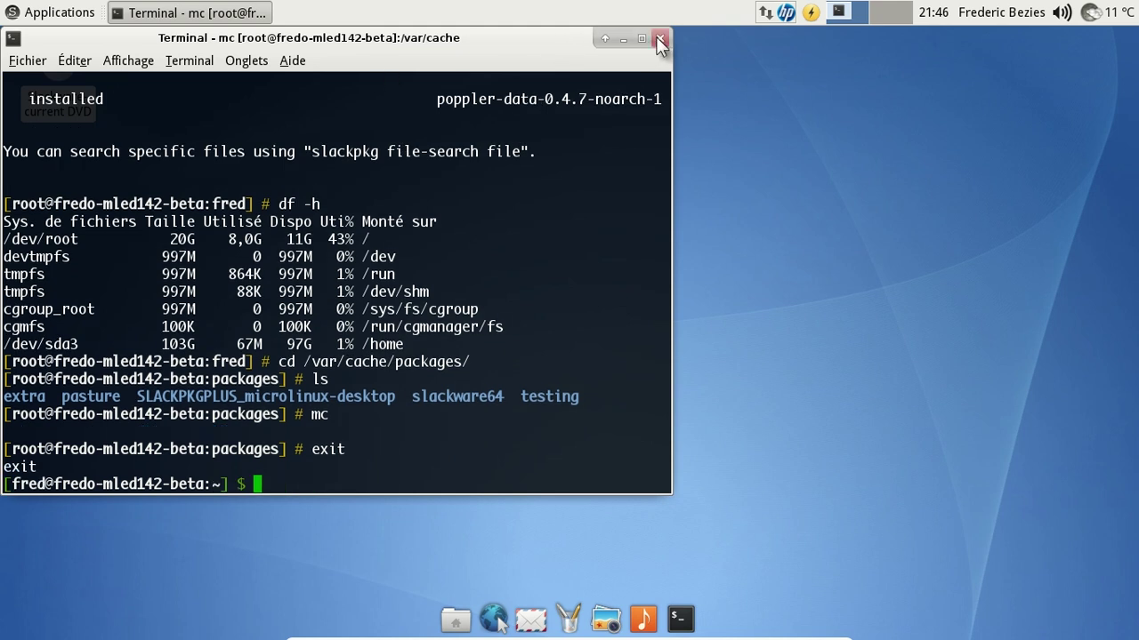
Step: Become root with "su" by entering the root password, and run "slackpkg clean-system"
type("su")
key("Return")
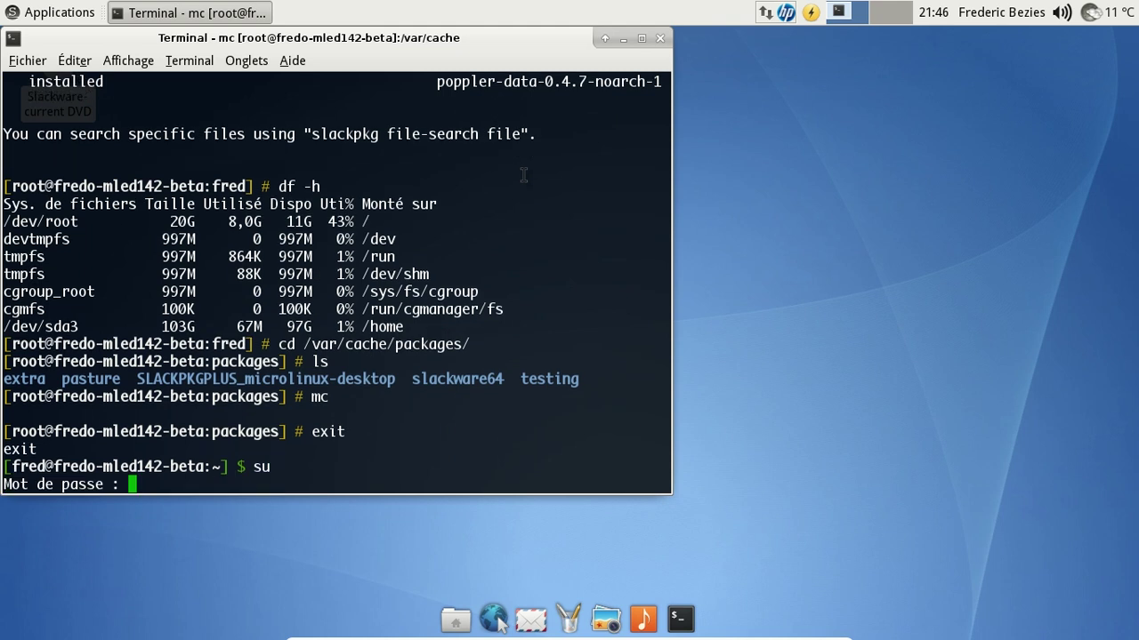
key("Return")
type("sla")
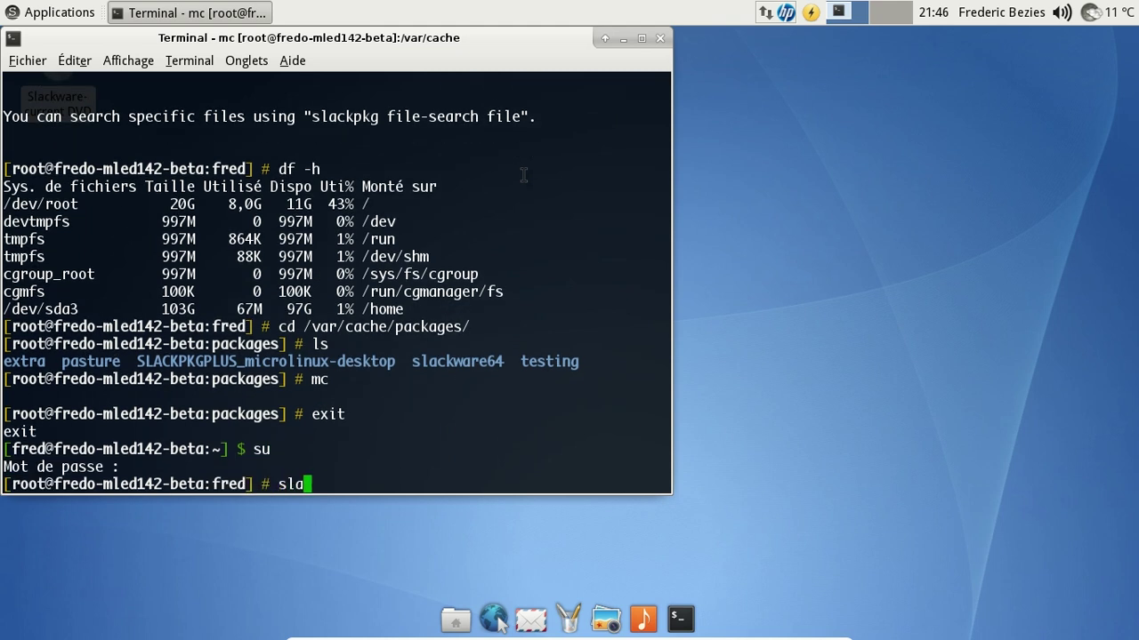
type("ckpkg clean-system")
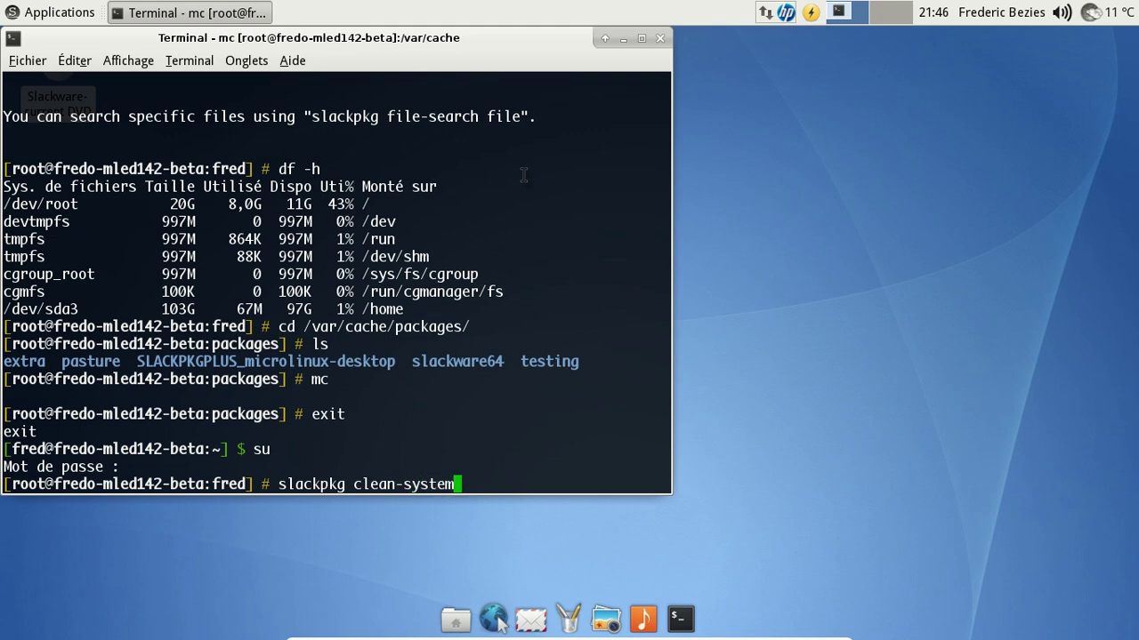
key("Return")
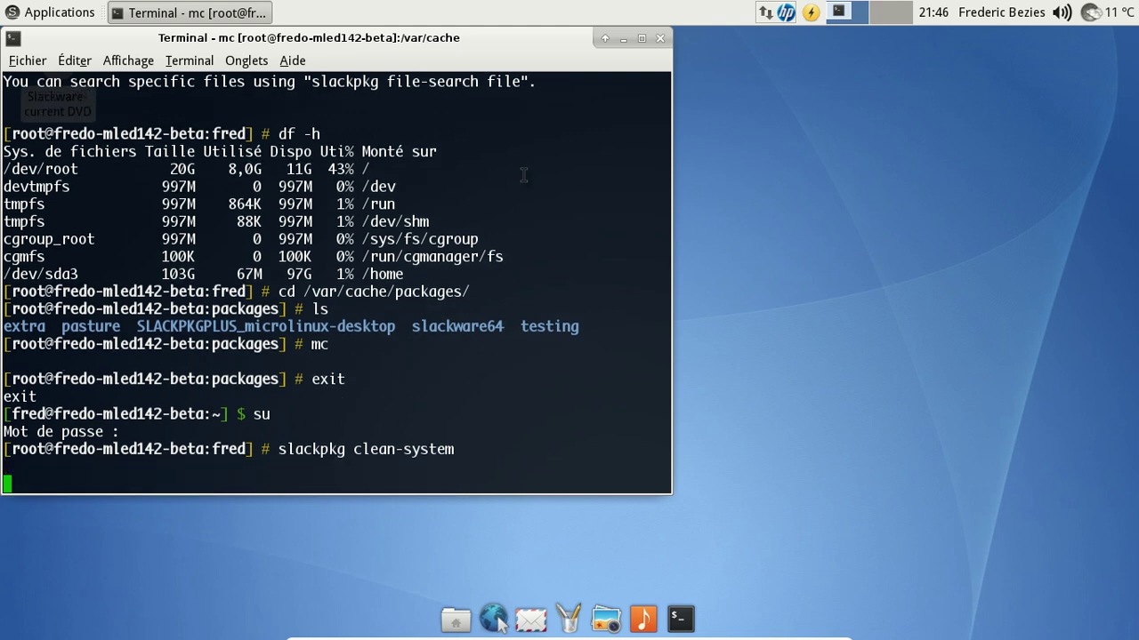
Step: Leave the root session and close the terminal by running "exit" twice
type("exit")
key("Return")
type("exit")
key("Return")
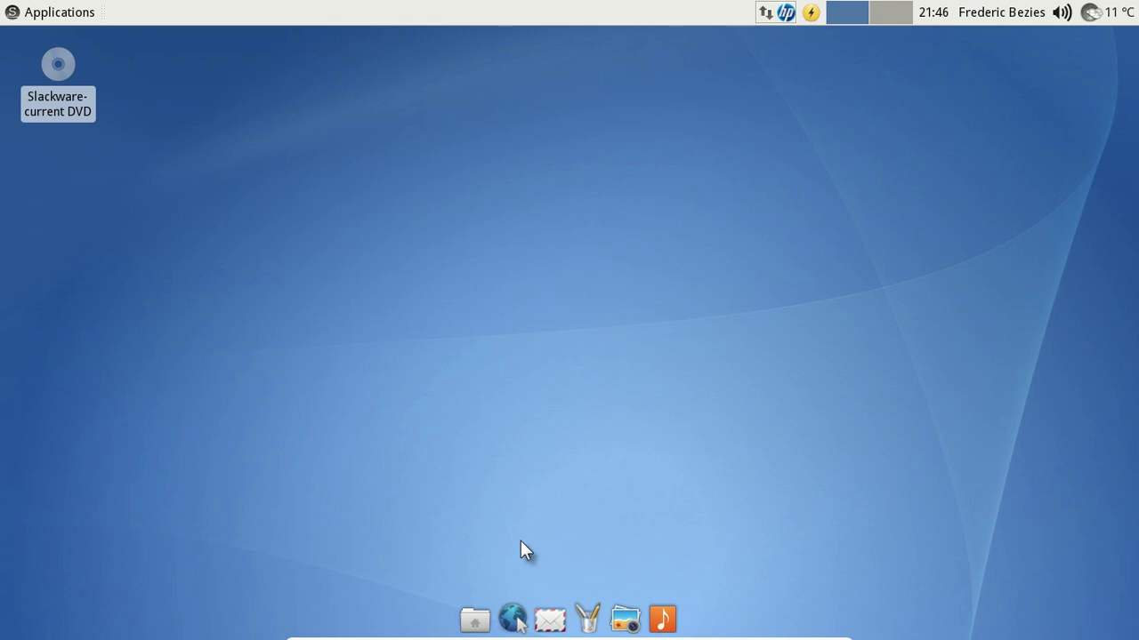
Step: Launch Firefox, make it the default browser and close the two Mozilla welcome tabs
left_click(514, 616)
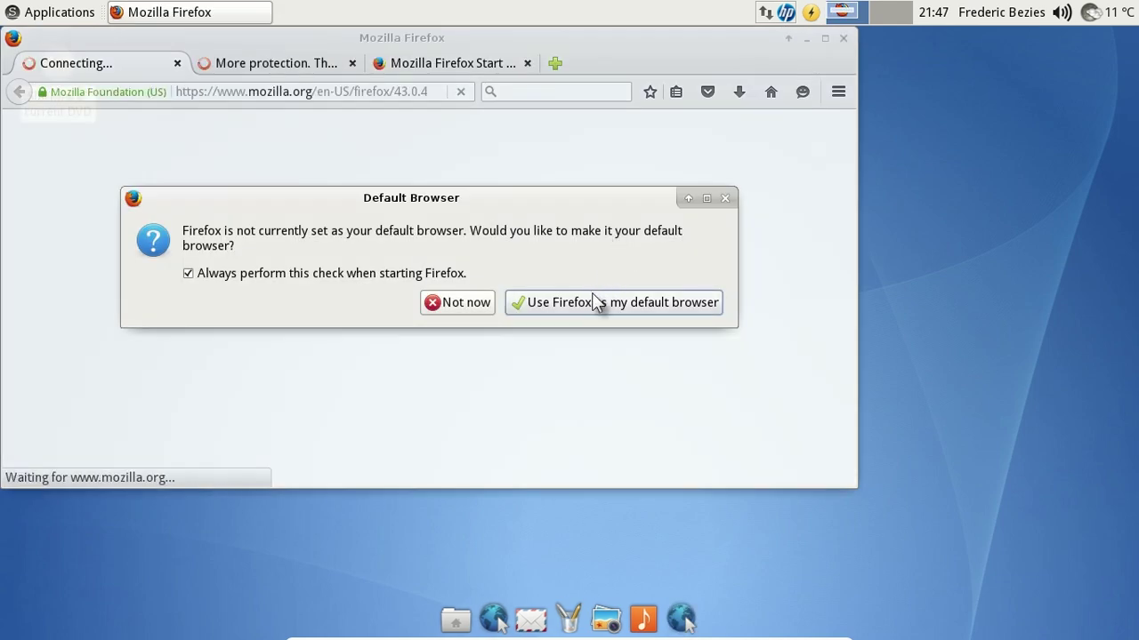
left_click(594, 301)
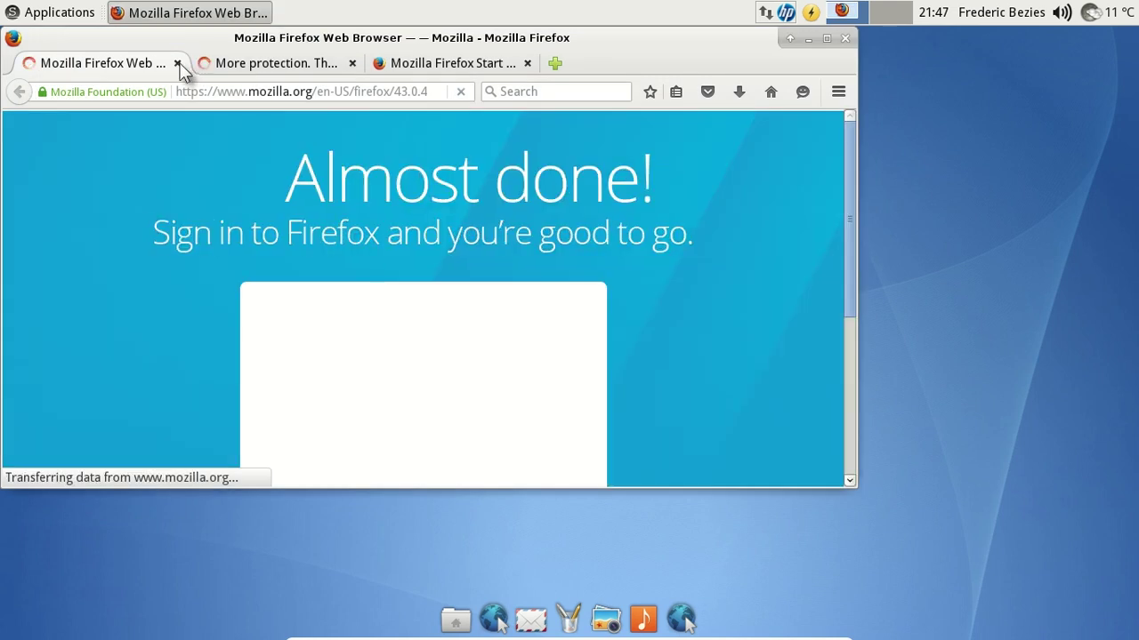
left_click(178, 64)
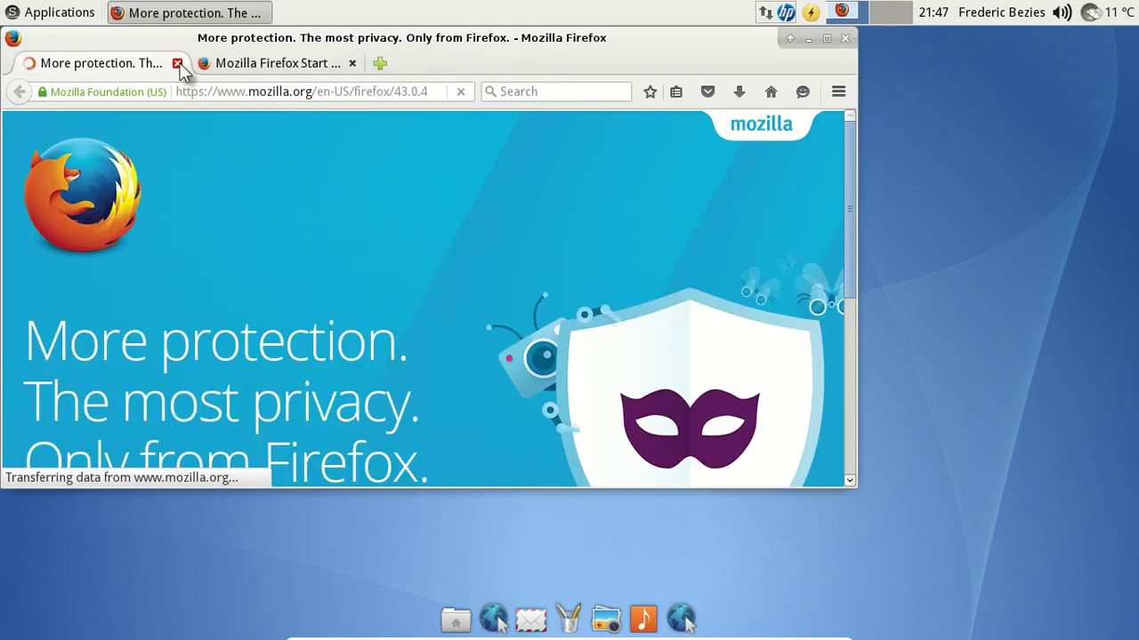
left_click(178, 64)
Step: Enable the Français Language Pack among the languages in Firefox's Add-ons Manager
left_click(837, 93)
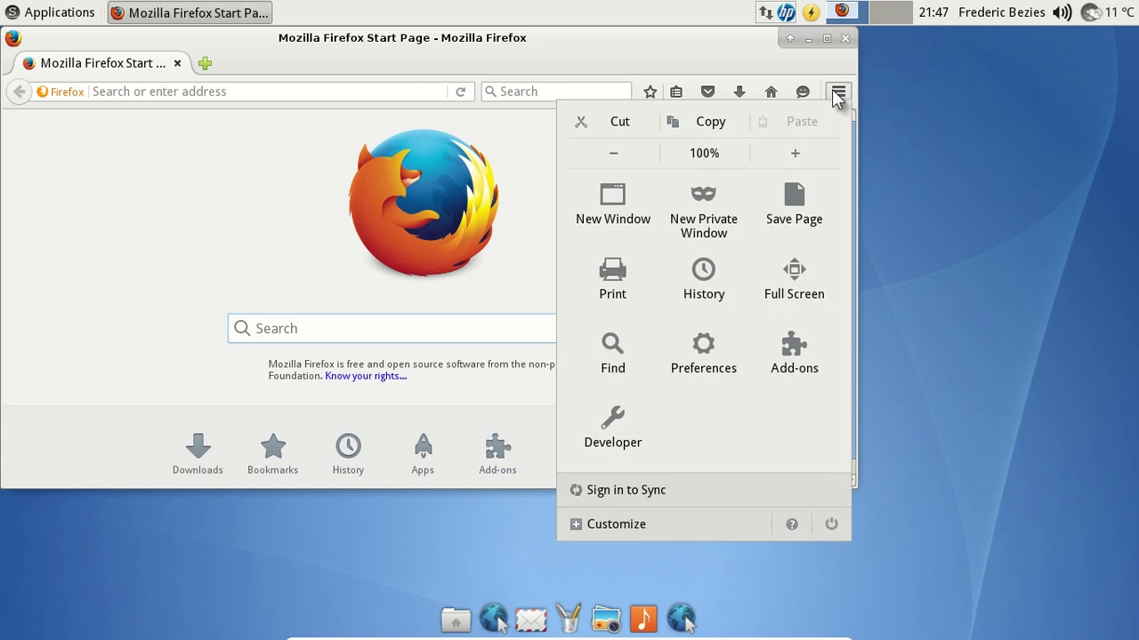
left_click(801, 362)
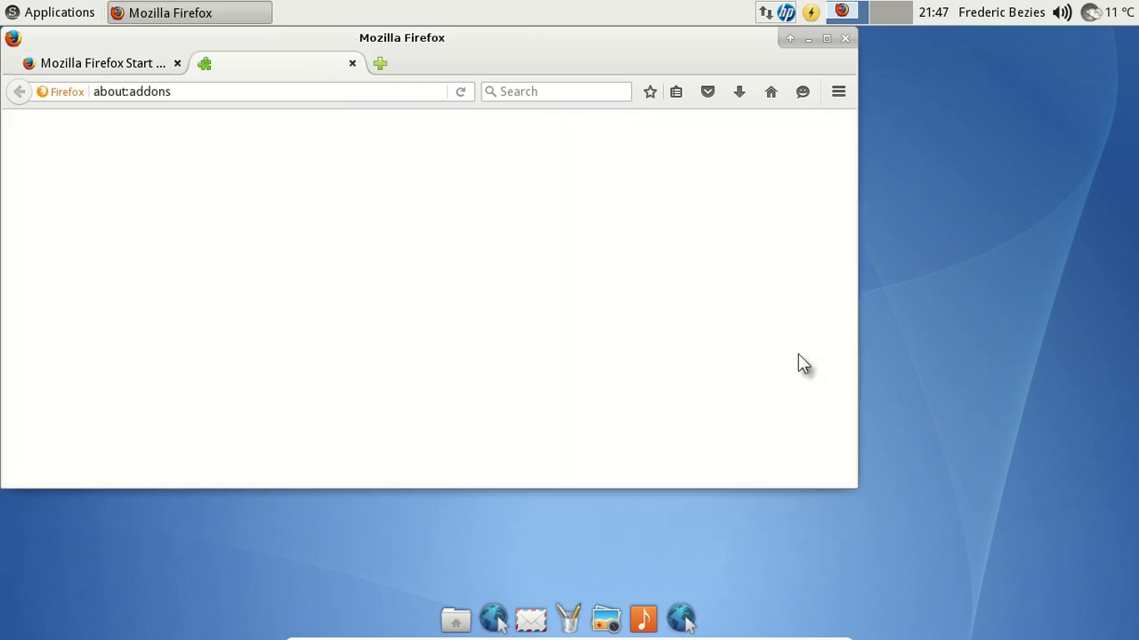
left_click(121, 294)
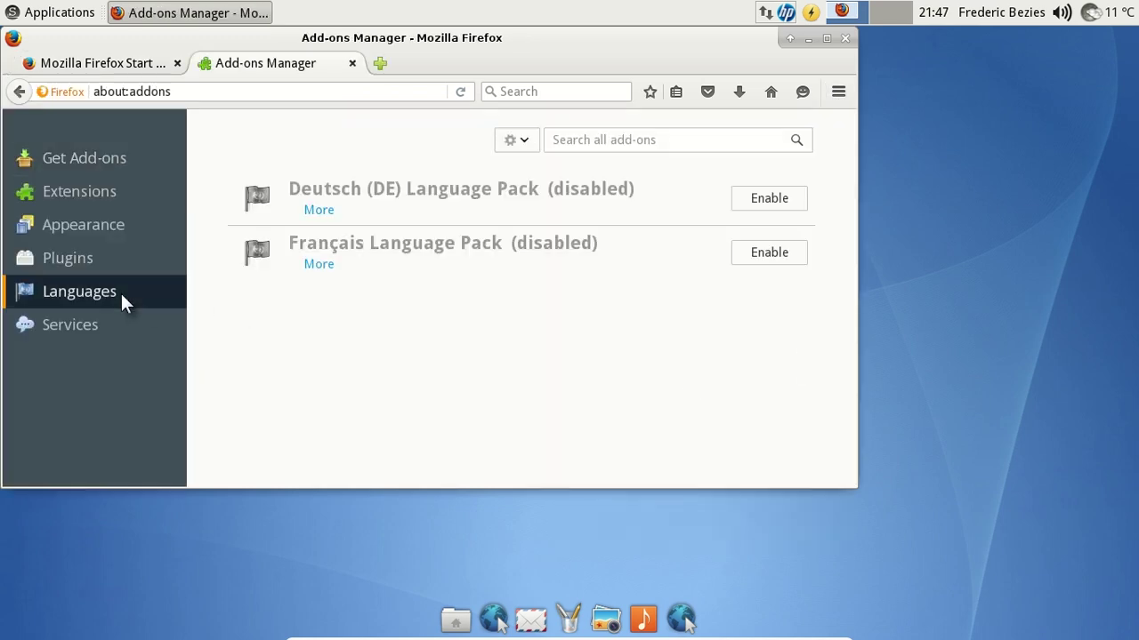
left_click(751, 254)
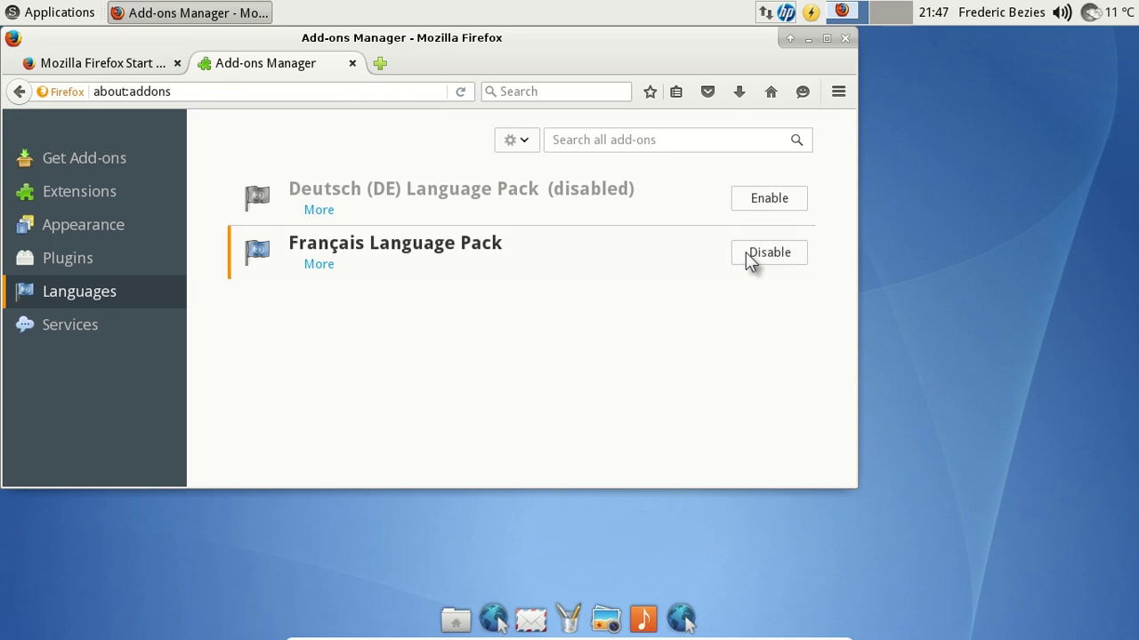
Step: Restart Firefox, closing all its open tabs, to apply the French interface language
left_click(844, 41)
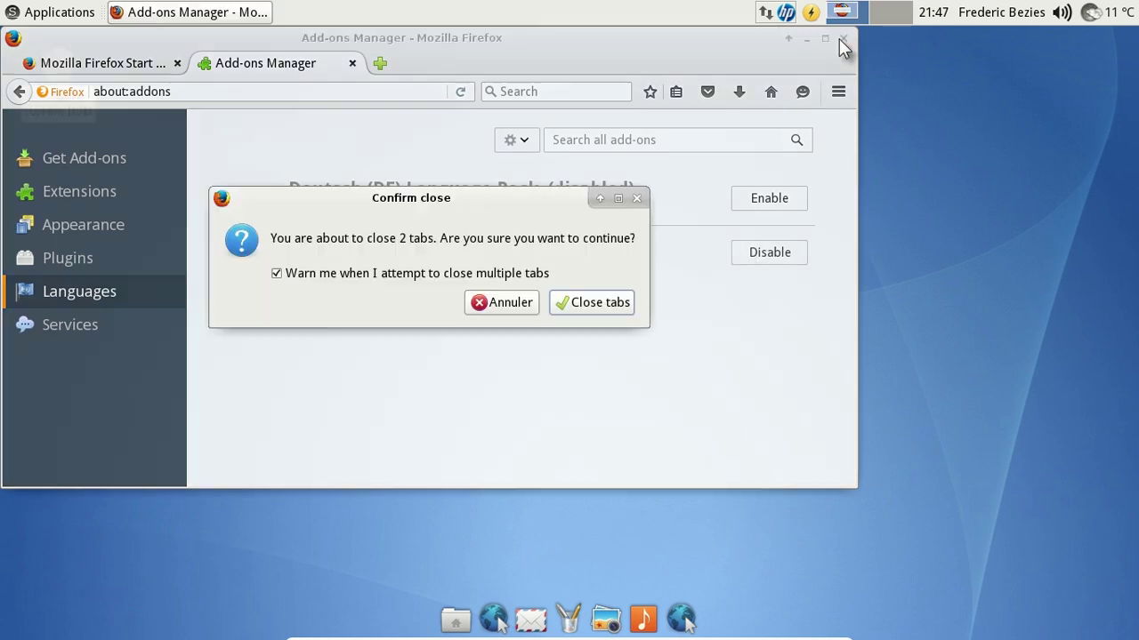
left_click(591, 303)
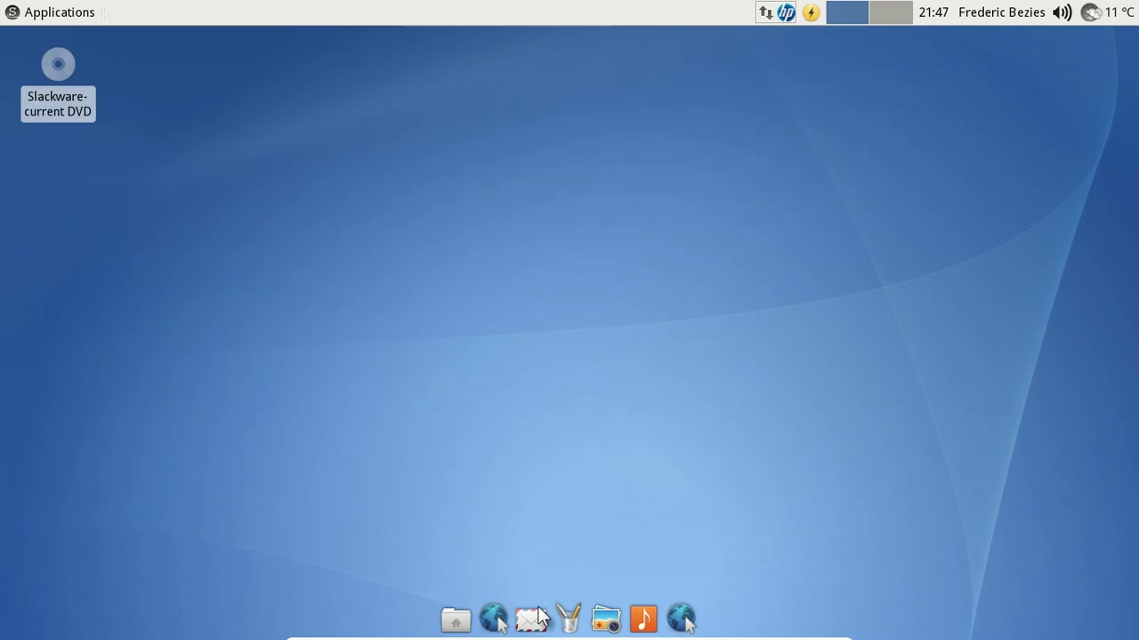
left_click(521, 623)
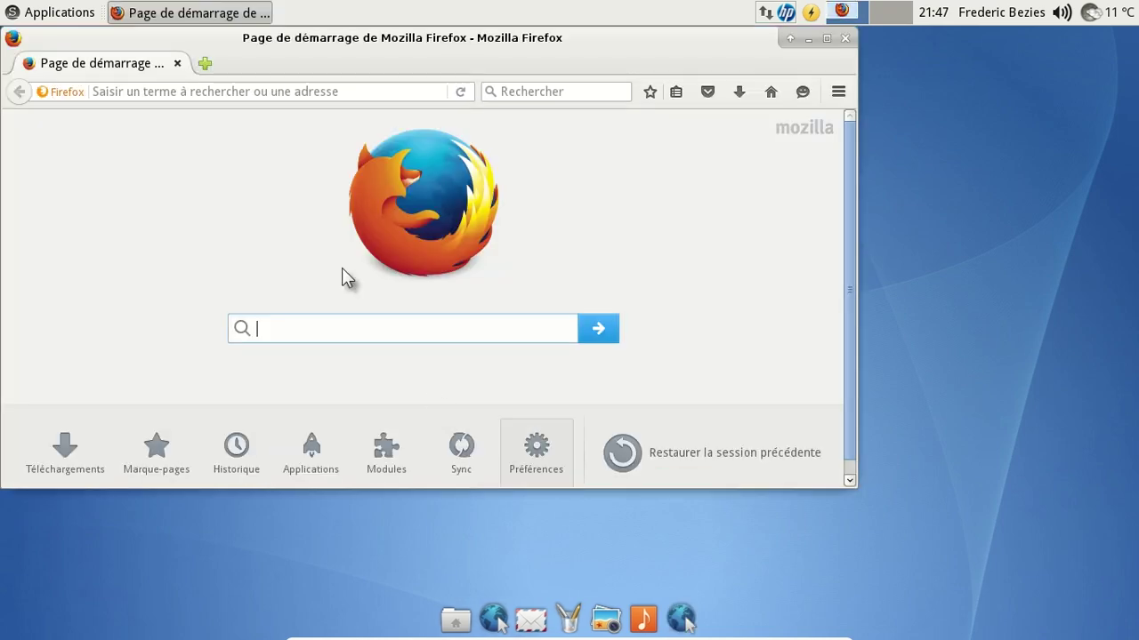
Step: Load the microlinux.eu website in the current tab
left_click(276, 91)
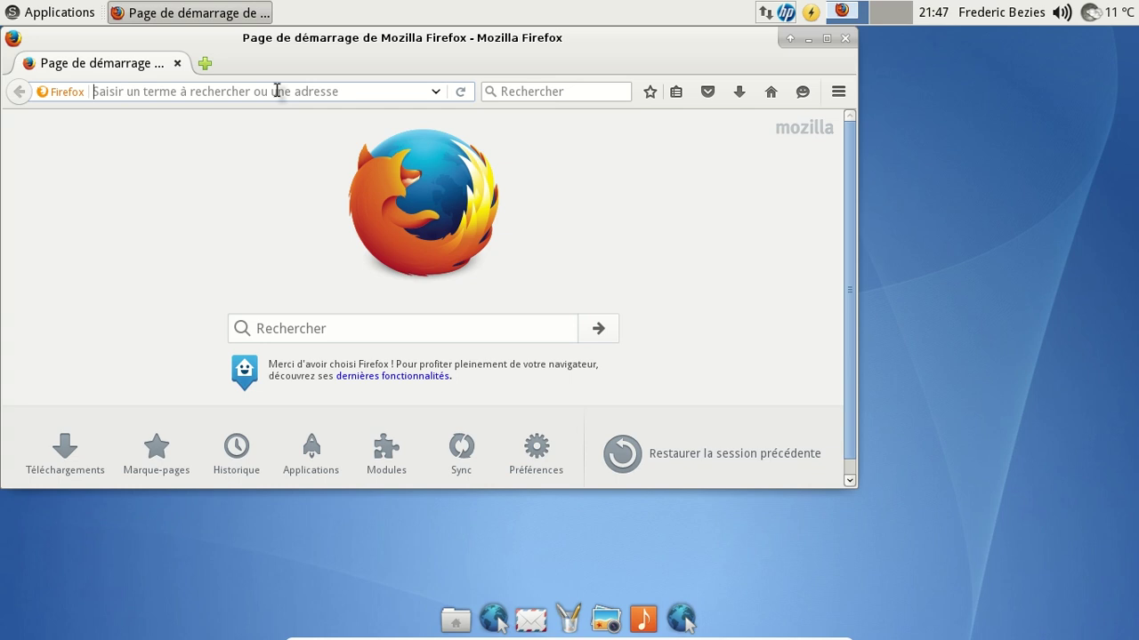
type("microliknu")
key("BackSpace")
key("BackSpace")
key("BackSpace")
type("nux.eu")
key("Return")
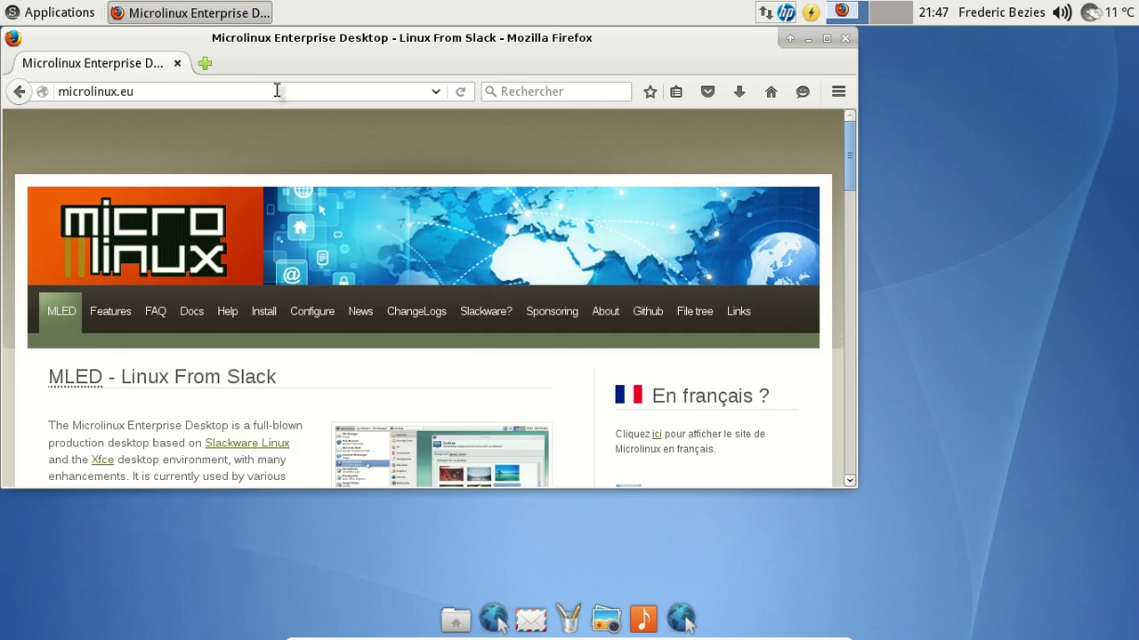
Step: Look through the Microlinux home page down to the hardware requirements and dismiss Firefox's data-sharing notice
scroll(487, 206, "down", 10)
scroll(489, 214, "down", 6)
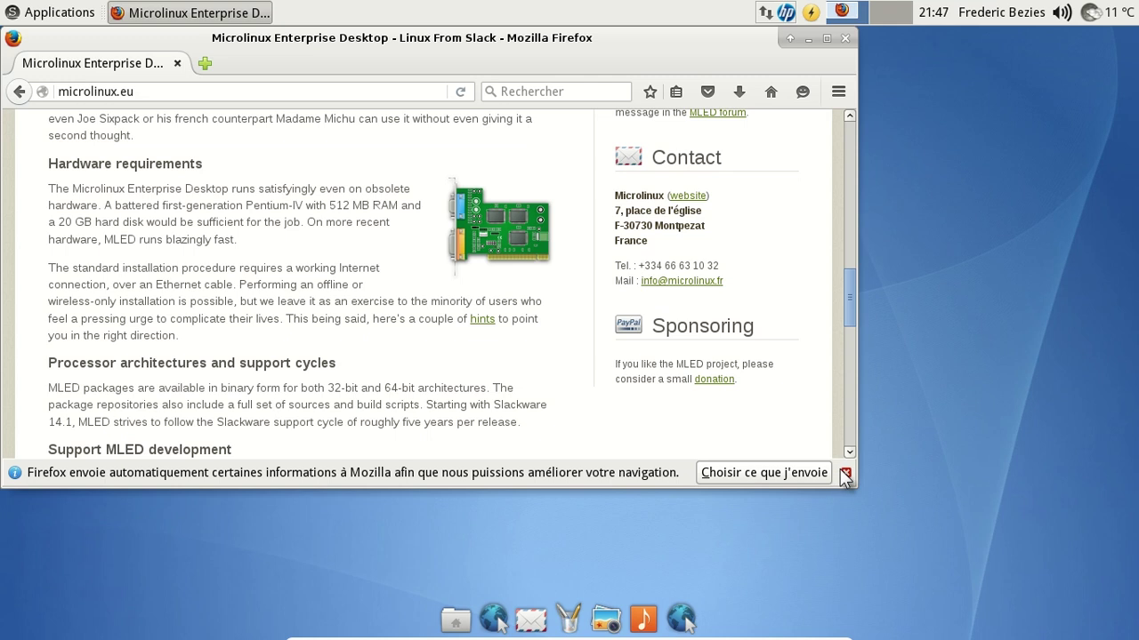
left_click(845, 474)
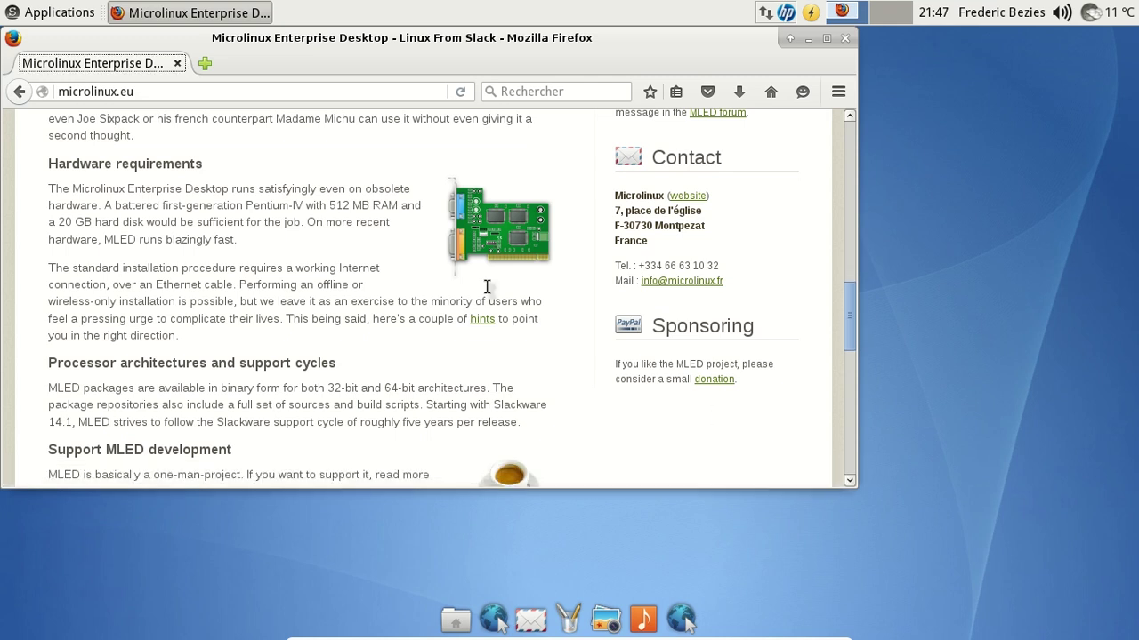
Step: Open a new tab and load inlimbo.bandcamp.com
key("ctrl+t")
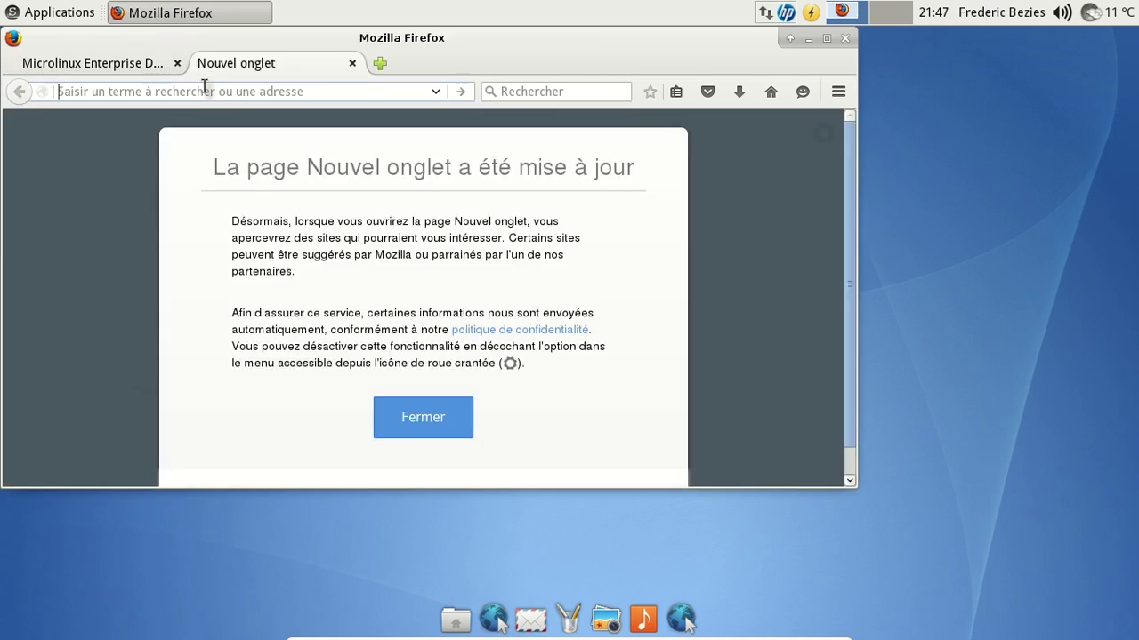
type("ban")
type("dcma")
key("BackSpace")
key("BackSpace")
type("amp")
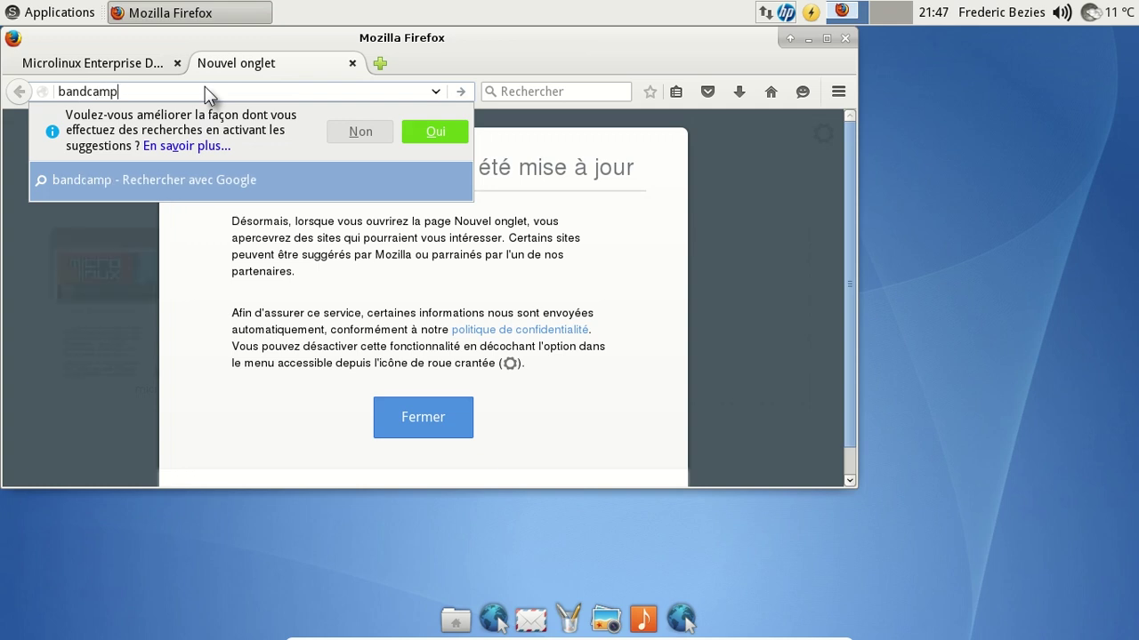
type(".com")
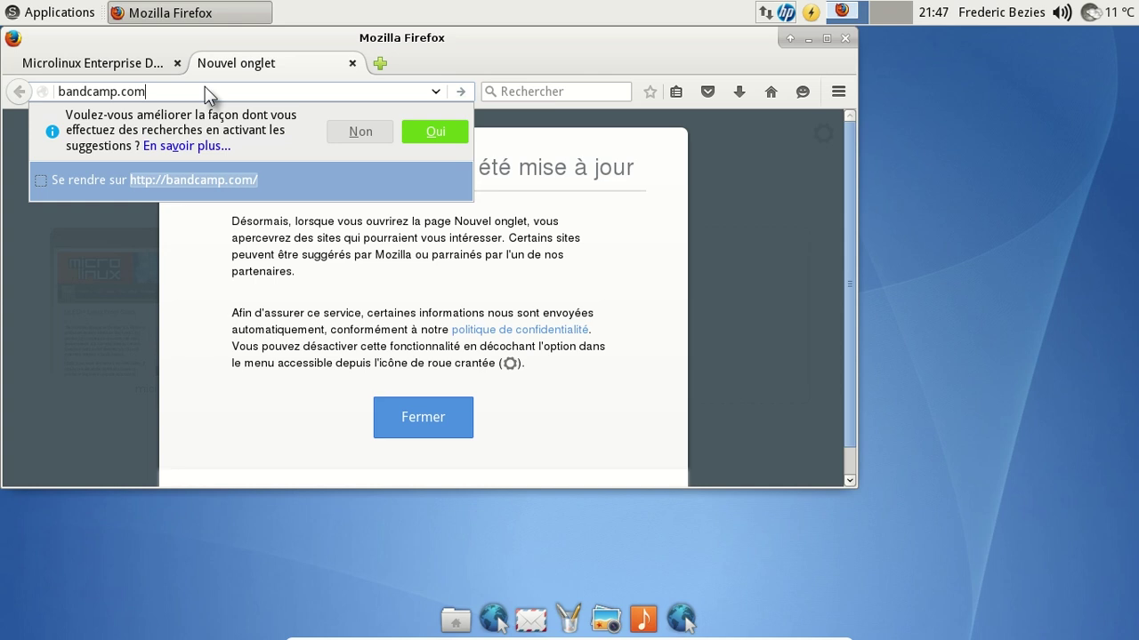
key("Home")
type("in")
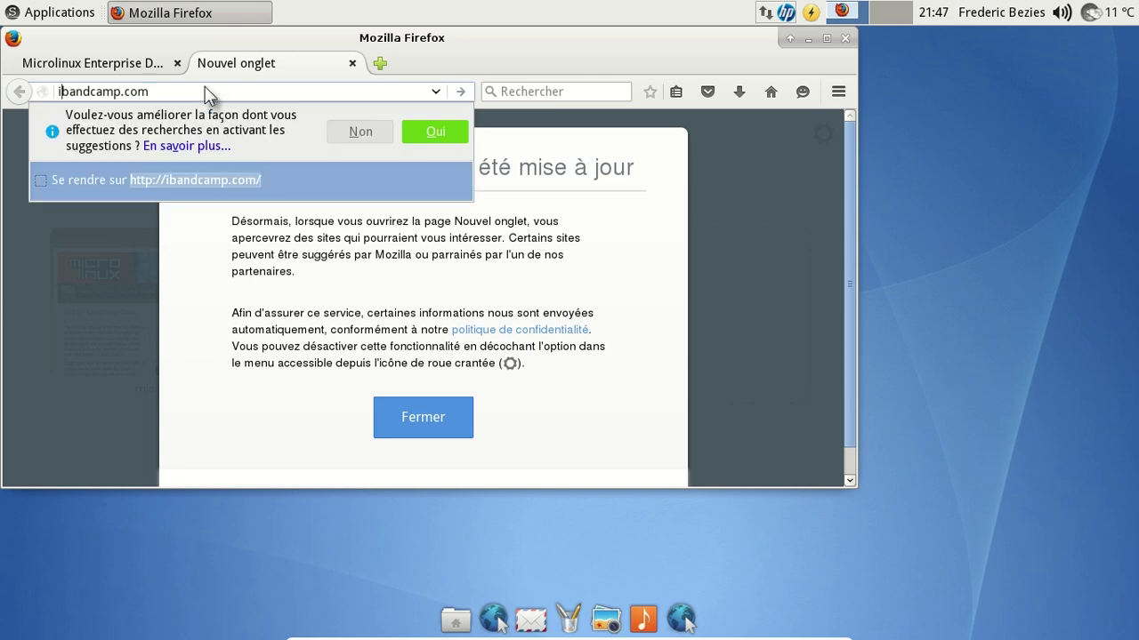
type("limbo")
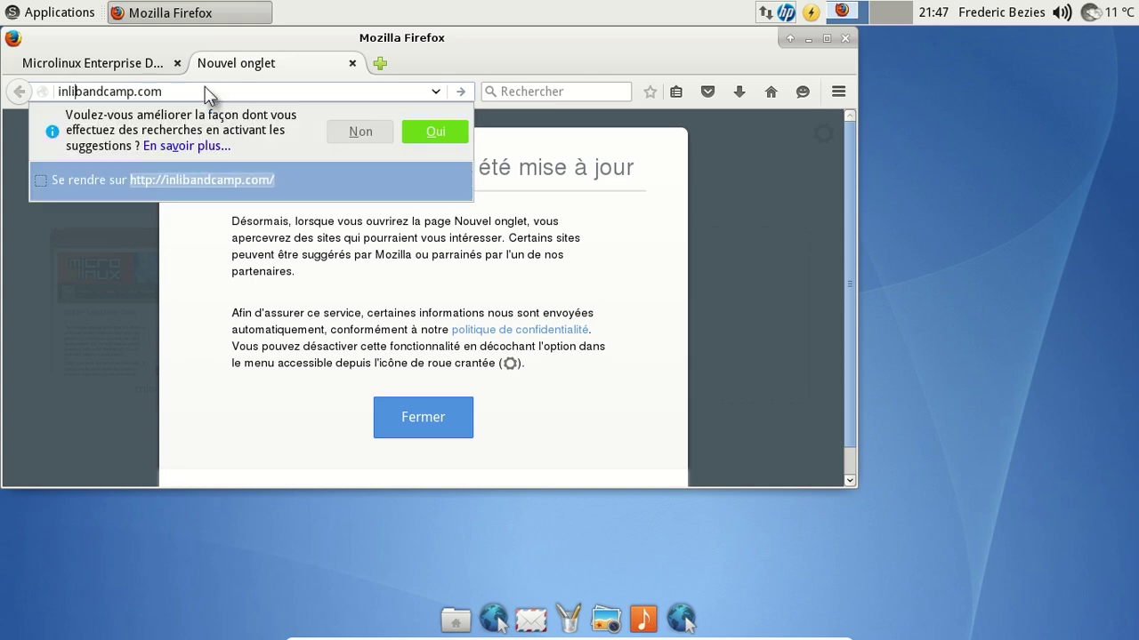
type(".")
key("Return")
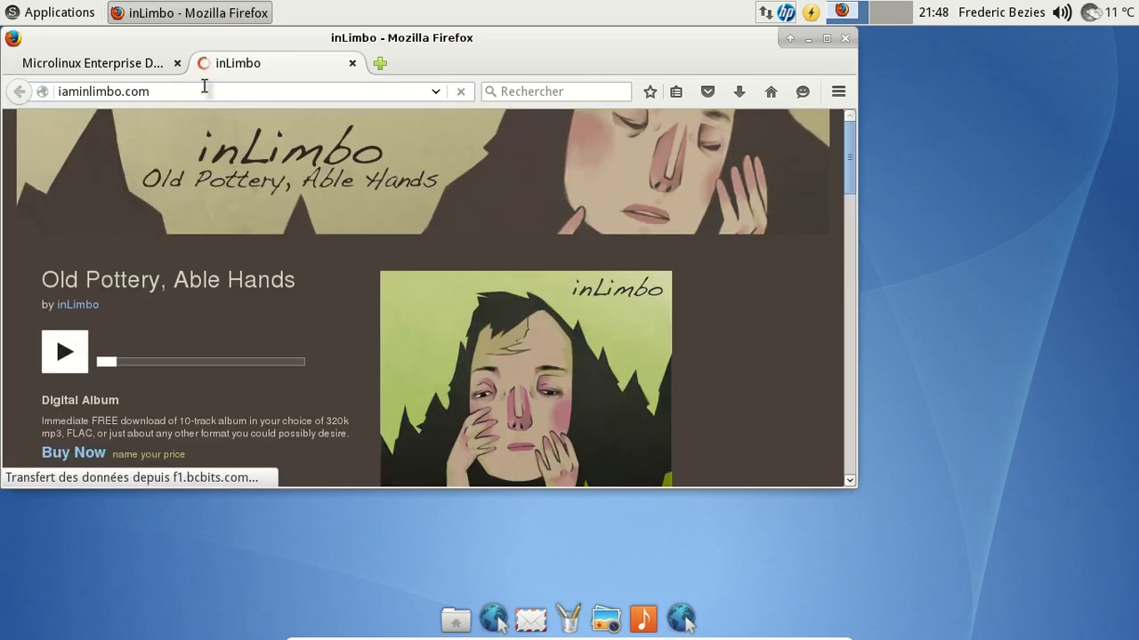
Step: Correct the web address to inlimbo1.bandcamp.com and load that band's page
left_click(123, 94)
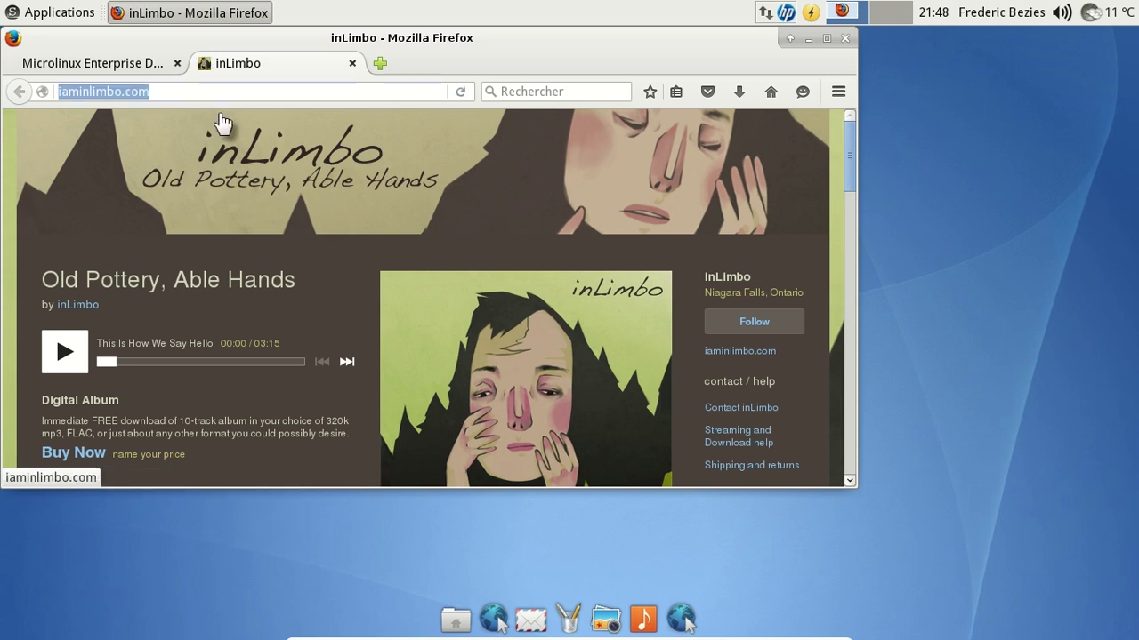
type("inlimb")
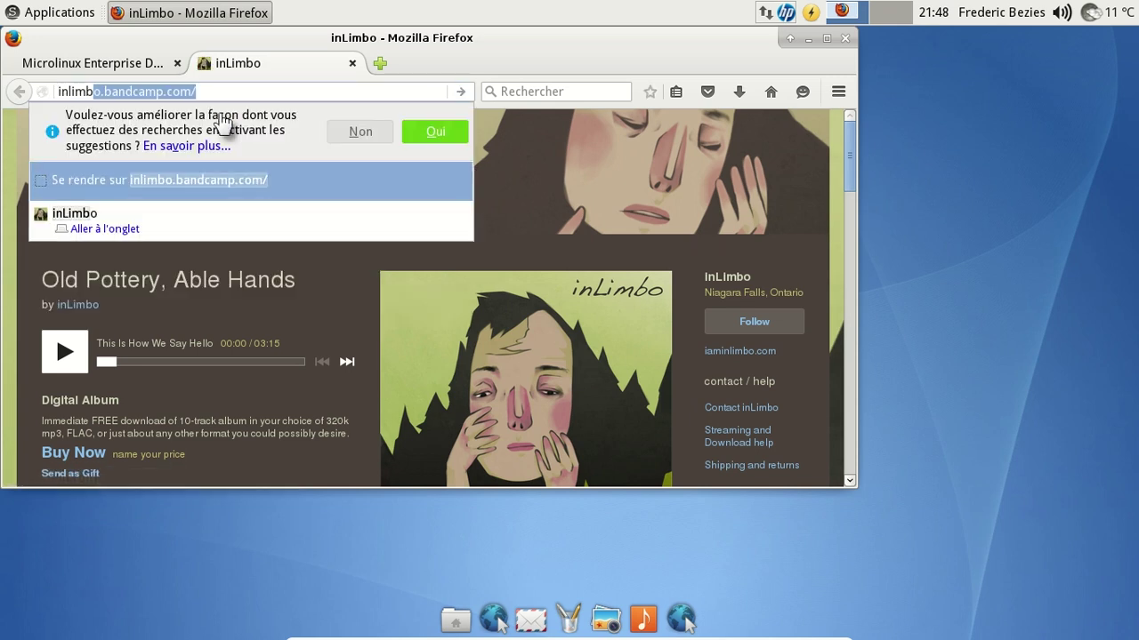
key("Return")
key("Left")
key("Left")
key("Left")
key("Left")
key("Left")
key("Left")
key("Left")
key("Left")
key("Left")
key("Left")
key("Left")
key("Left")
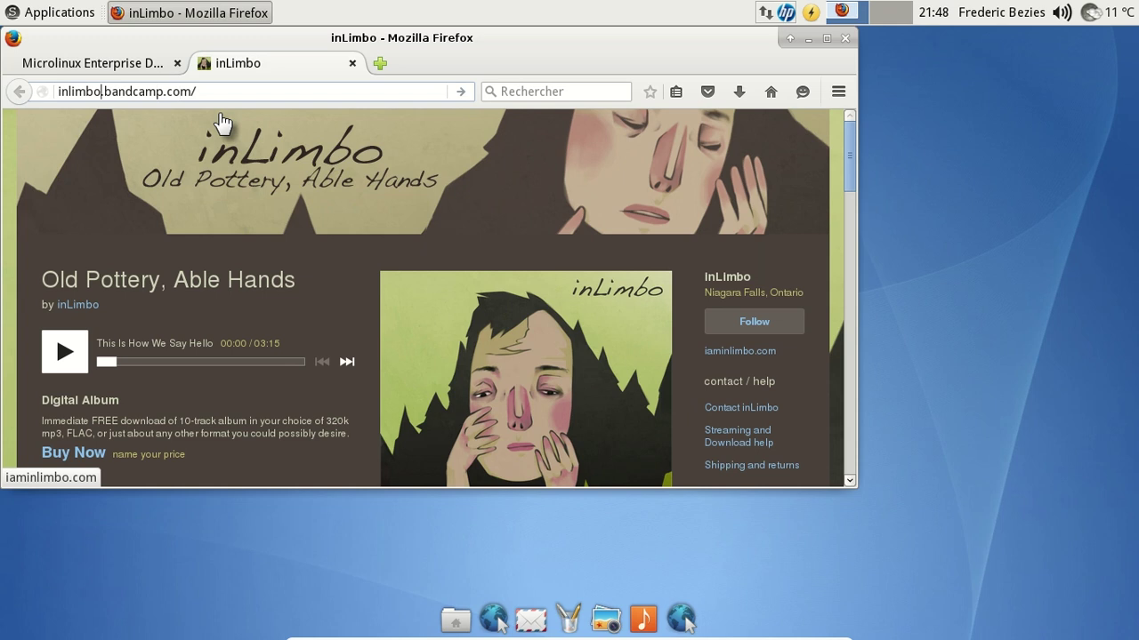
type("1")
key("Return")
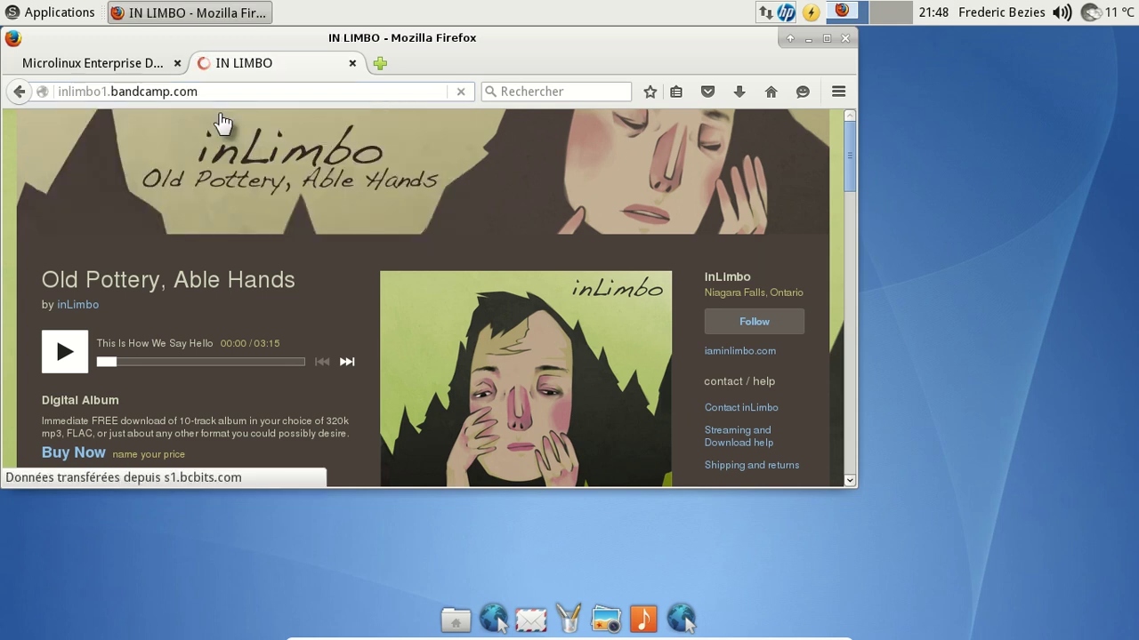
Step: Play the track ReImpression from the Impression in D EP and skip ahead to about 01:56
scroll(841, 201, "down", 4)
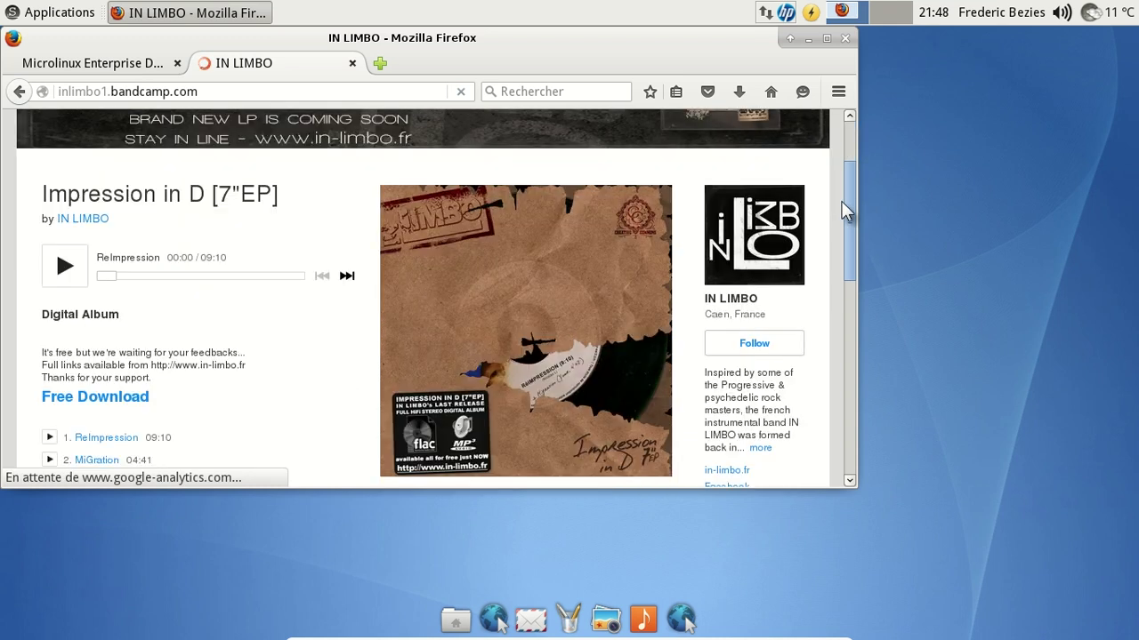
left_click(67, 199)
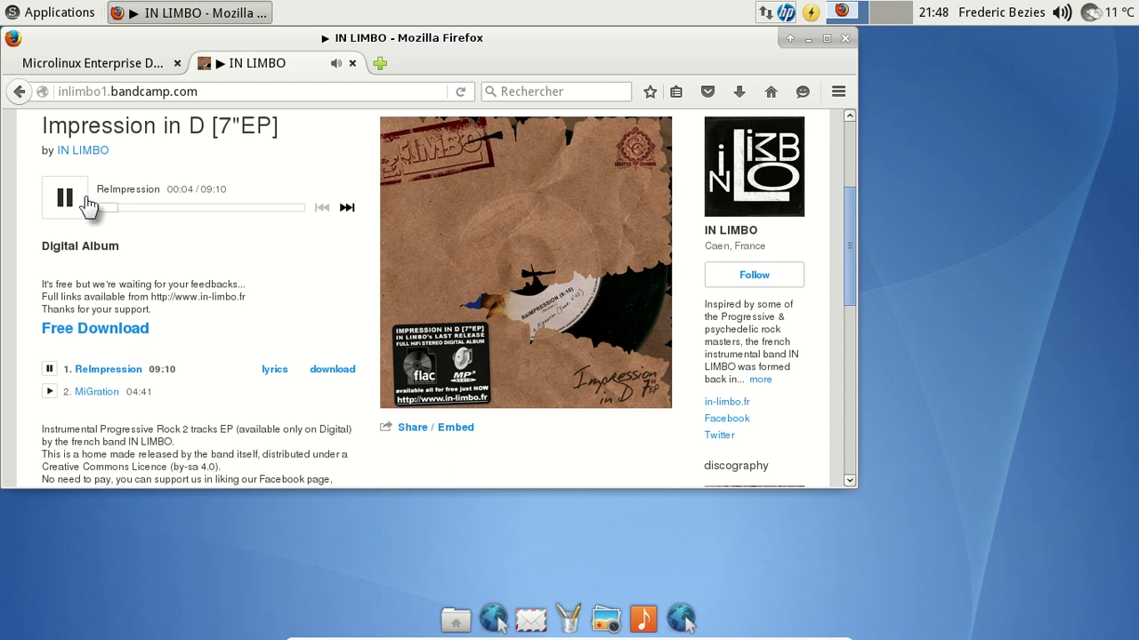
left_click(142, 208)
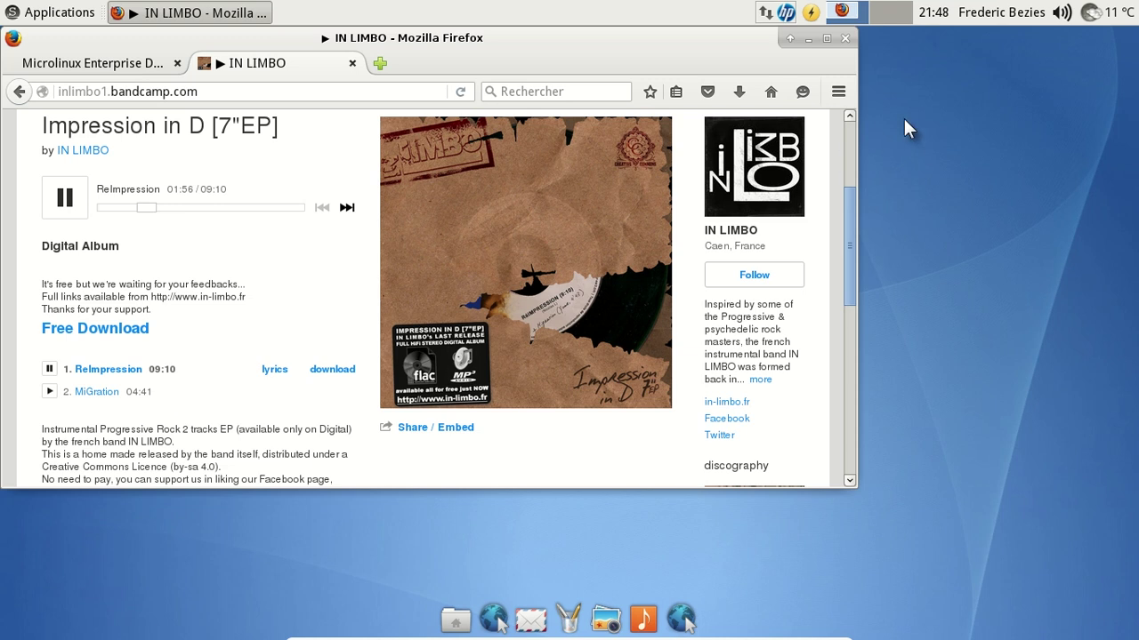
Step: Open the volume control, and mute and unmute the Built-in Audio Digital Stereo (IEC958) output
left_click(1062, 13)
left_click(1025, 106)
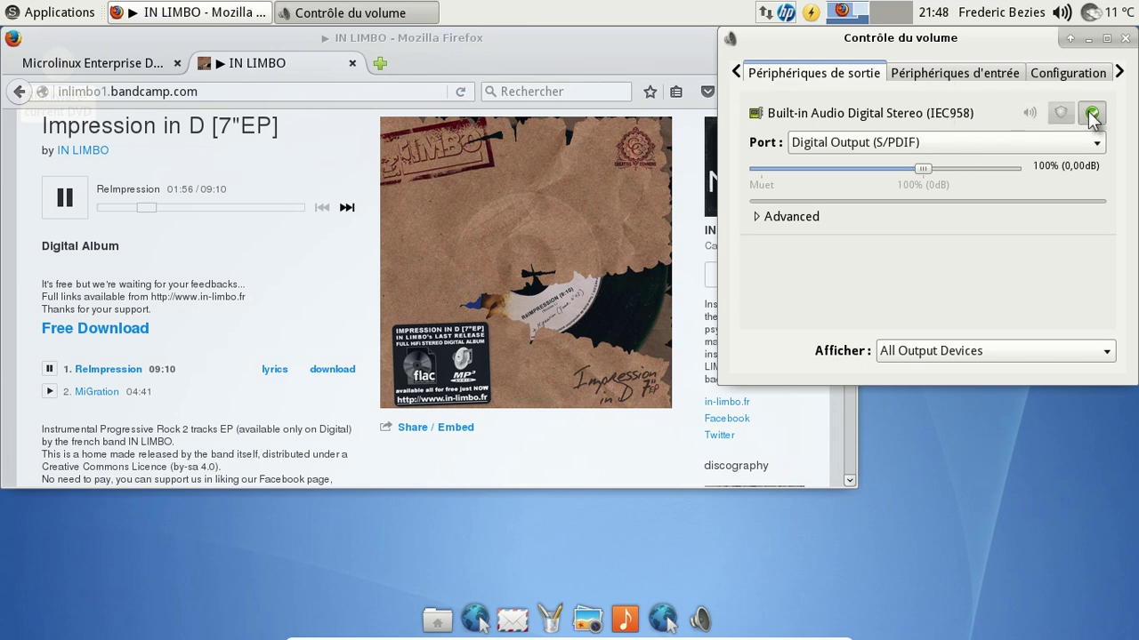
left_click(1030, 113)
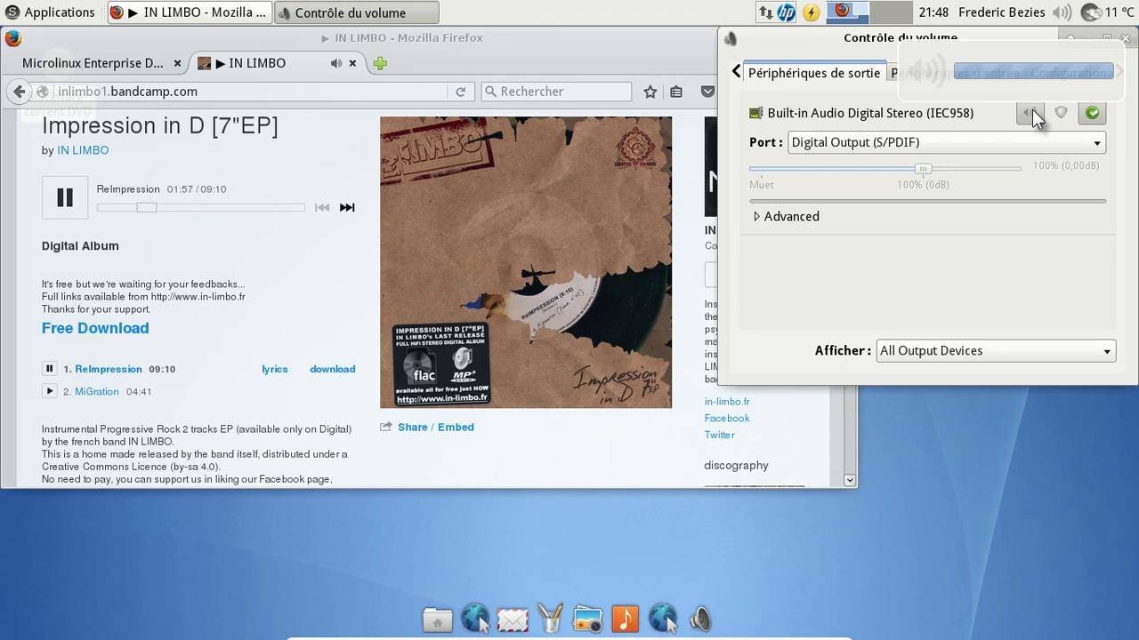
left_click(1031, 114)
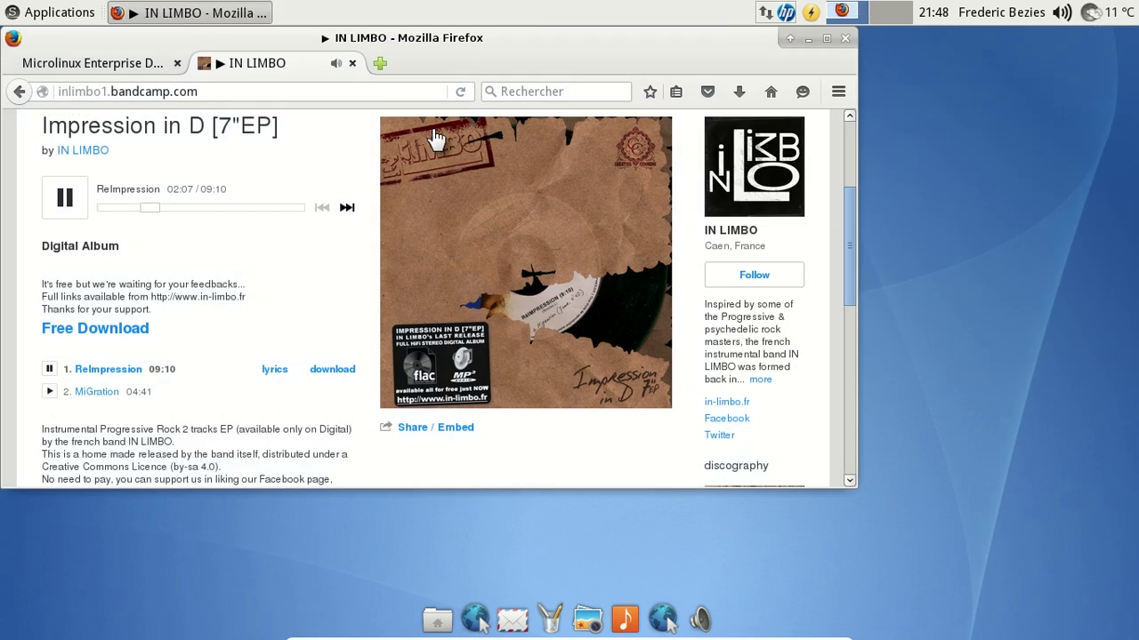
Step: Close the volume control and pause the ReImpression track on the band's page
left_click(1125, 38)
left_click(80, 197)
Step: Load the about: page in a new tab, and change the address to about:plugins to list the installed plugins
left_click(381, 63)
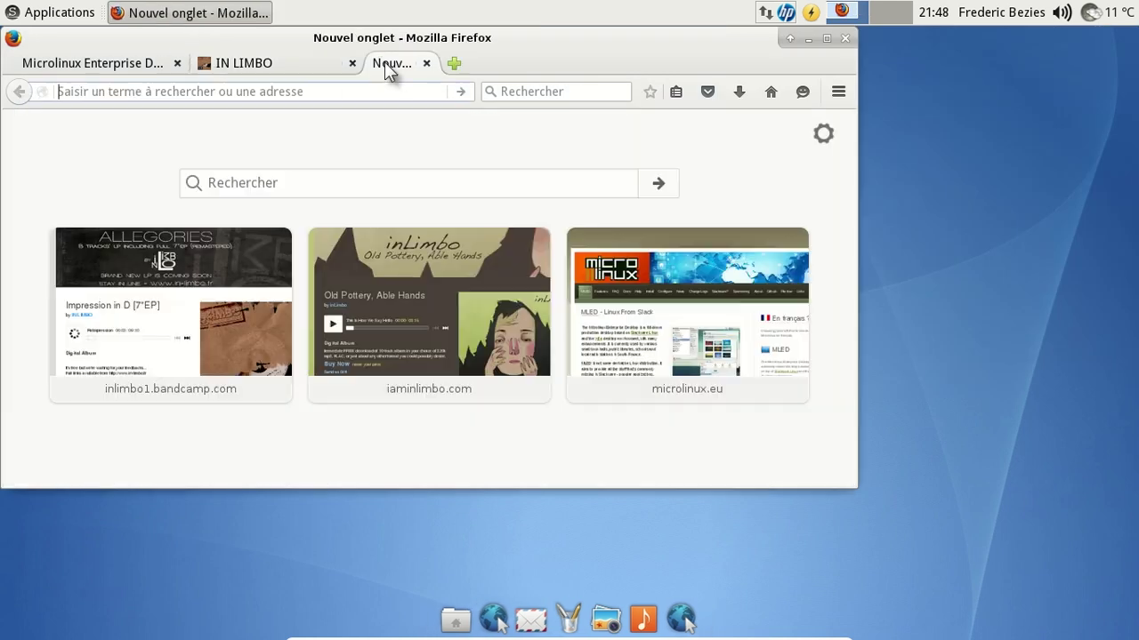
type("about:")
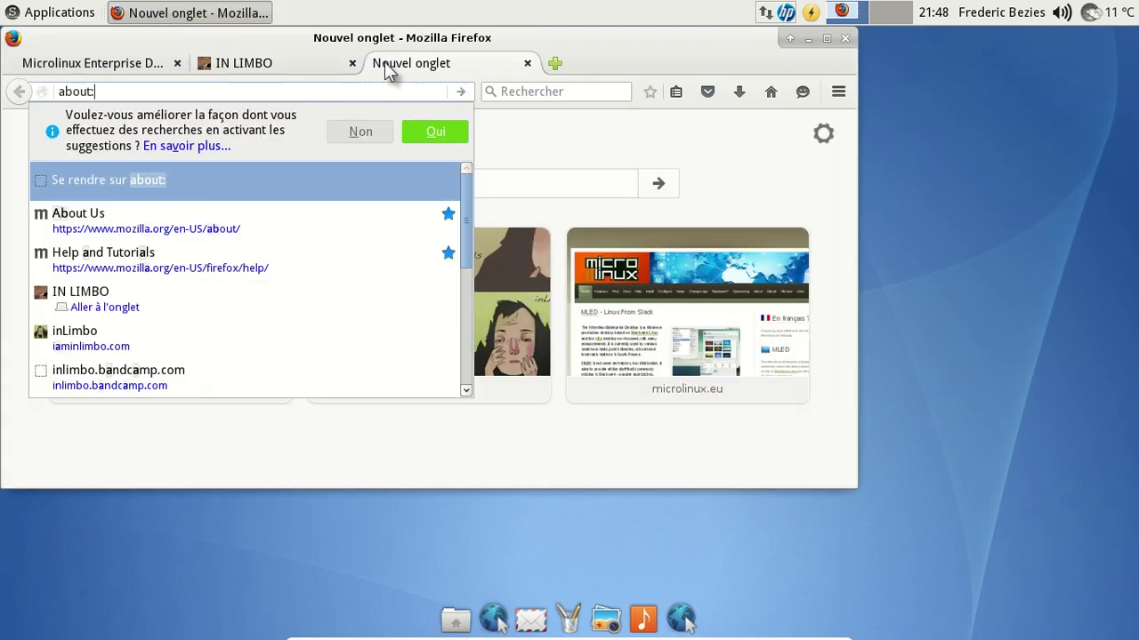
key("Return")
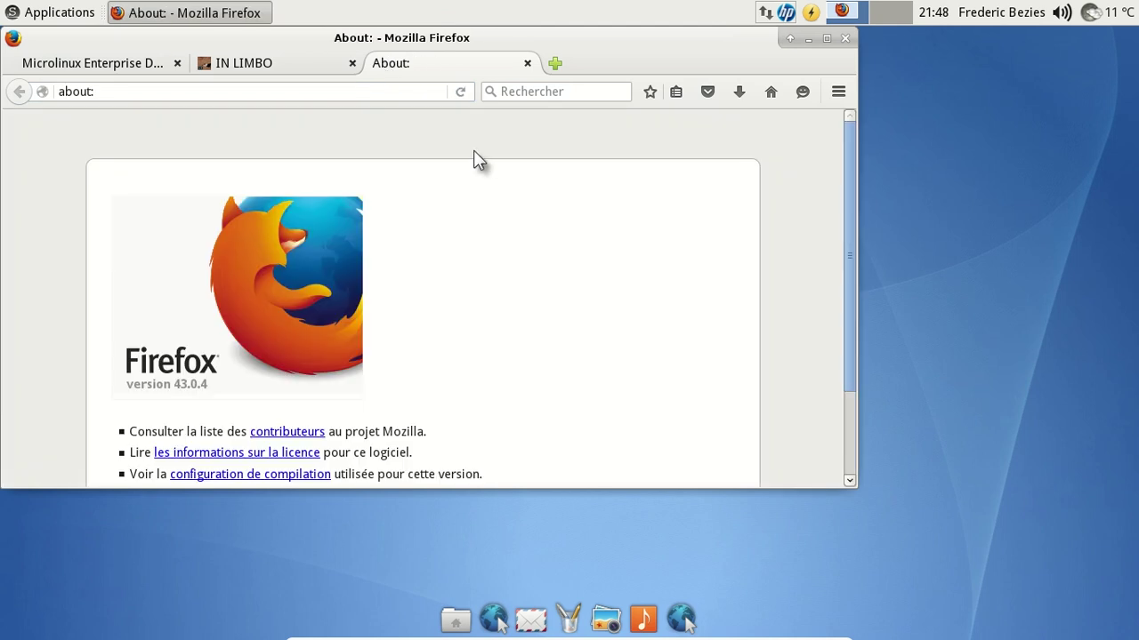
type("plugins")
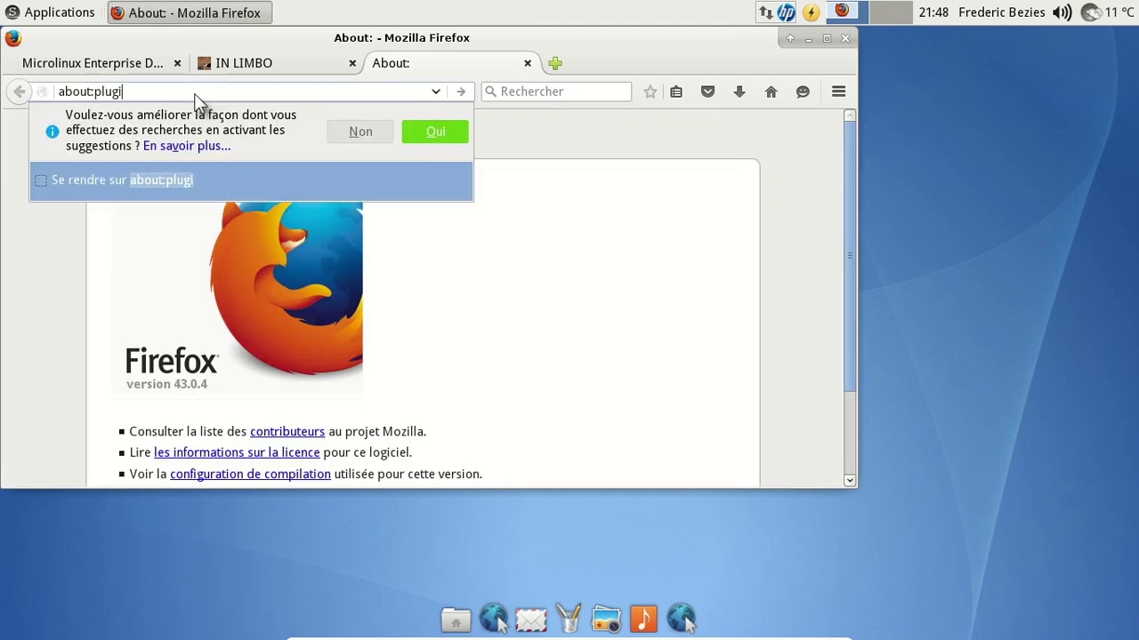
key("Return")
Step: Review the installed plugins list all the way down to the Shockwave Flash entry
scroll(404, 271, "down", 15)
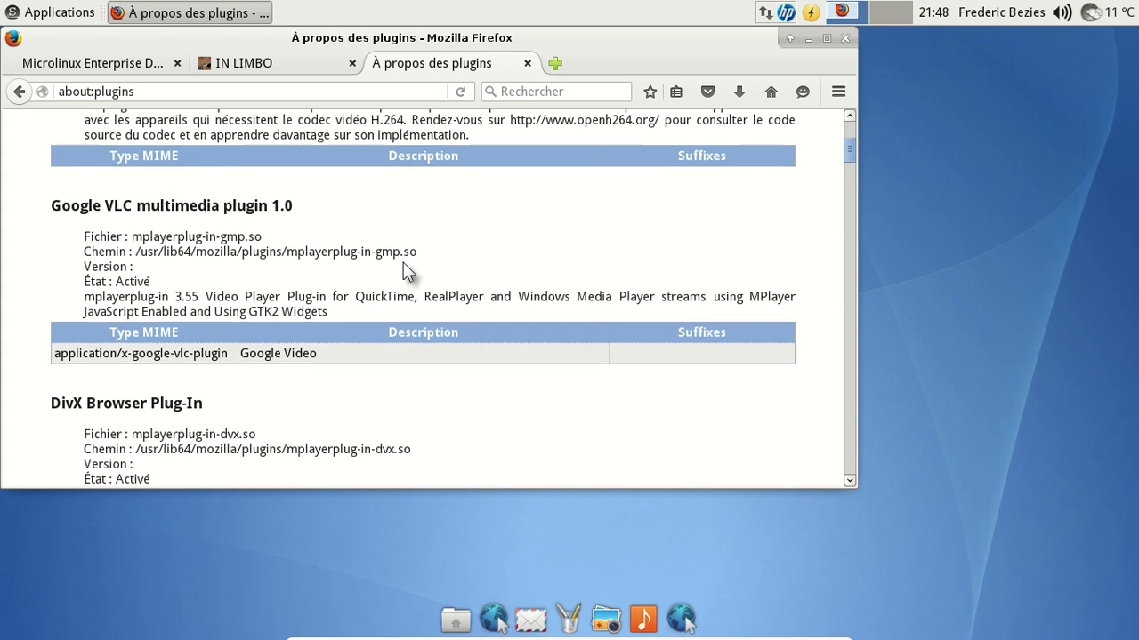
scroll(405, 272, "down", 13)
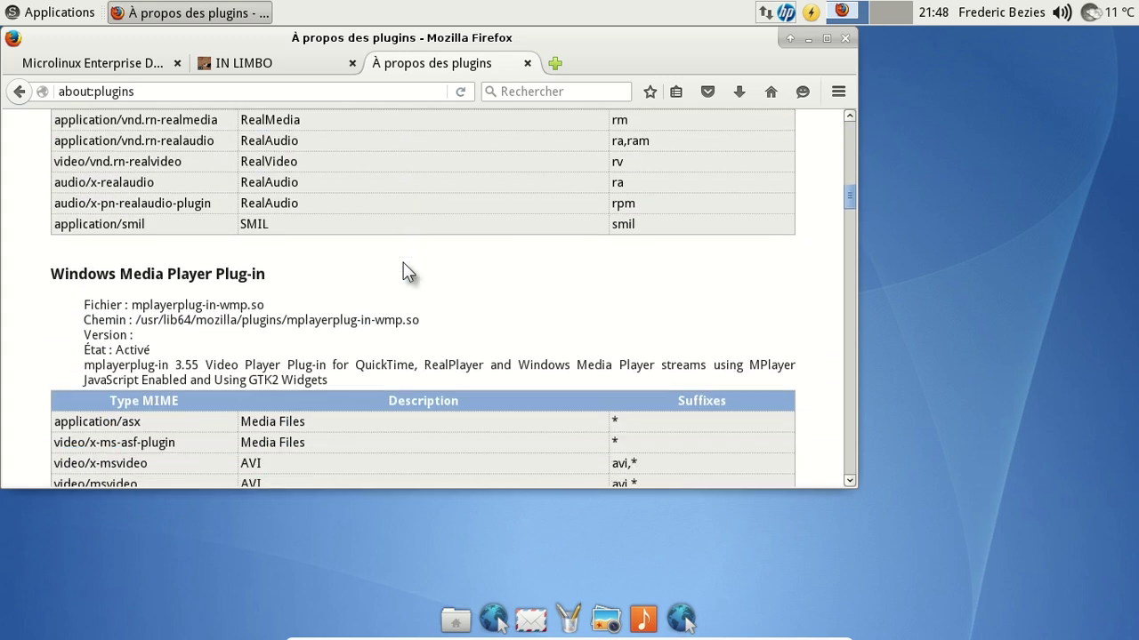
scroll(404, 271, "down", 15)
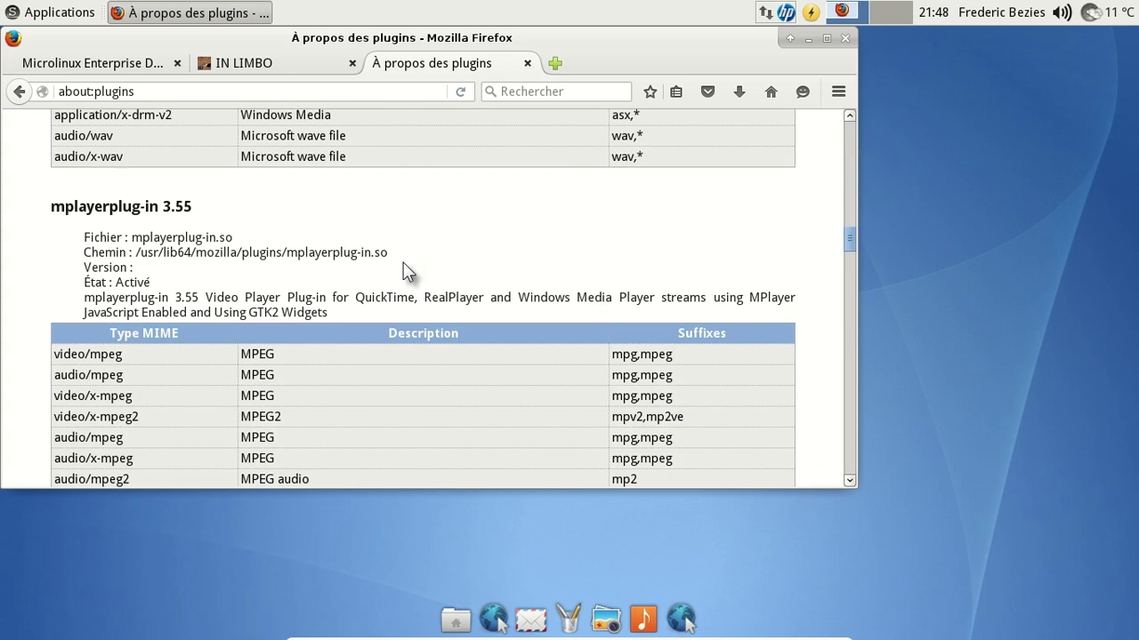
scroll(405, 271, "down", 15)
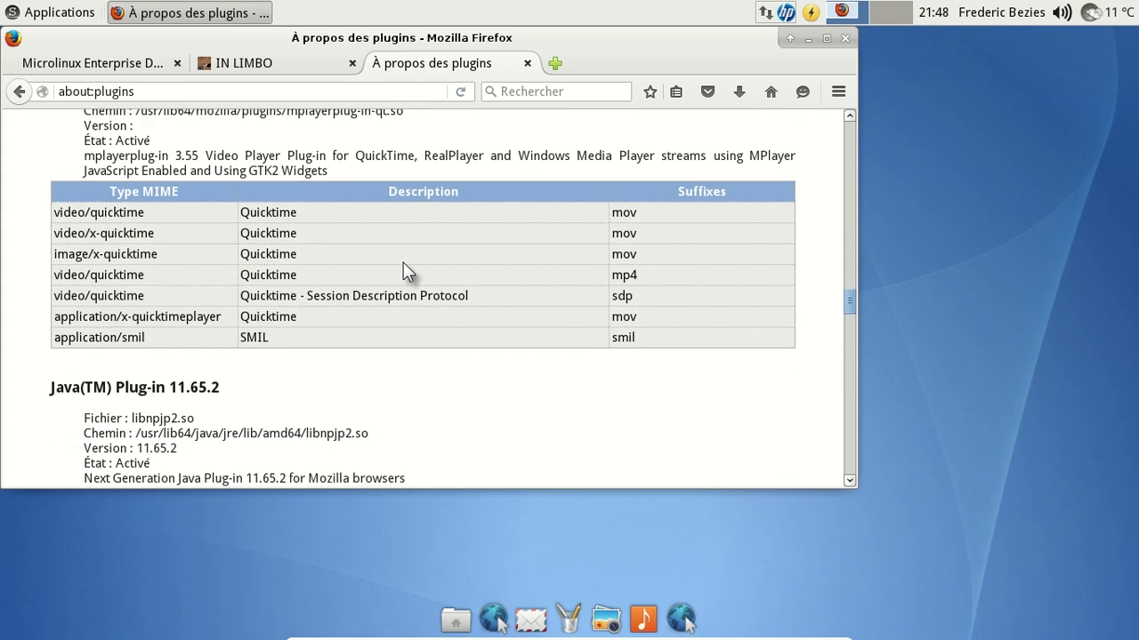
scroll(405, 271, "down", 15)
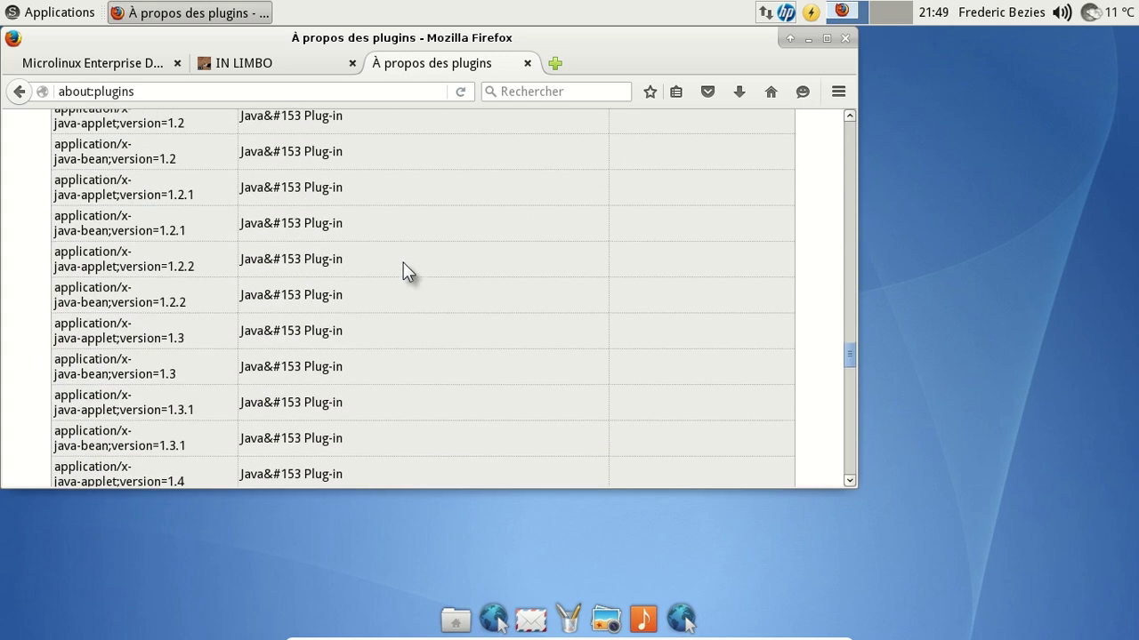
scroll(404, 272, "down", 15)
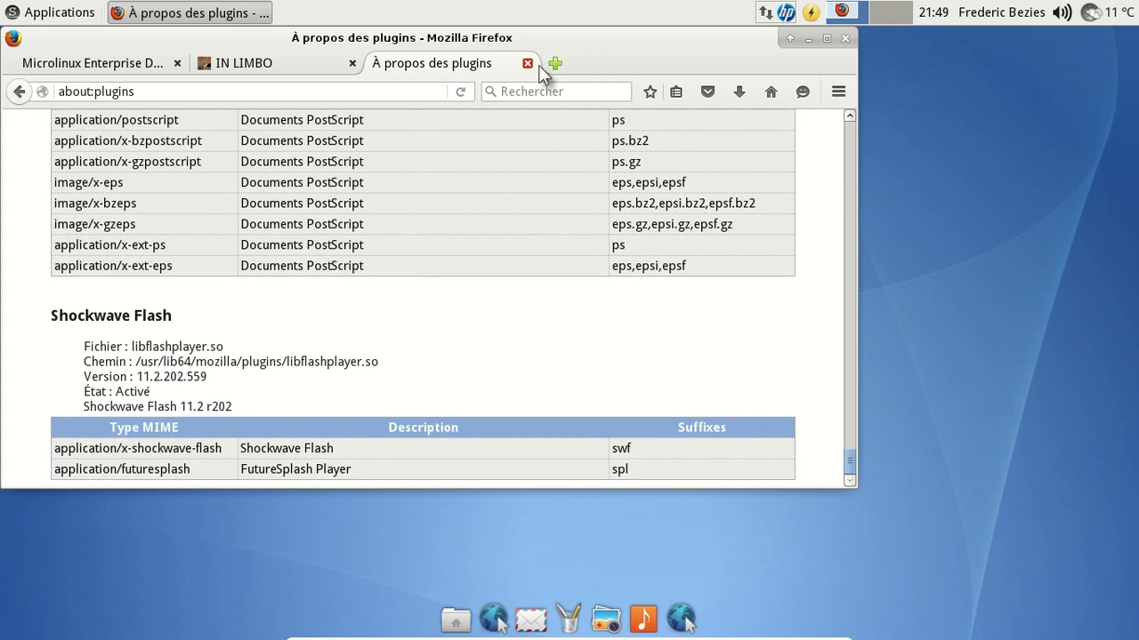
Step: Open the add-ons manager's plugin list and set Shockwave Flash to "Ne jamais activer"
left_click(838, 93)
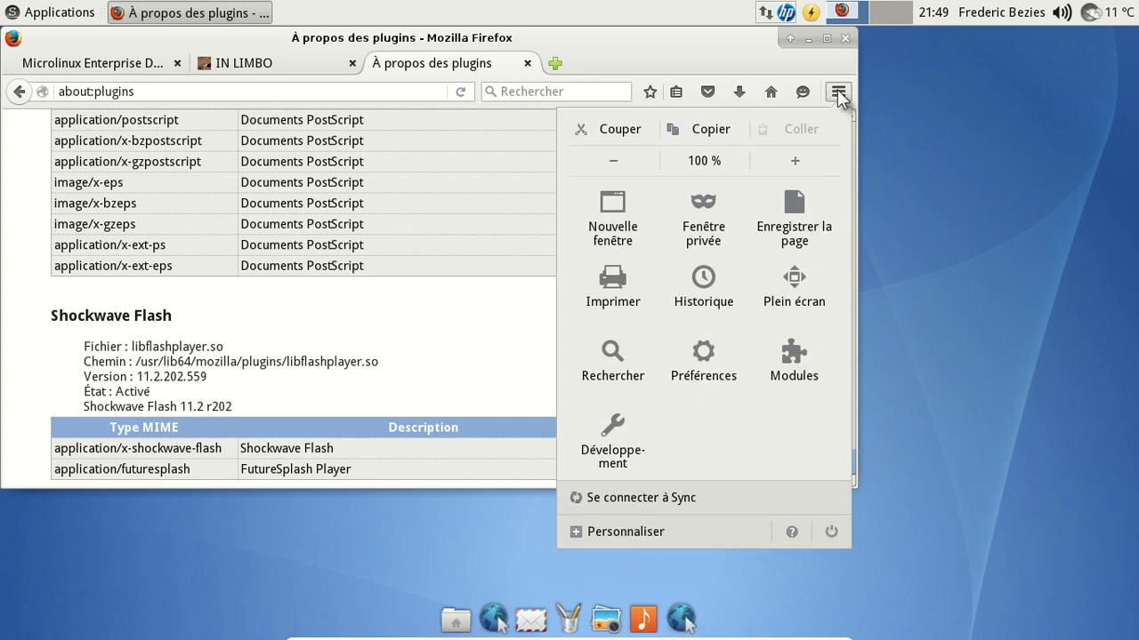
left_click(795, 365)
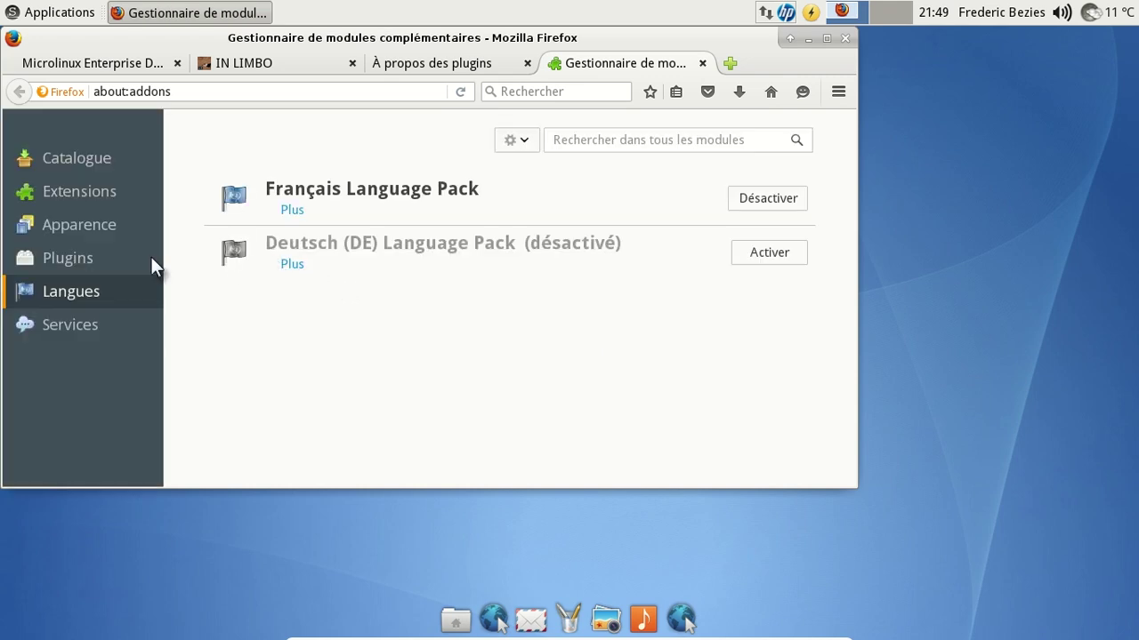
left_click(83, 258)
left_click(738, 274)
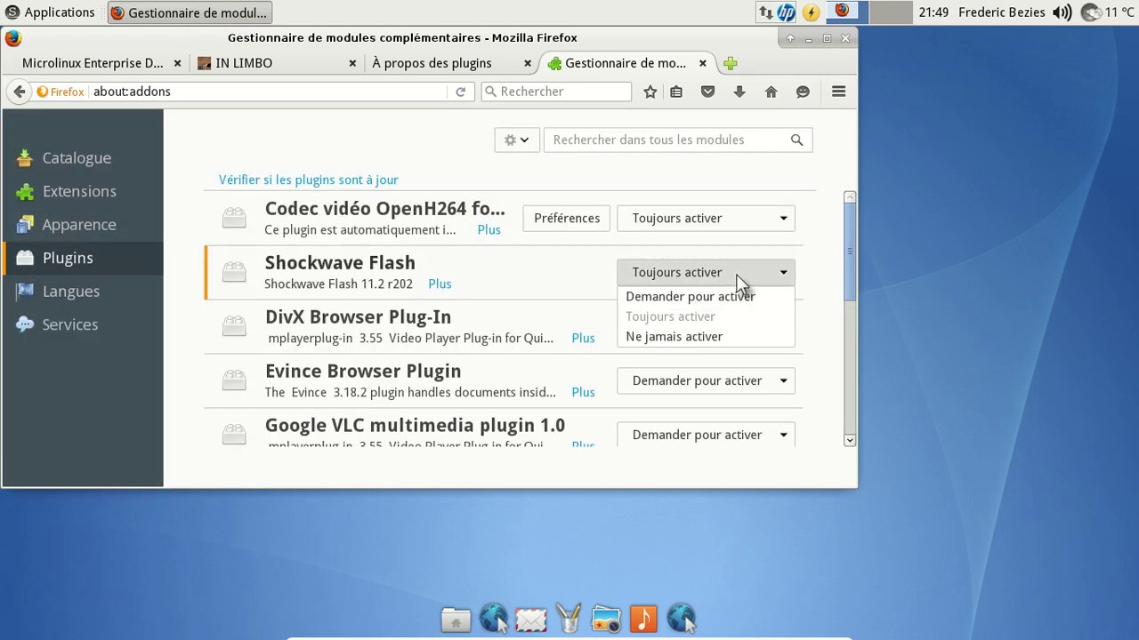
left_click(716, 338)
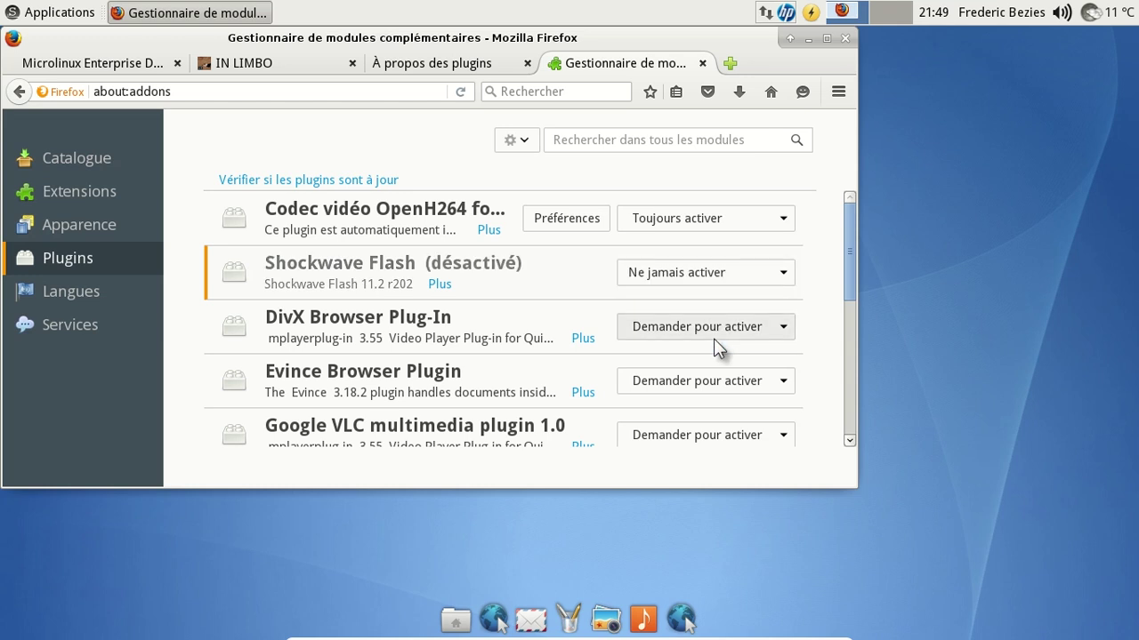
Step: Close the browser with all its open tabs and launch it again
left_click(845, 39)
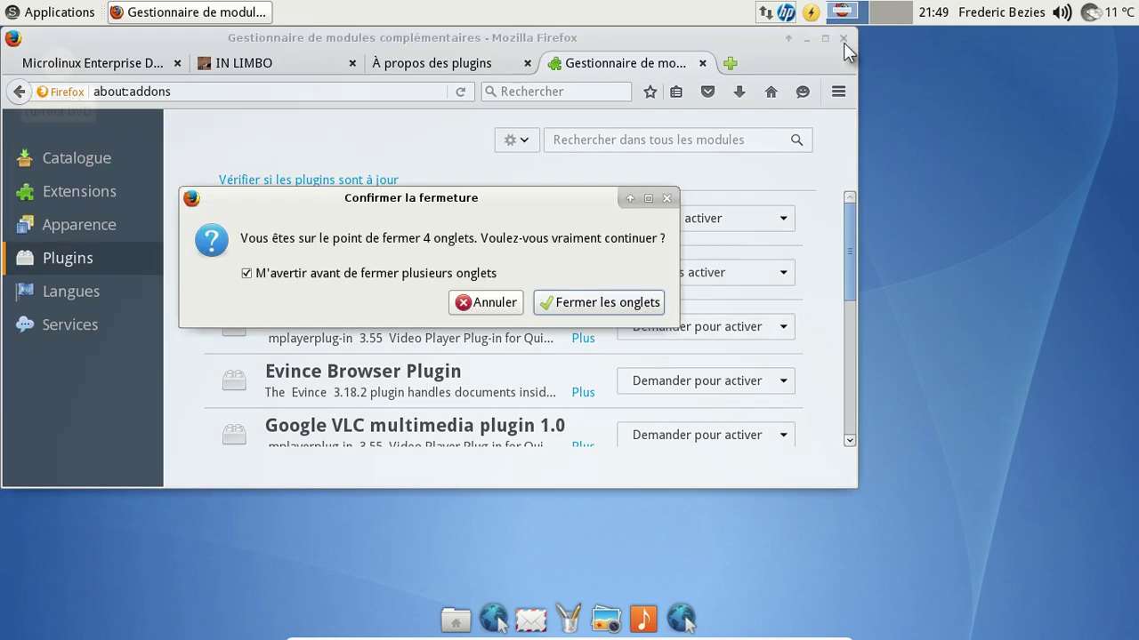
left_click(635, 295)
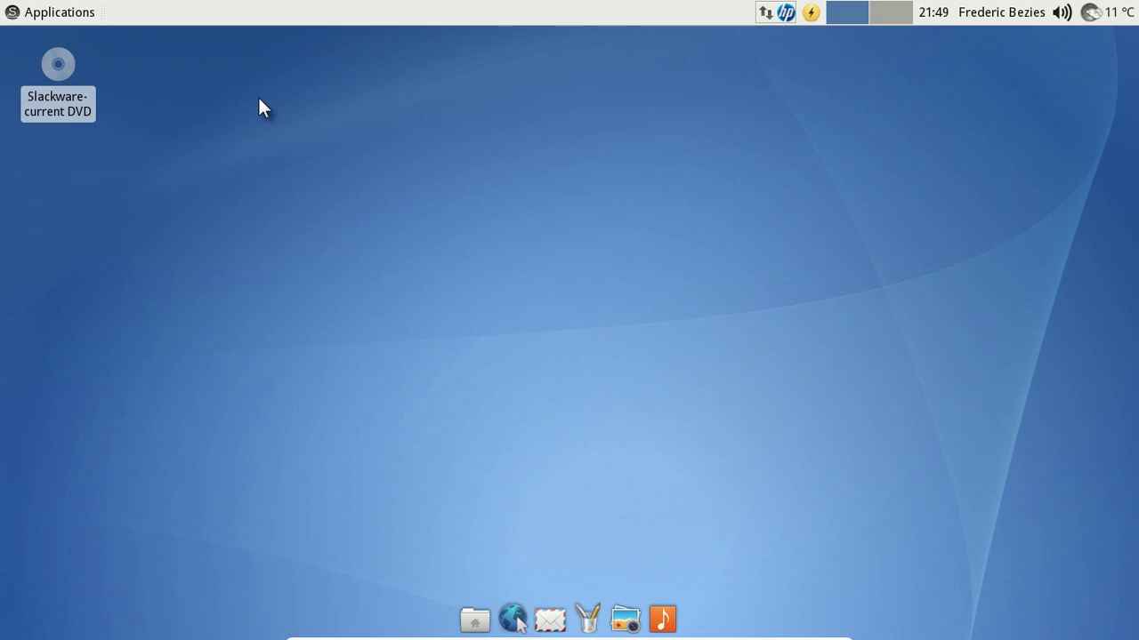
left_click(512, 616)
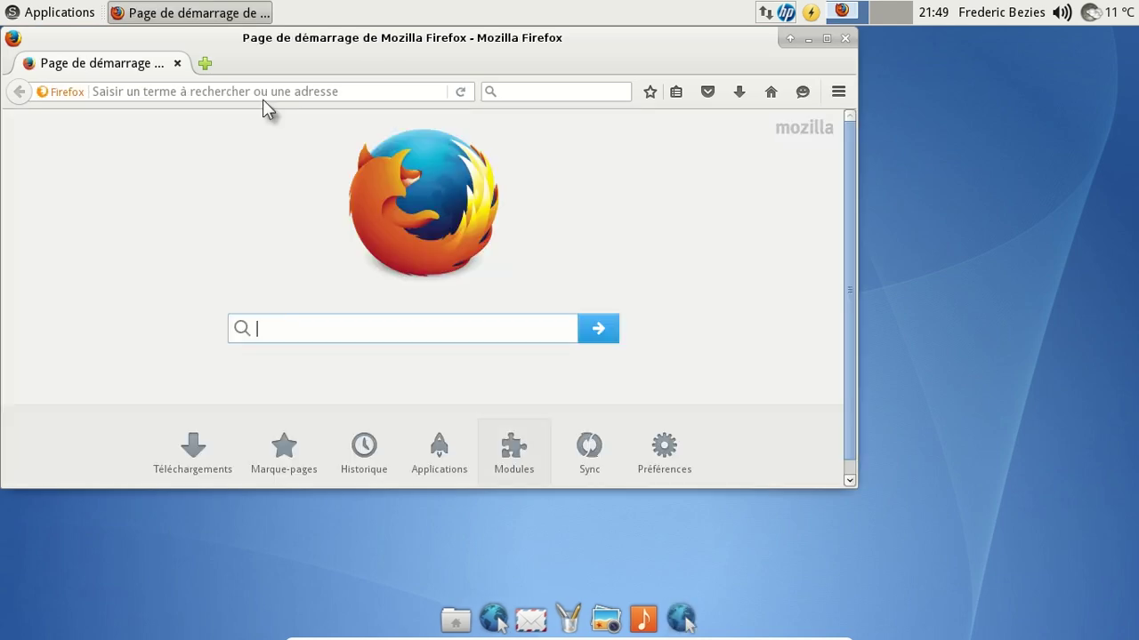
Step: Load the suggested inlimbo1.bandcamp.com address, play ReImpression and skip ahead to about a third of the track
type("i")
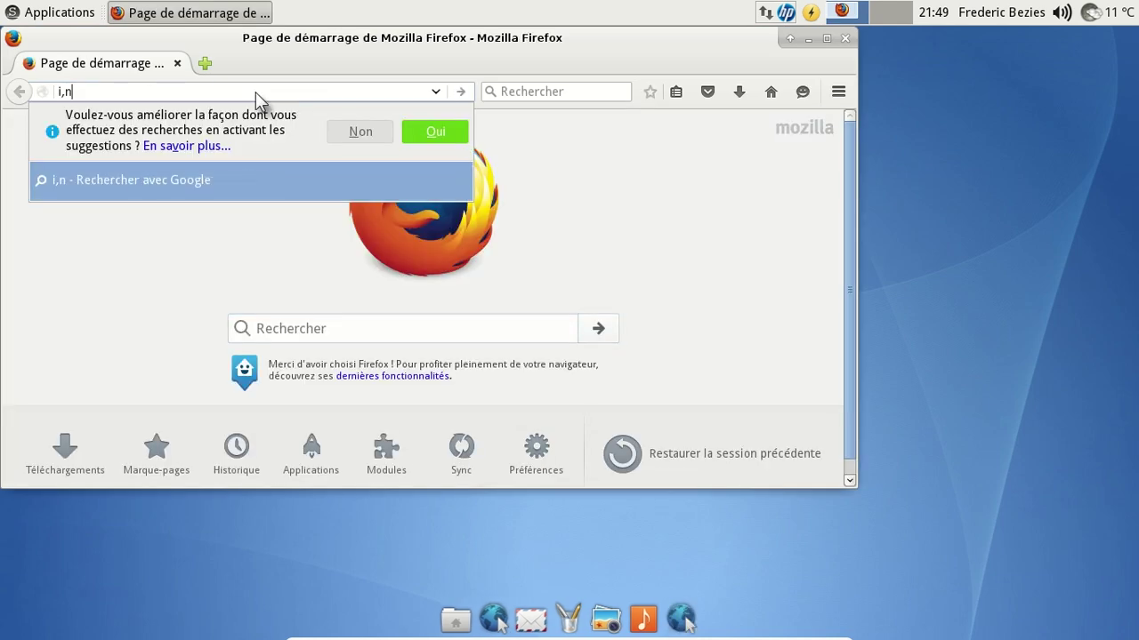
type("n")
key("Down")
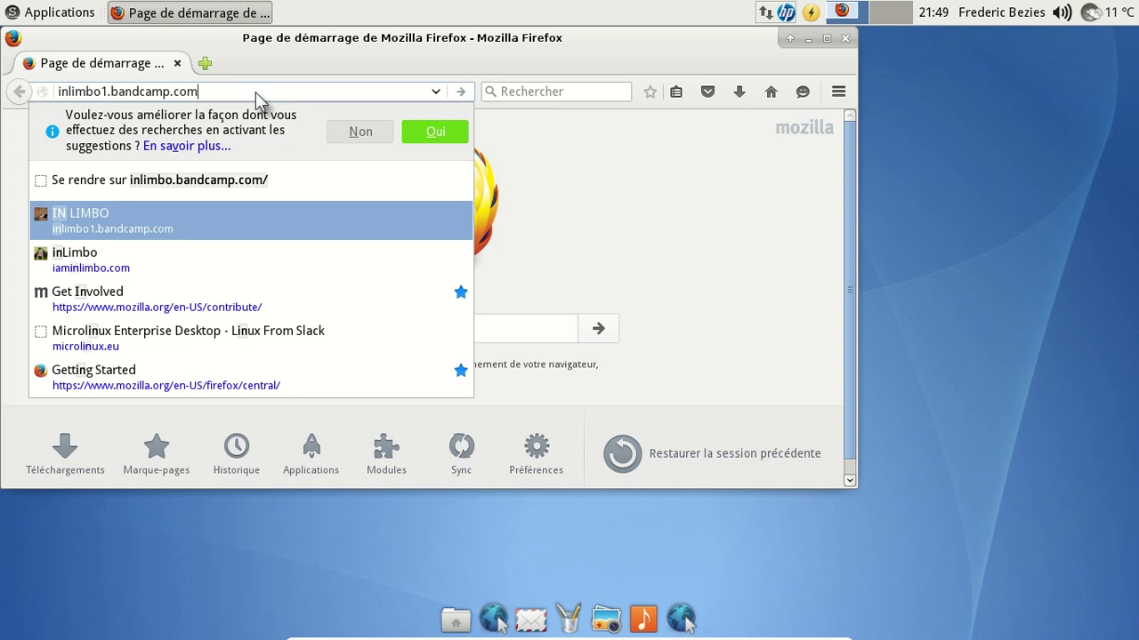
key("Return")
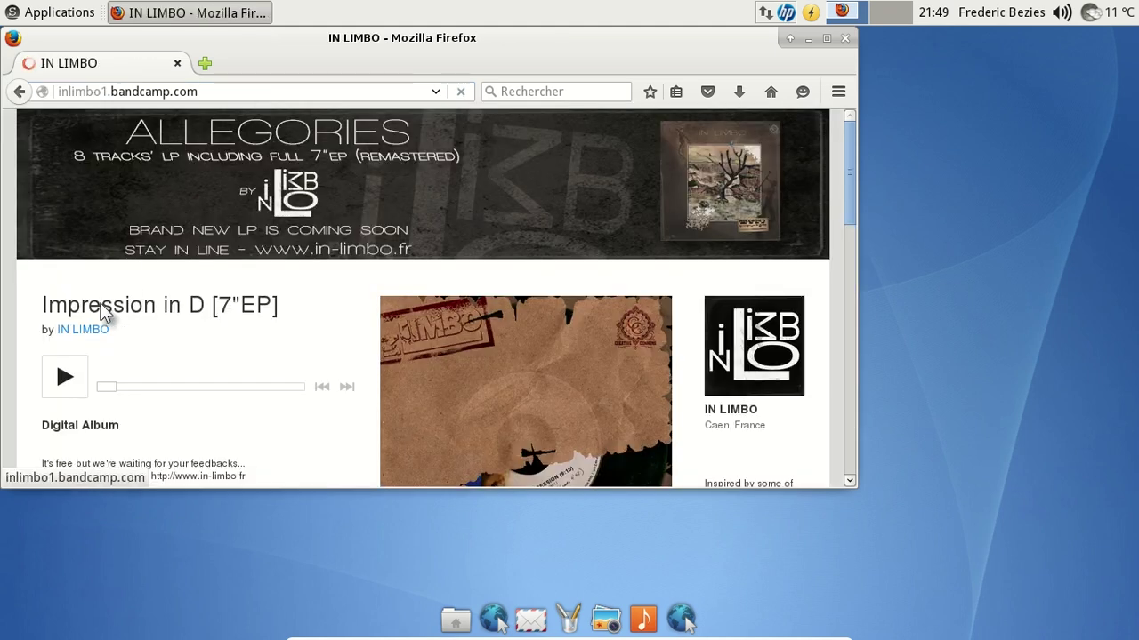
left_click(68, 379)
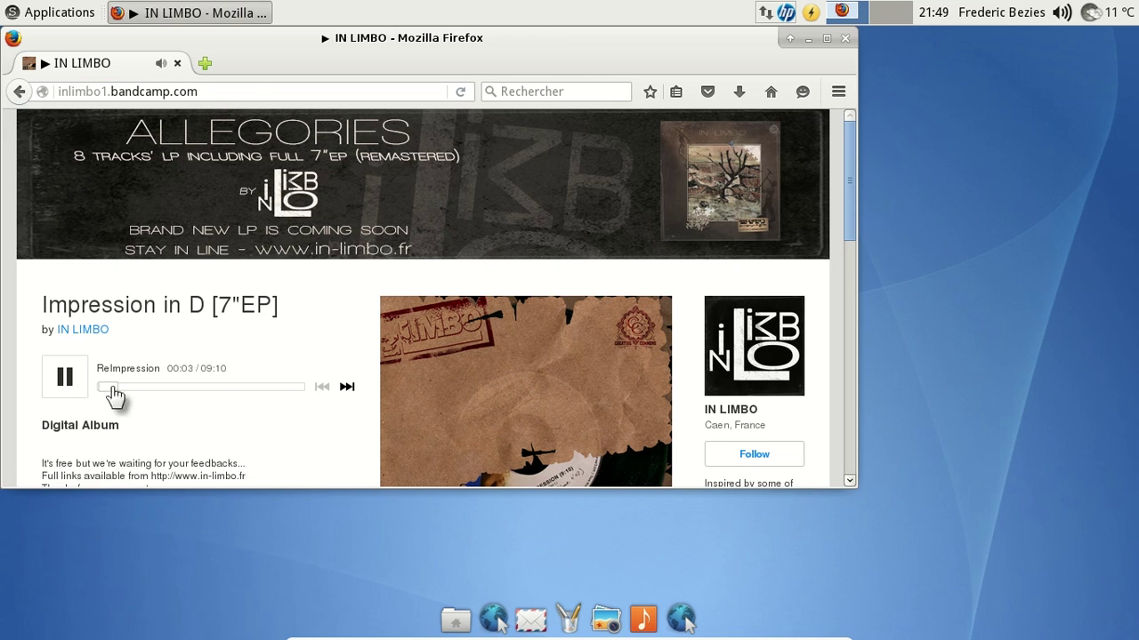
left_click_drag(109, 388, 171, 389)
Step: Load about:plugins in a new tab and check the state of Shockwave Flash at the end of the list
left_click(205, 64)
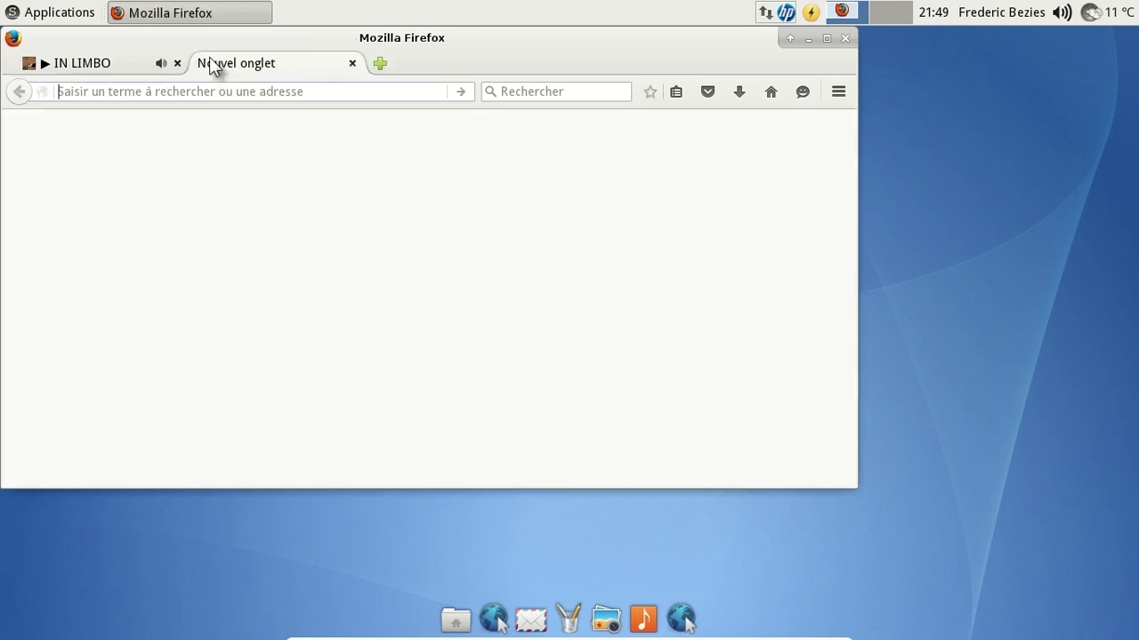
type("ab")
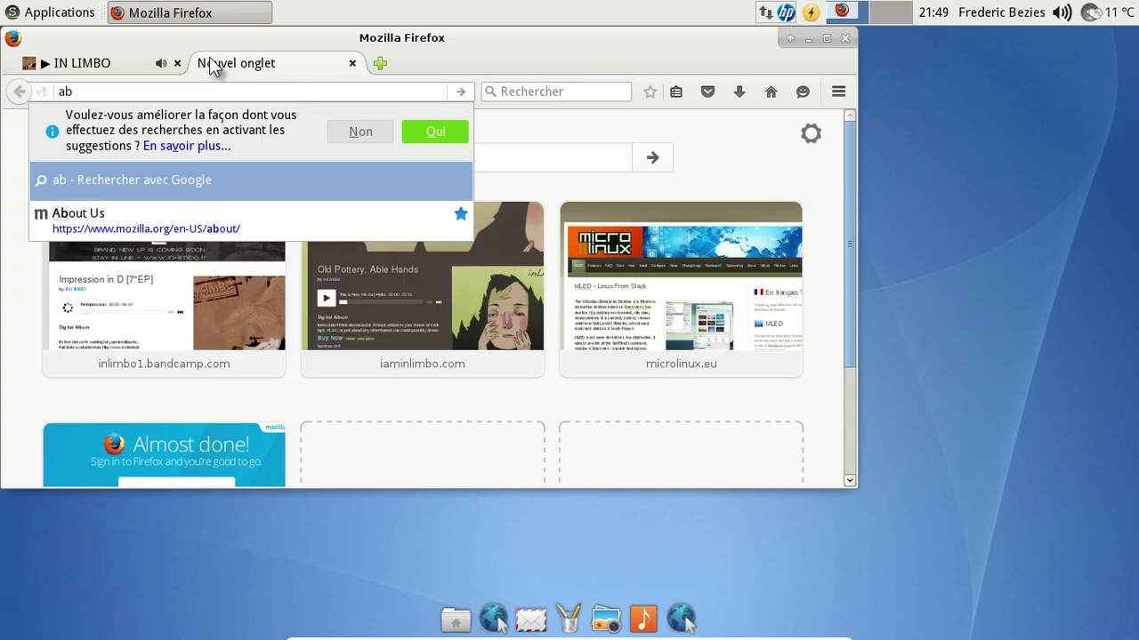
type("out:p")
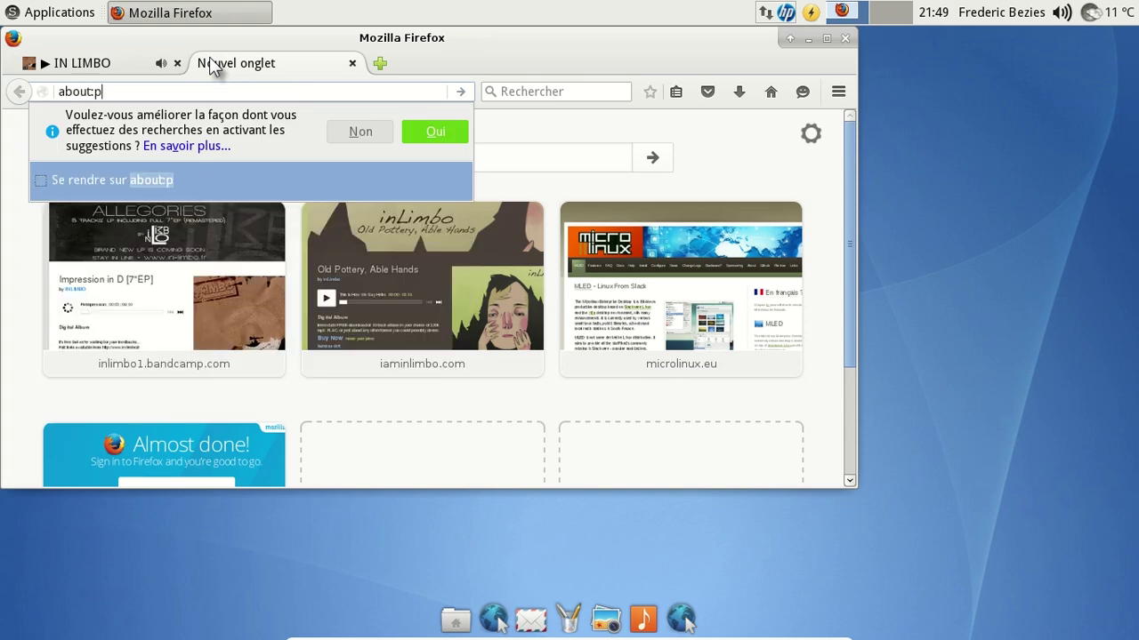
type("lugins")
key("Return")
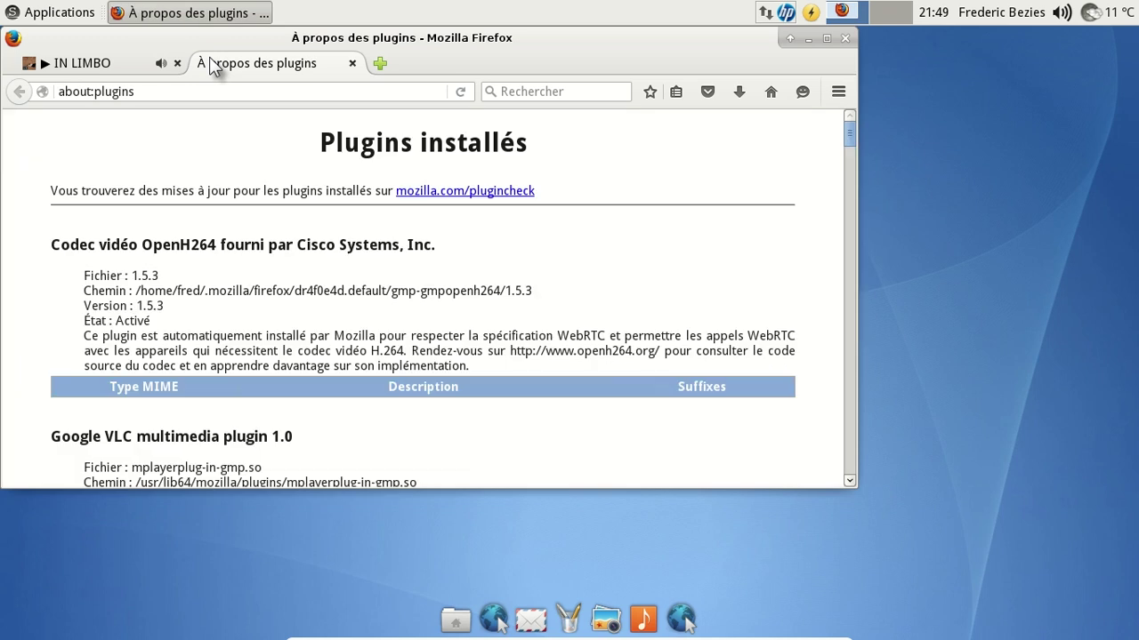
left_click_drag(850, 130, 842, 497)
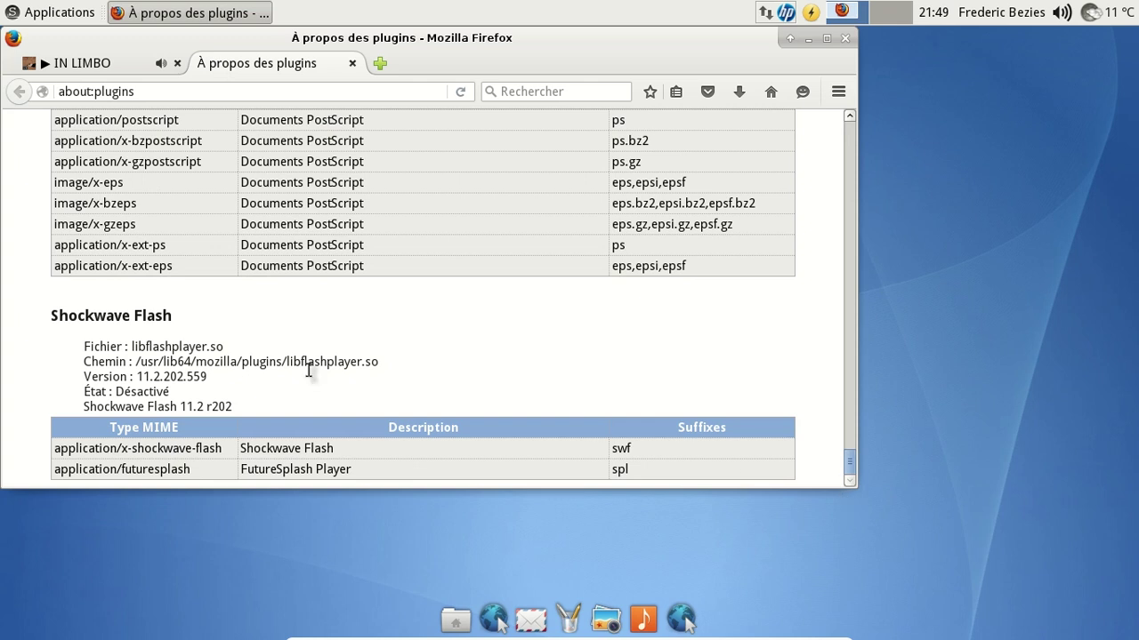
Step: Open an empty new tab and close the IN LIMBO and plugins tabs
left_click(175, 66)
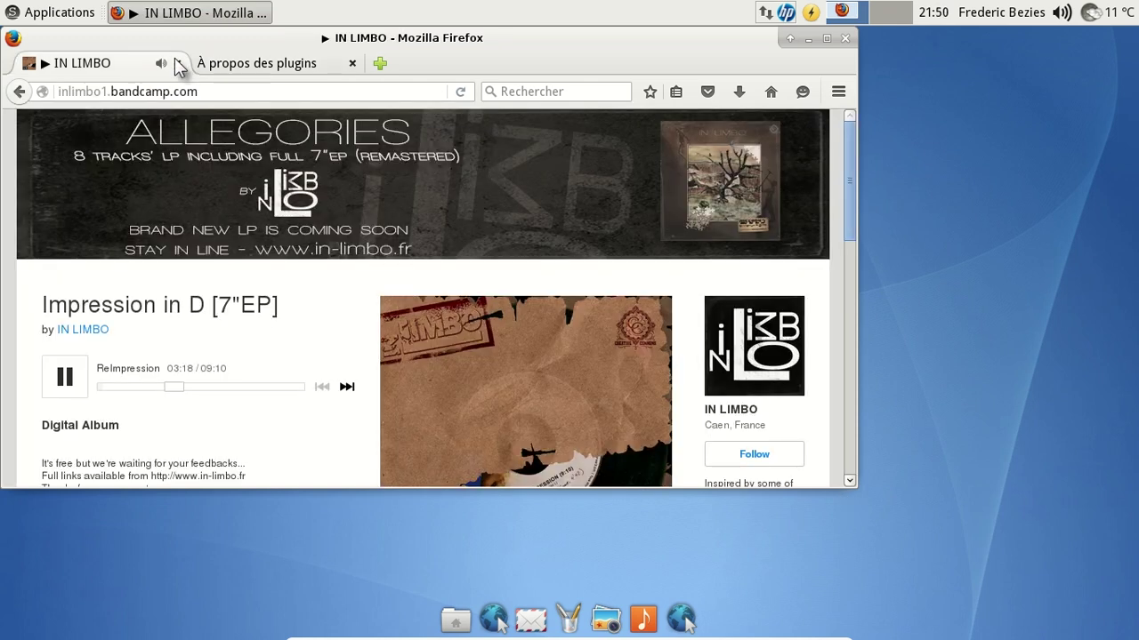
left_click(177, 64)
left_click(217, 63)
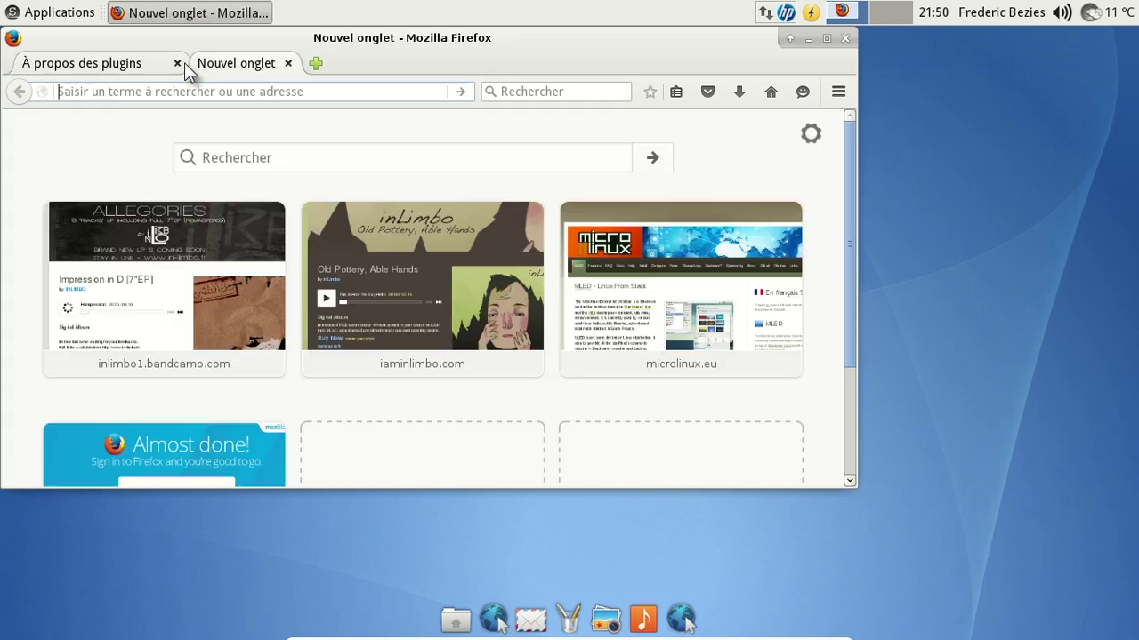
left_click(178, 65)
Step: Load youtube.com and play the home page video "25 SITES WEB BIZARRES"
type("yo")
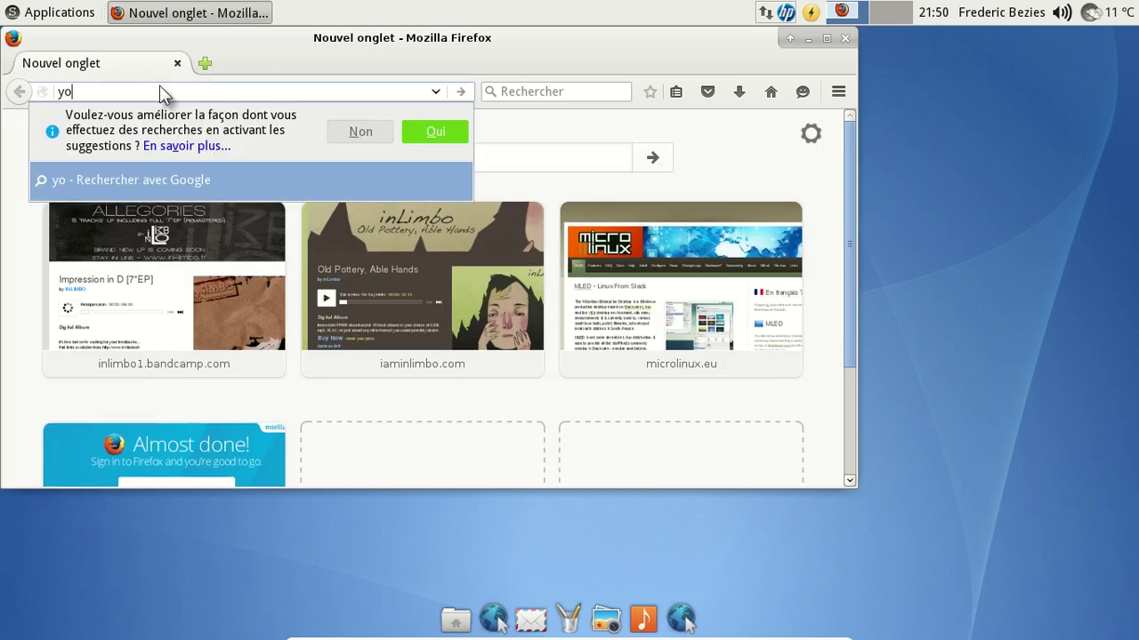
type("utube.com")
key("Return")
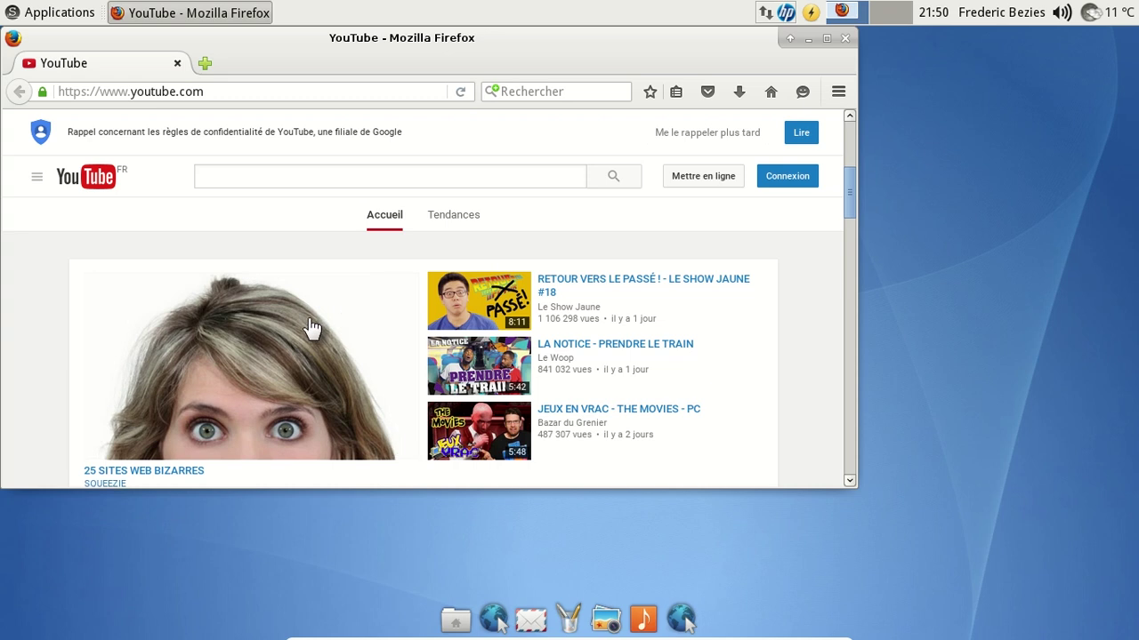
left_click(311, 327)
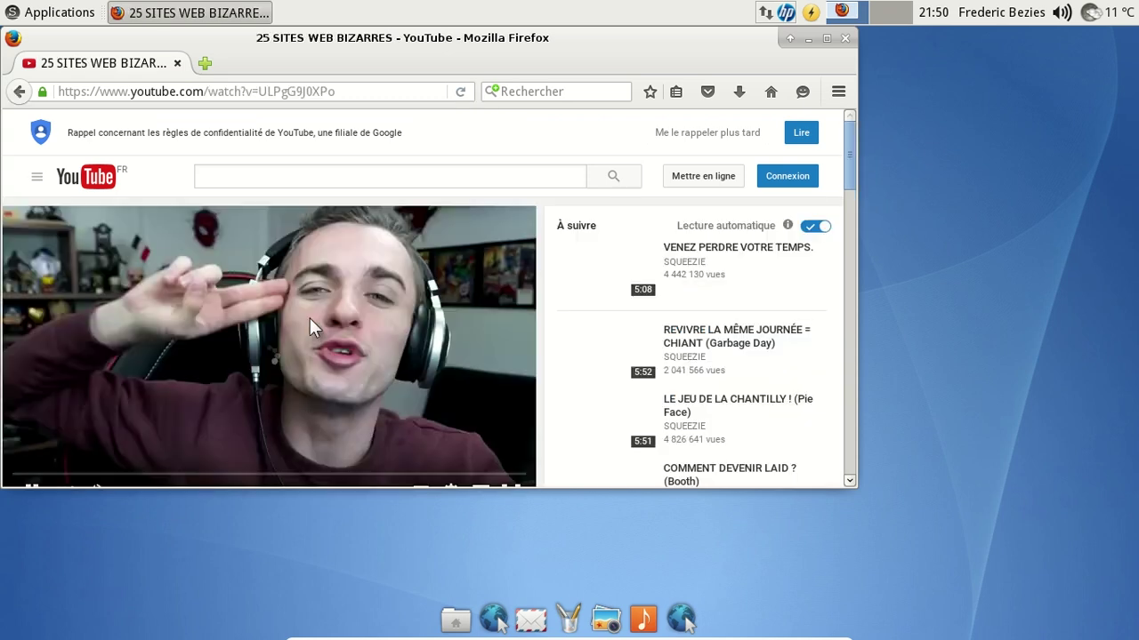
left_click(114, 458)
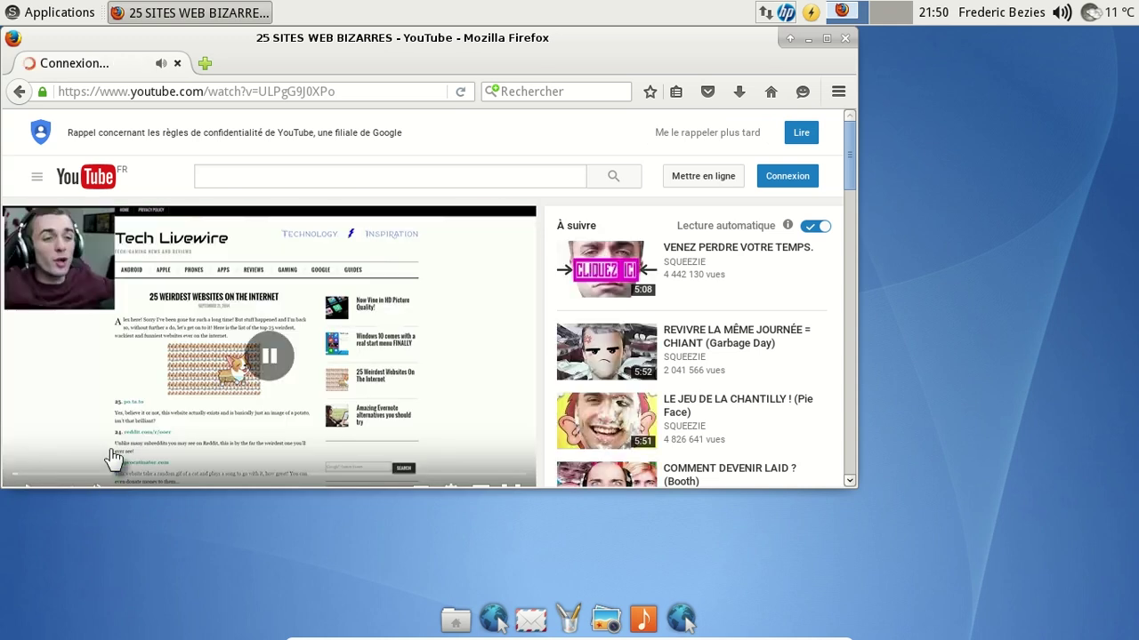
Step: Close the YouTube video's tab, load dailymotion.com and browse its home page videos
left_click(178, 64)
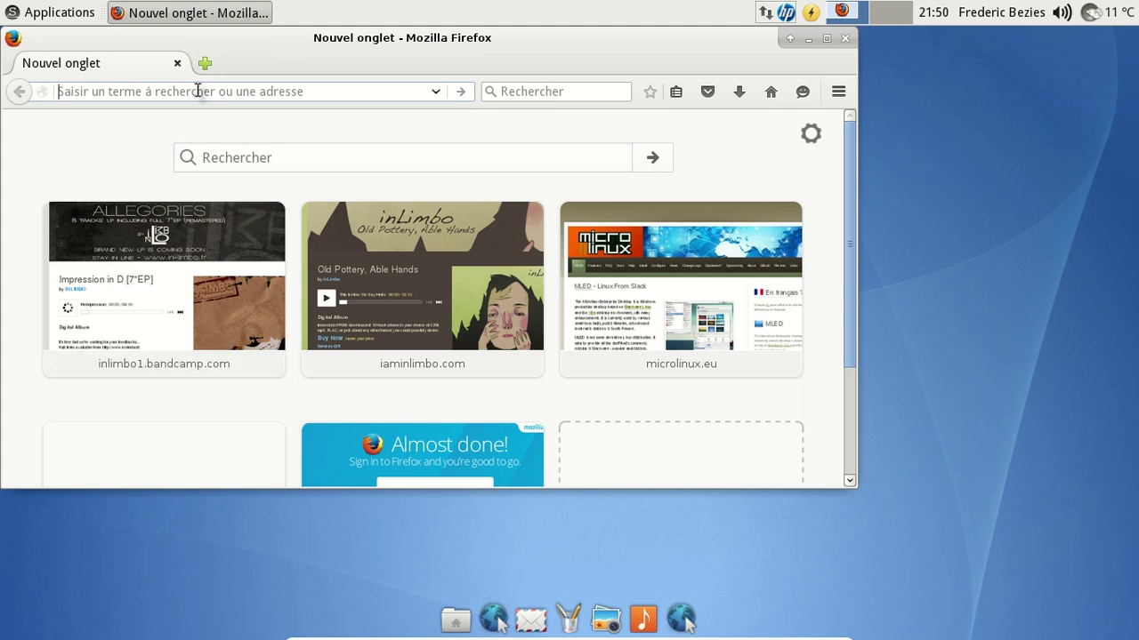
type("dailyn")
key("BackSpace")
type("motion.com")
key("Return")
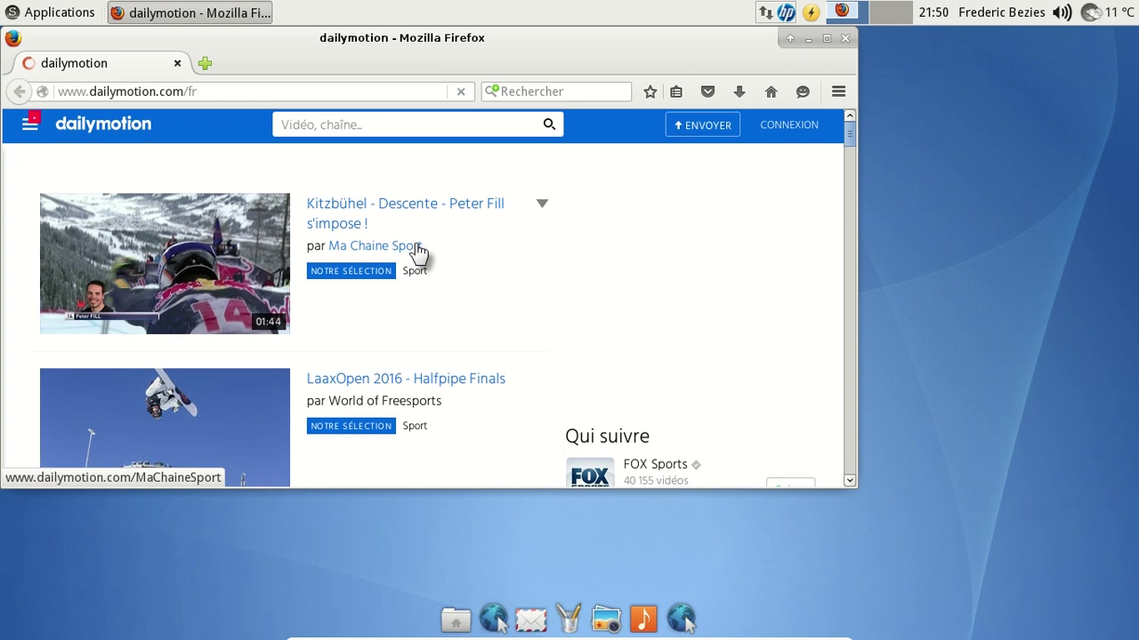
scroll(481, 346, "down", 3)
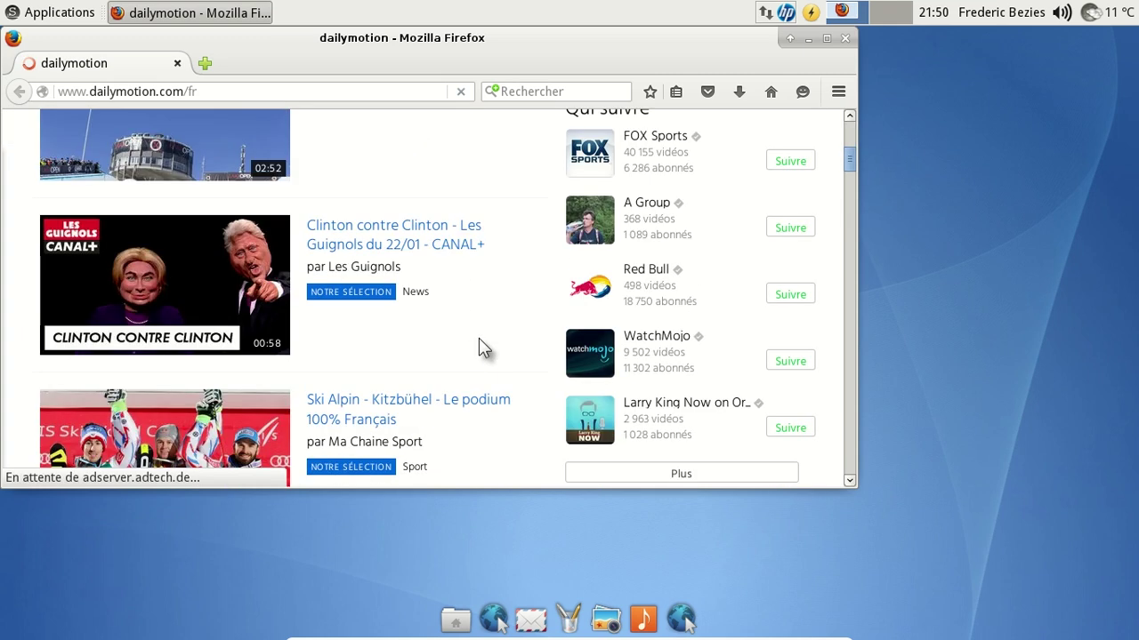
Step: Play the Dailymotion video "Clinton contre Clinton - Les Guignols du 22/01 - CANAL+", then close the browser
left_click(194, 281)
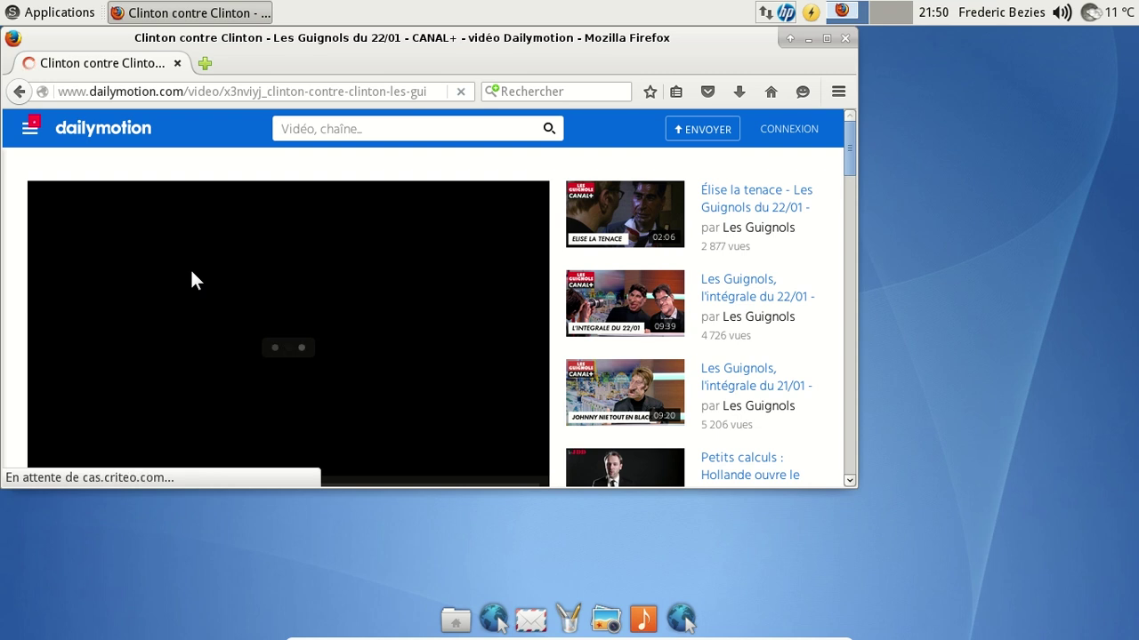
scroll(190, 268, "down", 1)
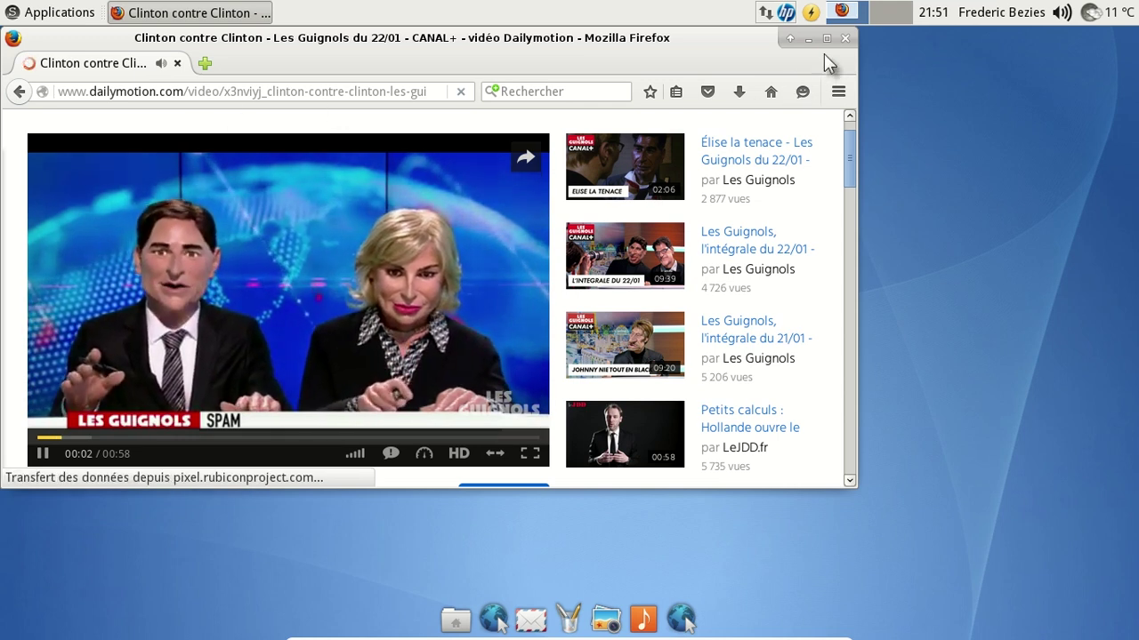
left_click(844, 39)
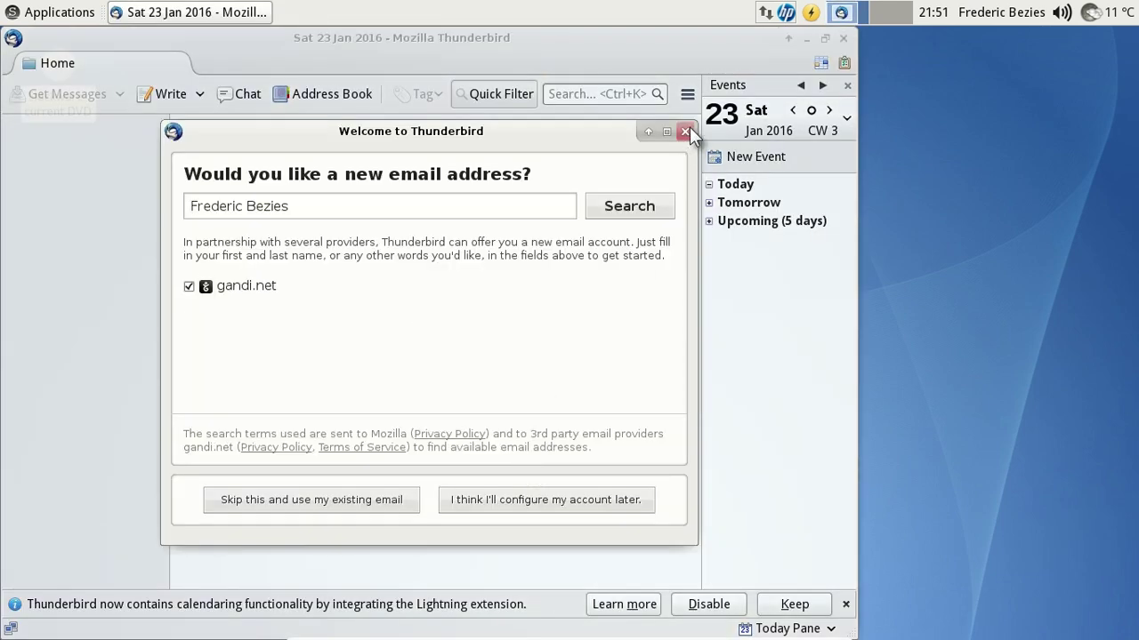
Step: Dismiss Thunderbird's new email address offer, enable the Français Language Pack add-on and close Thunderbird
left_click(685, 130)
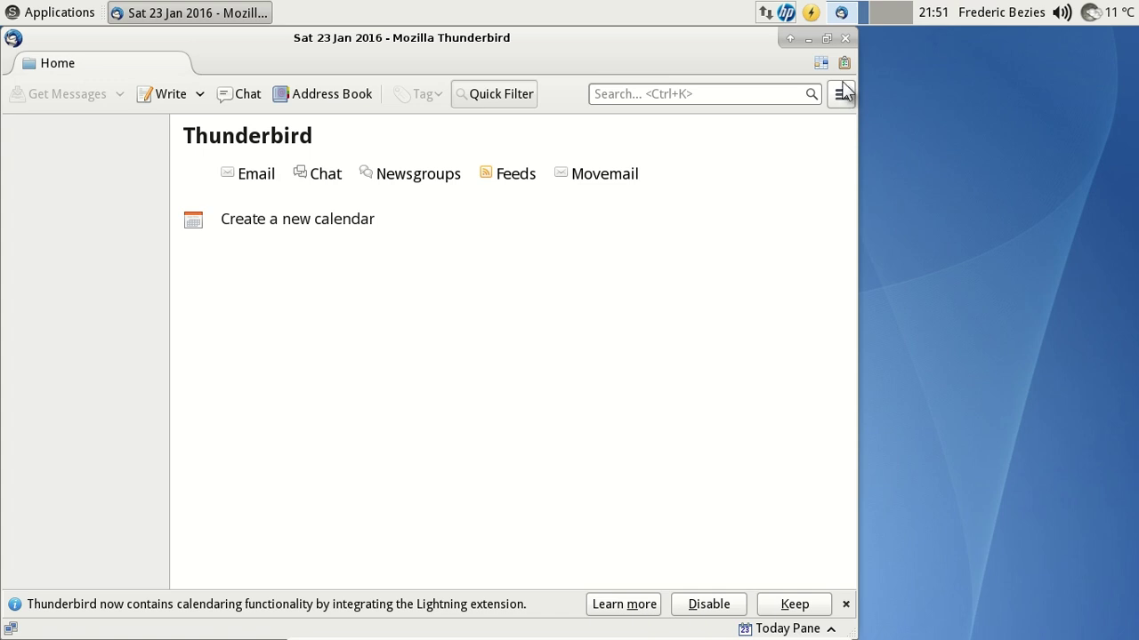
left_click(842, 93)
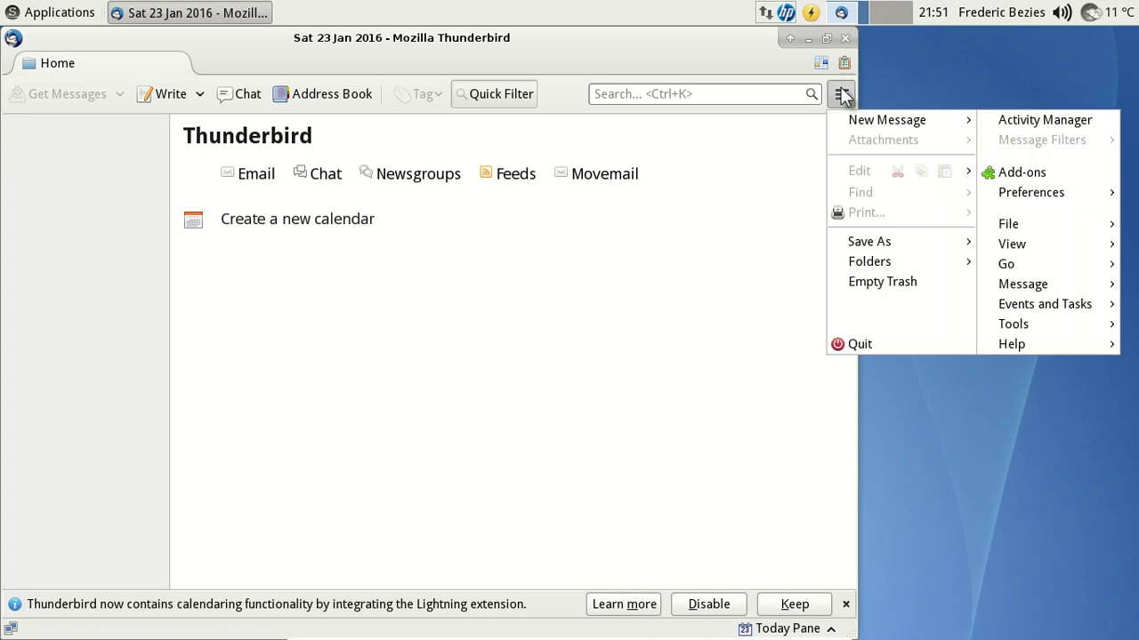
left_click(1023, 176)
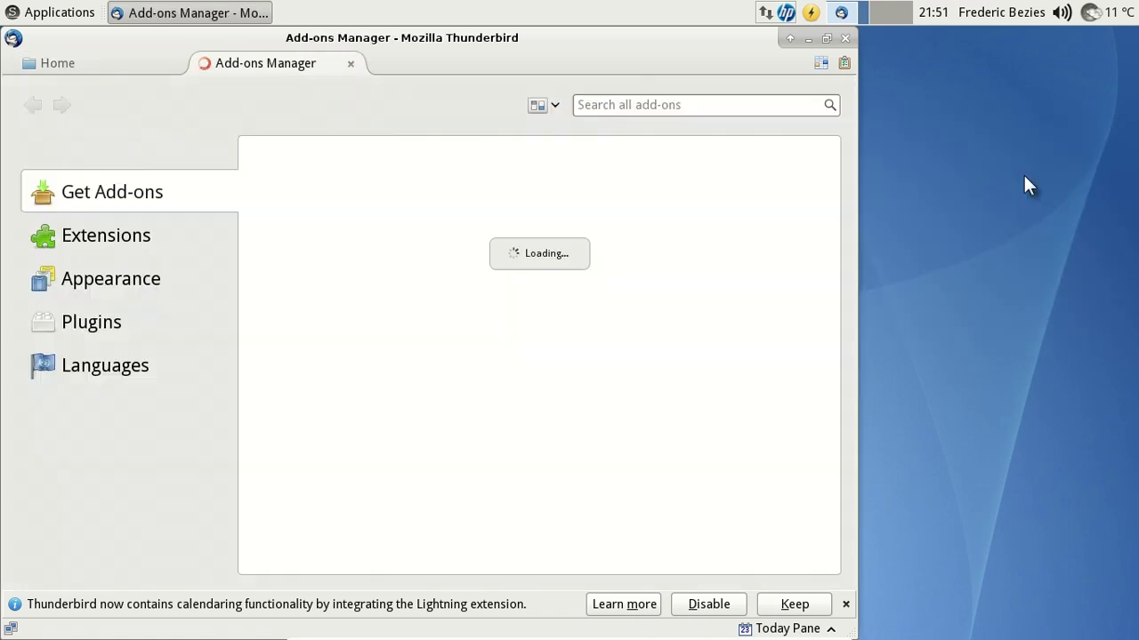
left_click(187, 363)
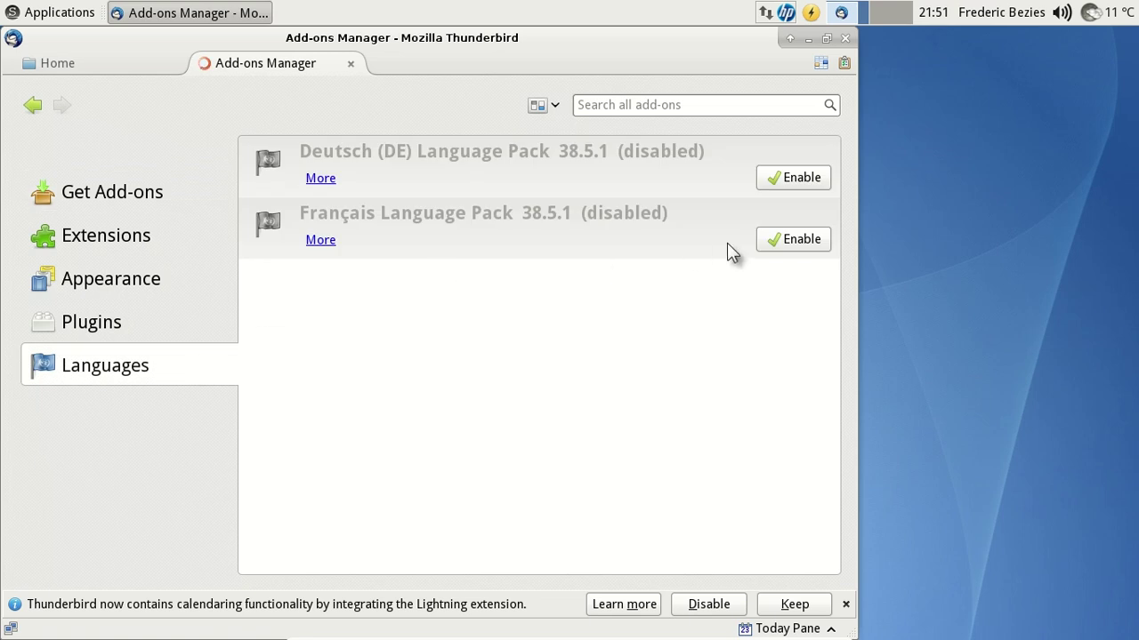
left_click(800, 240)
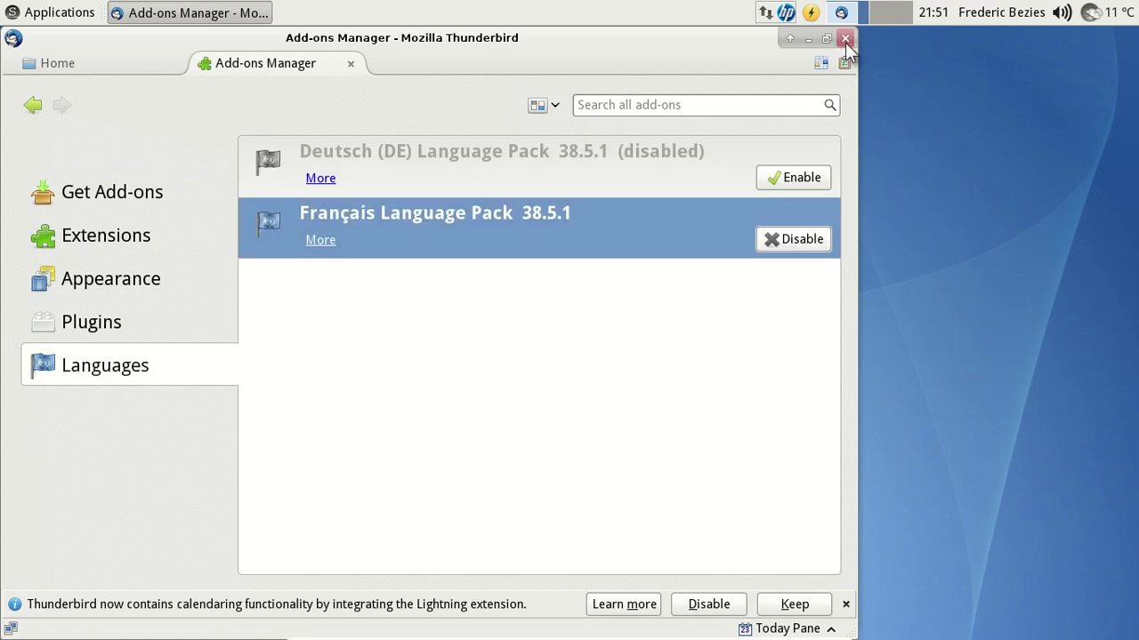
left_click(845, 40)
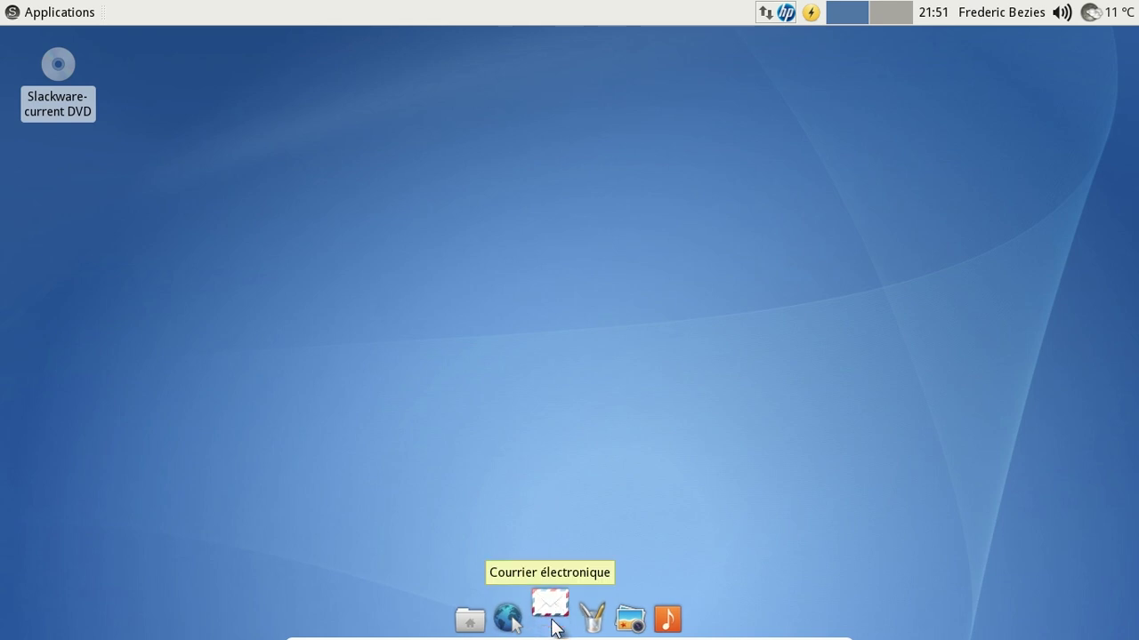
Step: Relaunch Thunderbird, dismiss its French welcome dialog and close the add-ons manager tab
left_click(508, 618)
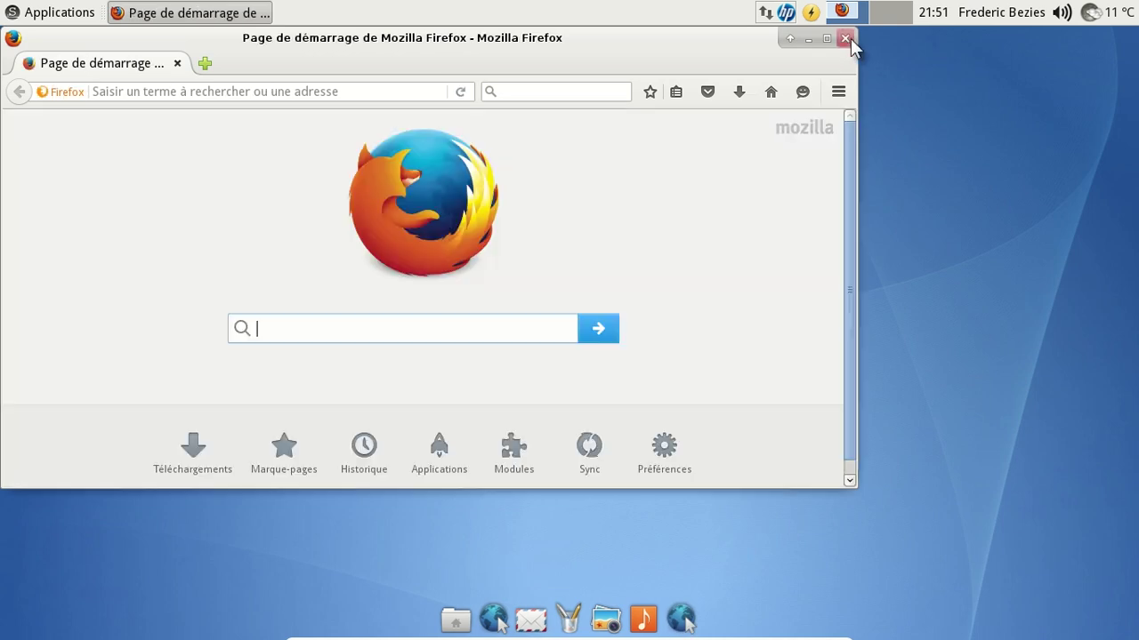
left_click(846, 38)
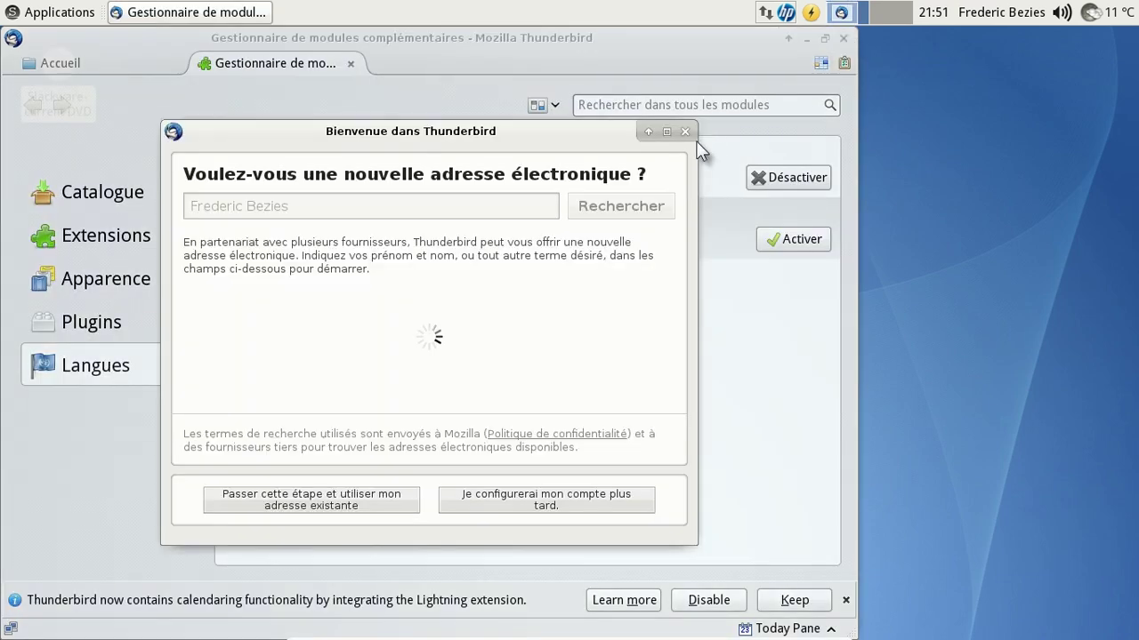
left_click(682, 127)
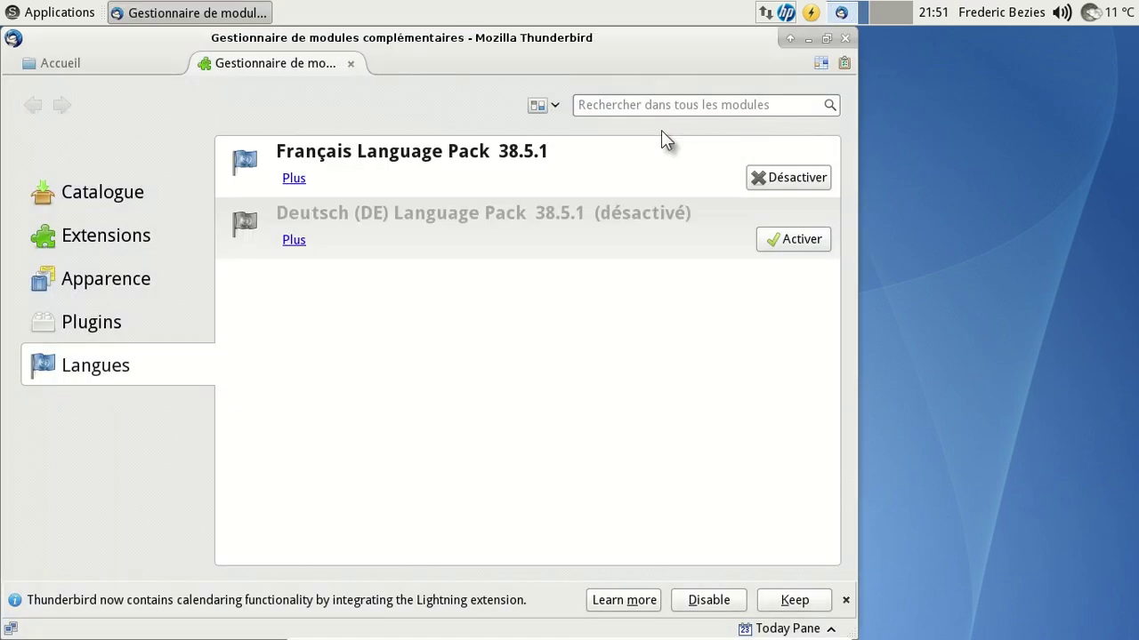
left_click(351, 63)
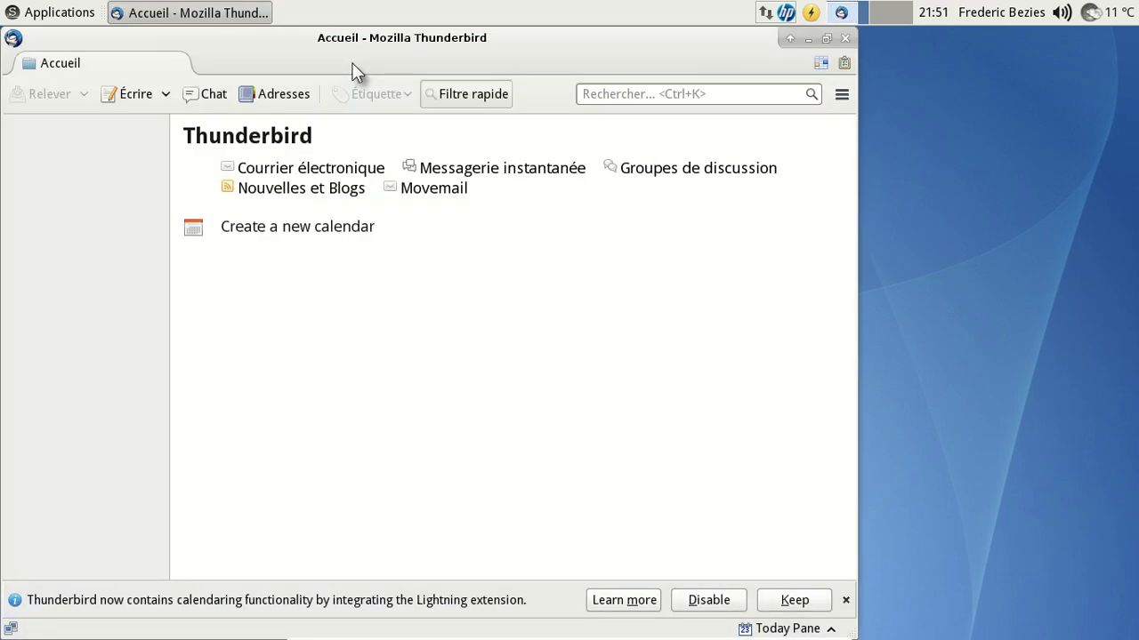
left_click(819, 64)
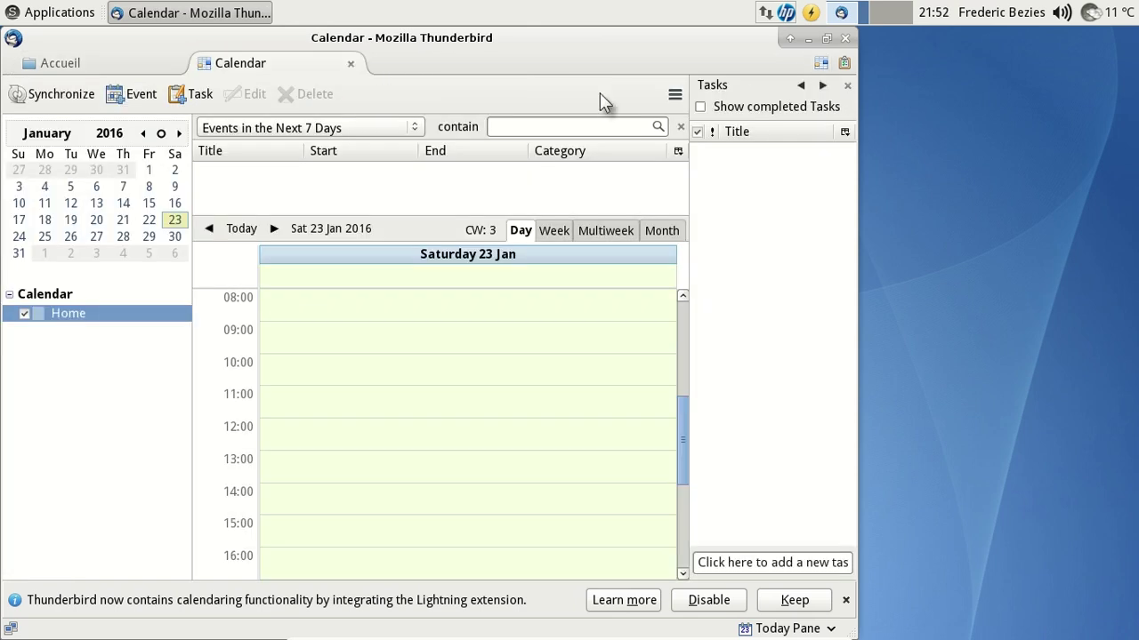
left_click(353, 63)
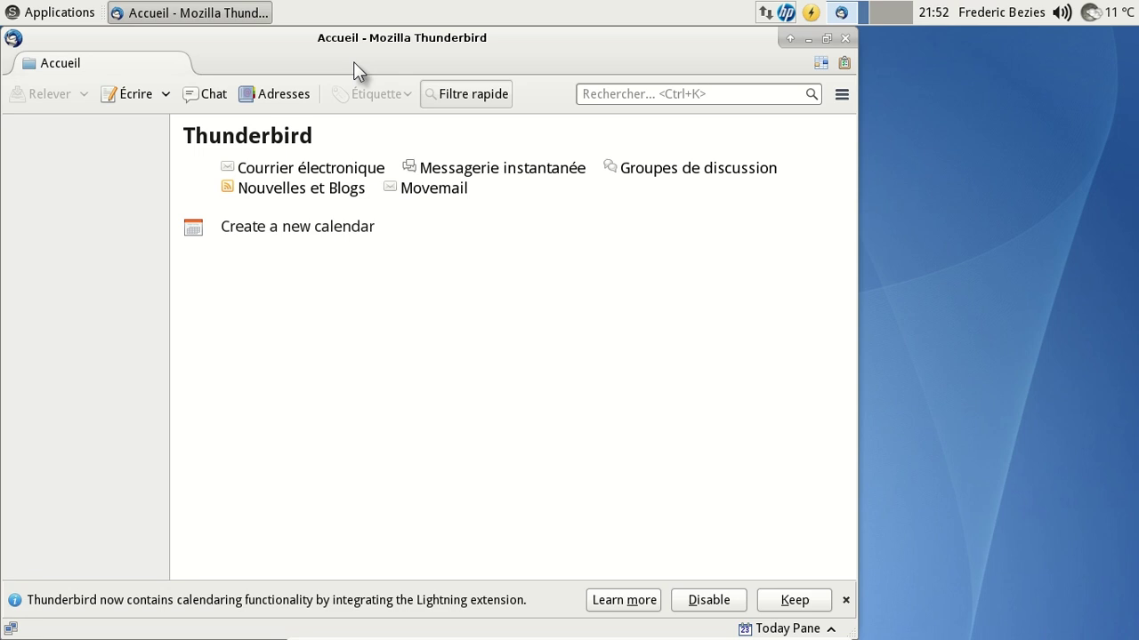
left_click(844, 40)
Step: Review the installed applications in the Internet, Multimédia, Bureautique and Éducation categories
left_click(78, 14)
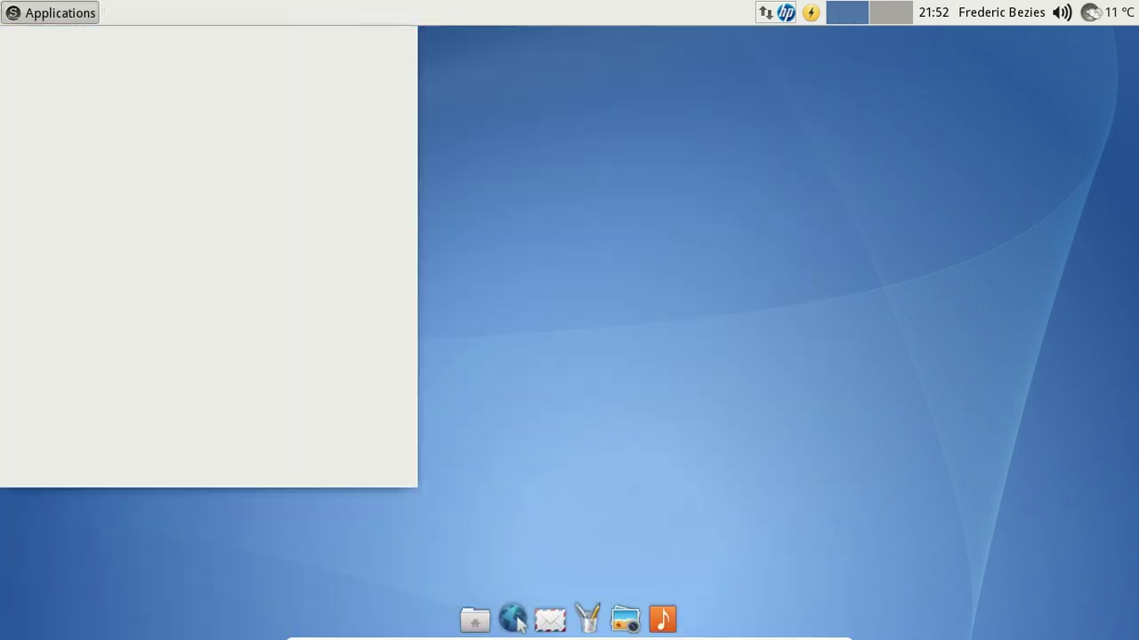
left_click(289, 256)
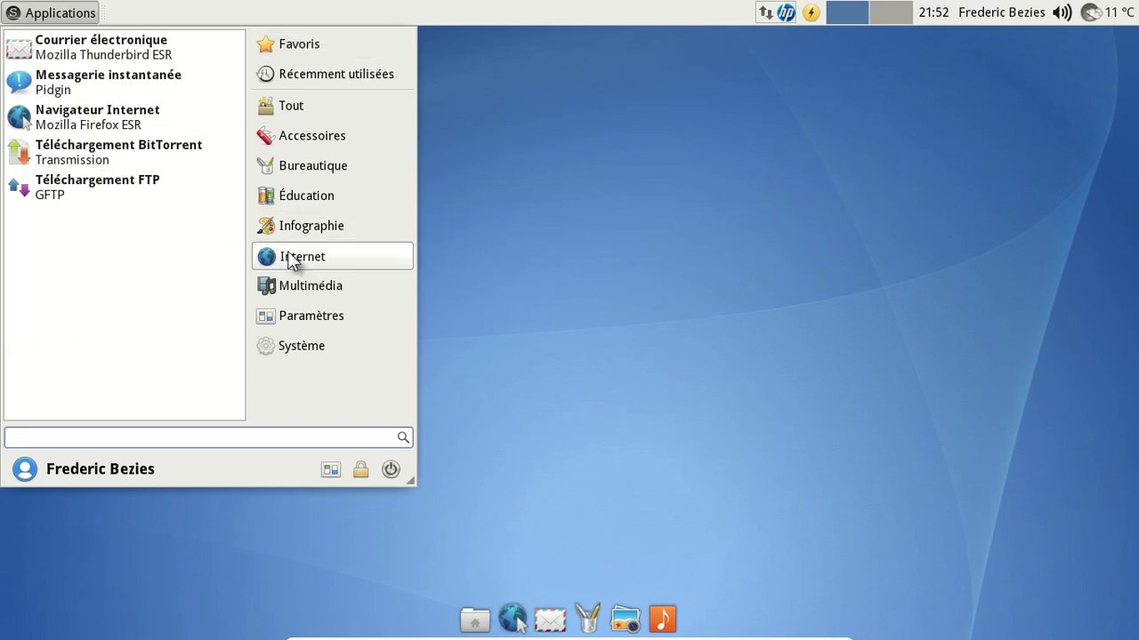
left_click(294, 287)
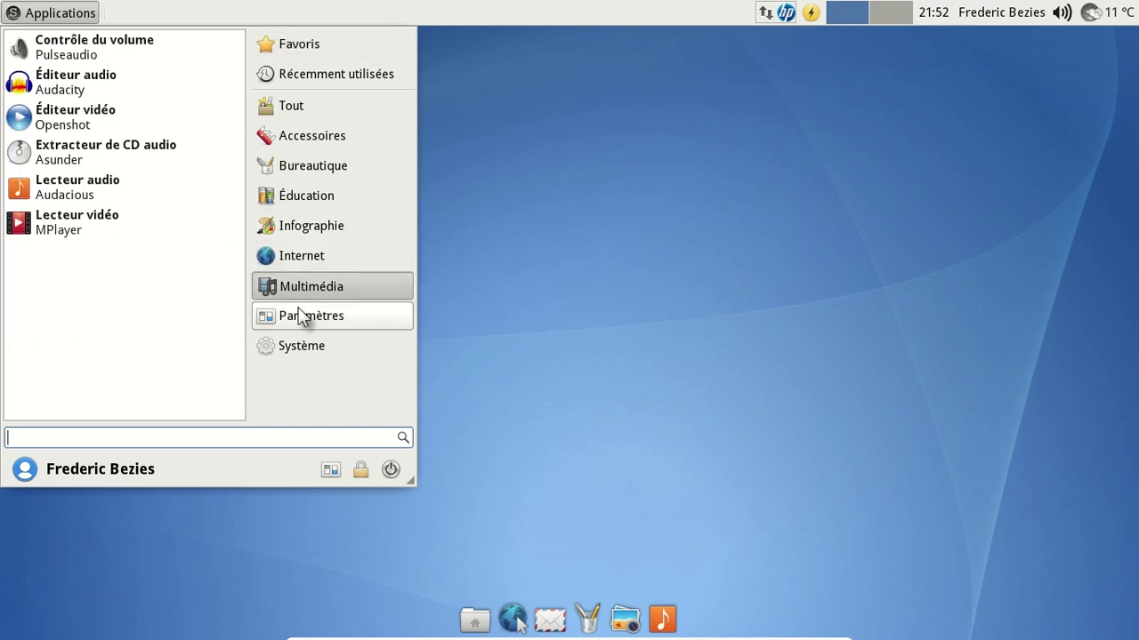
left_click(300, 316)
left_click(292, 175)
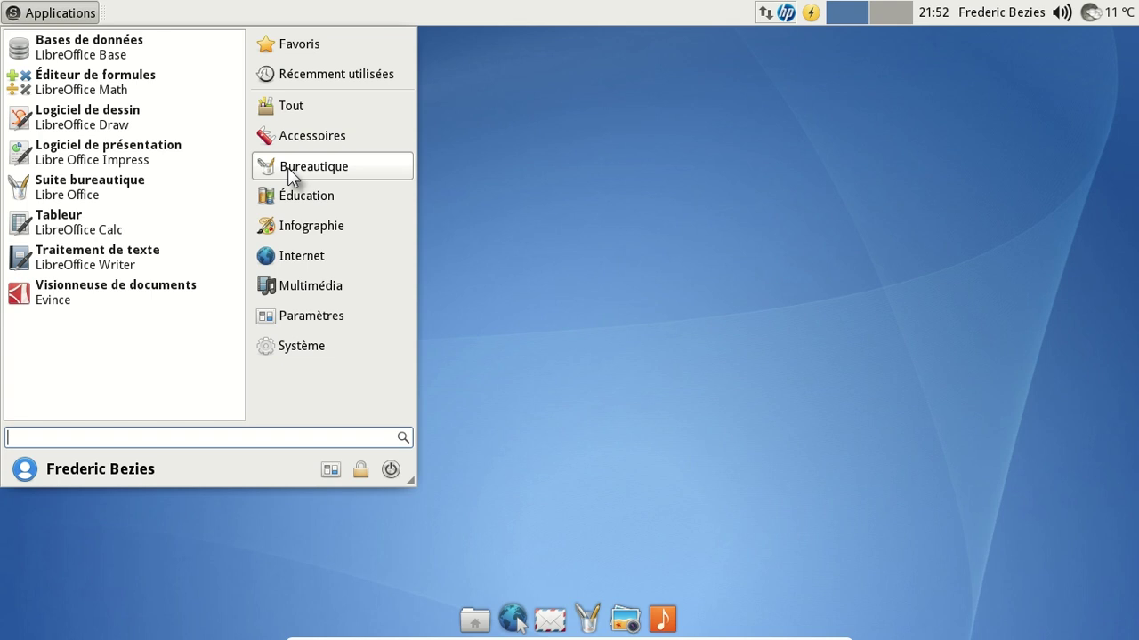
left_click(290, 197)
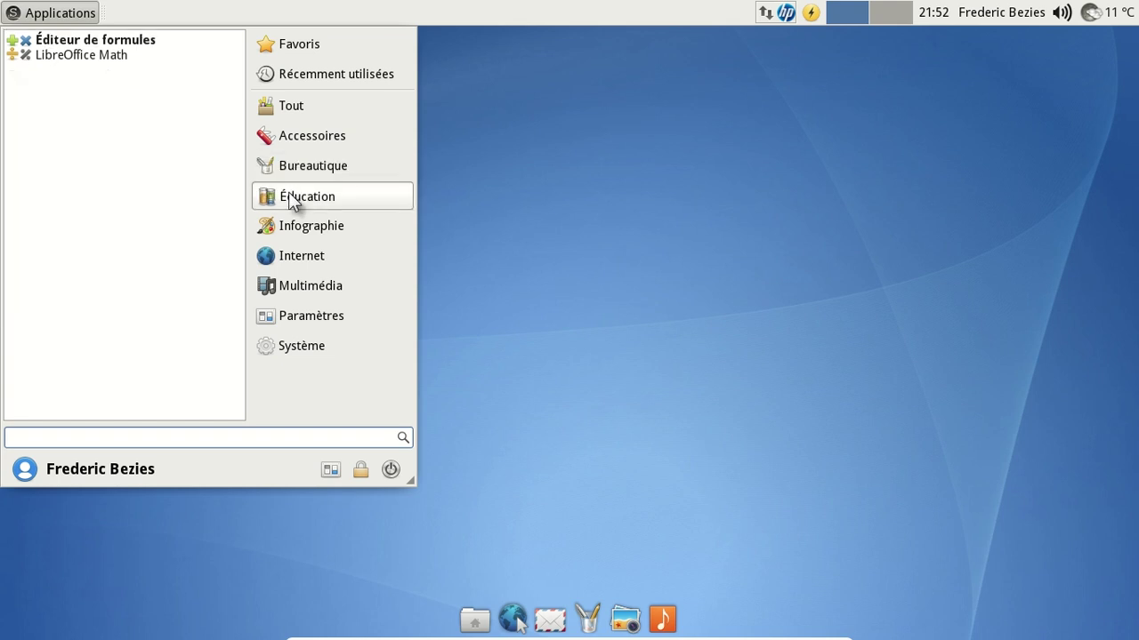
Step: Try to launch the XSane image acquisition program from the Infographie category
left_click(294, 219)
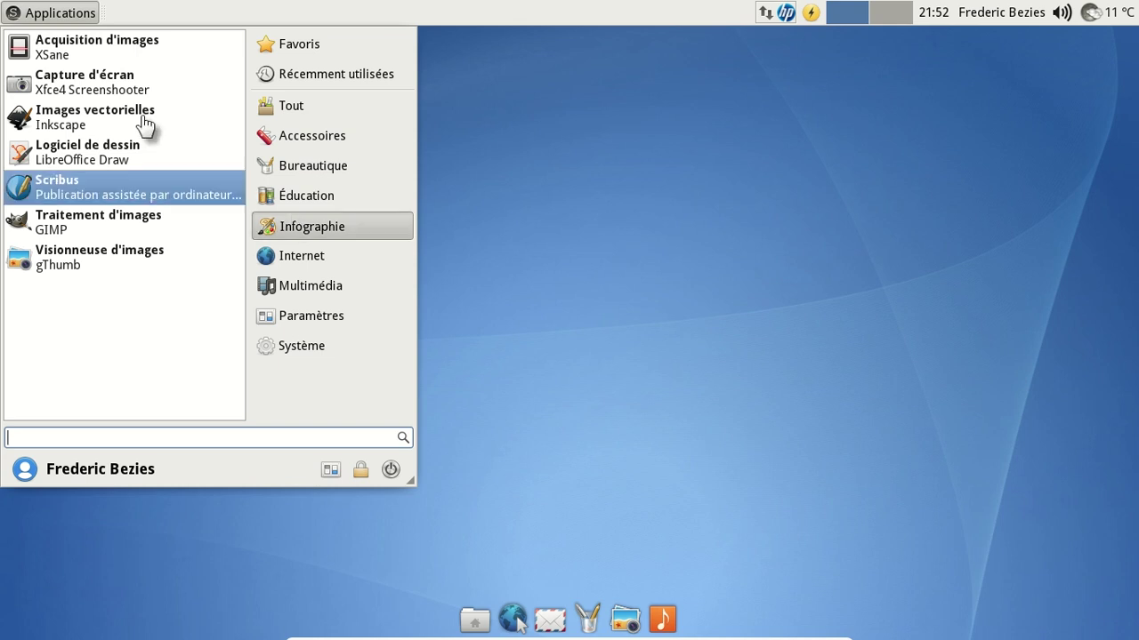
left_click(100, 54)
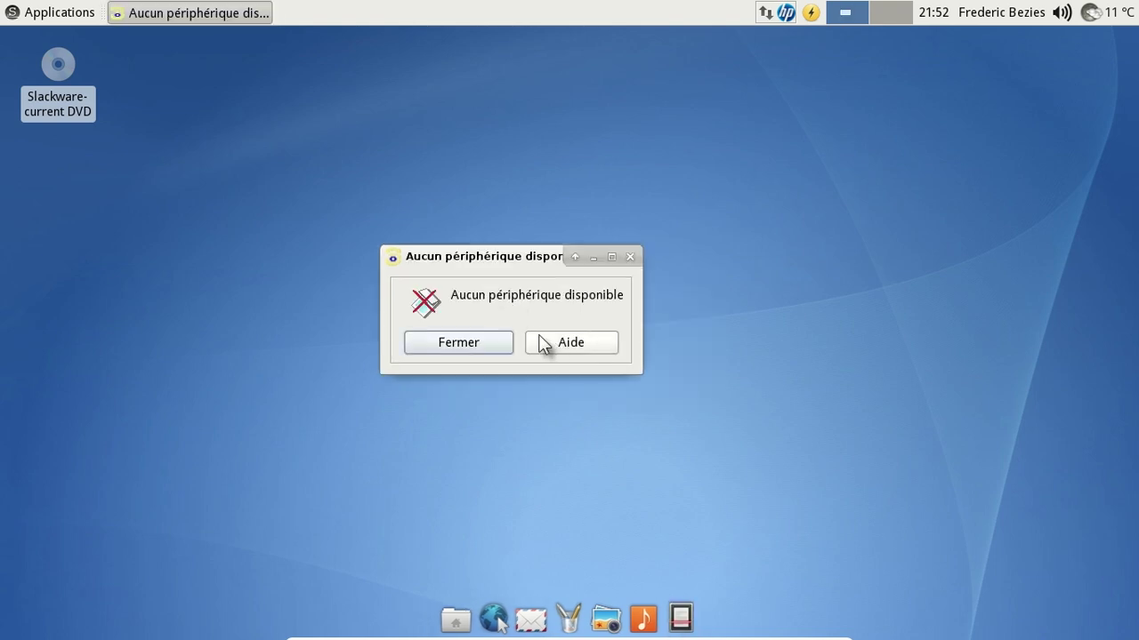
left_click(456, 341)
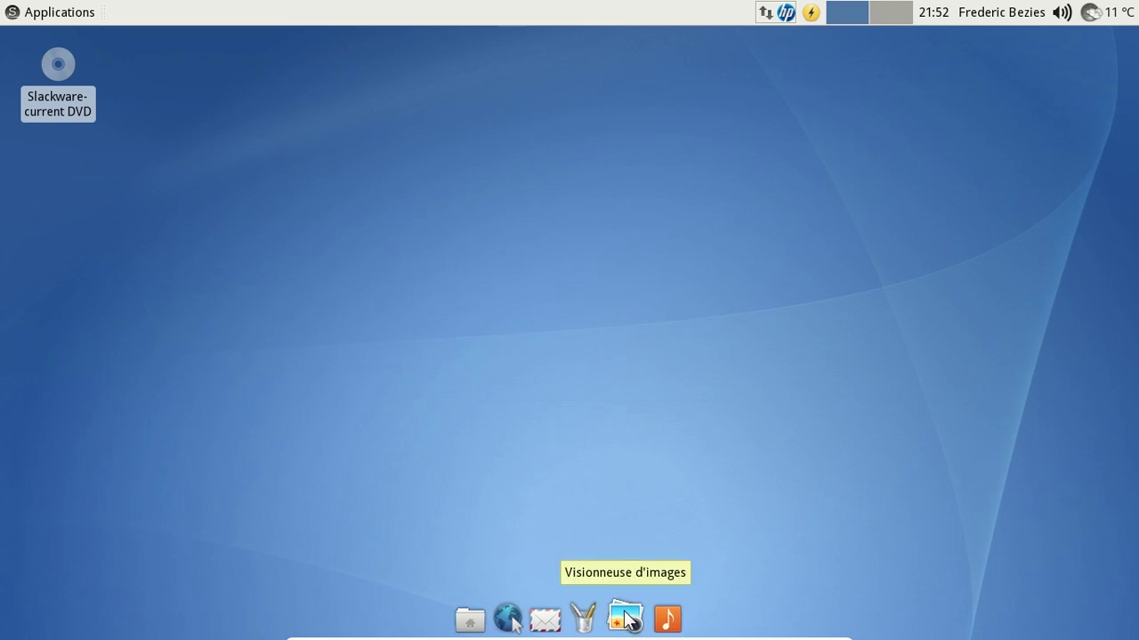
Step: Open the gThumb image viewer, check its version information and close it
left_click(625, 620)
left_click(276, 66)
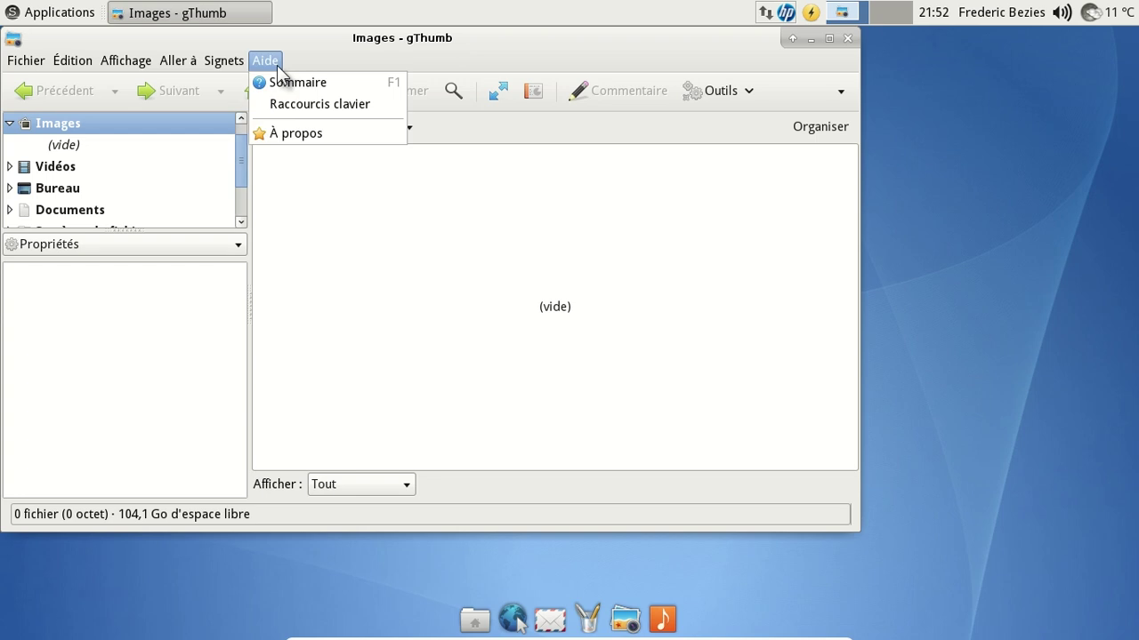
left_click(298, 131)
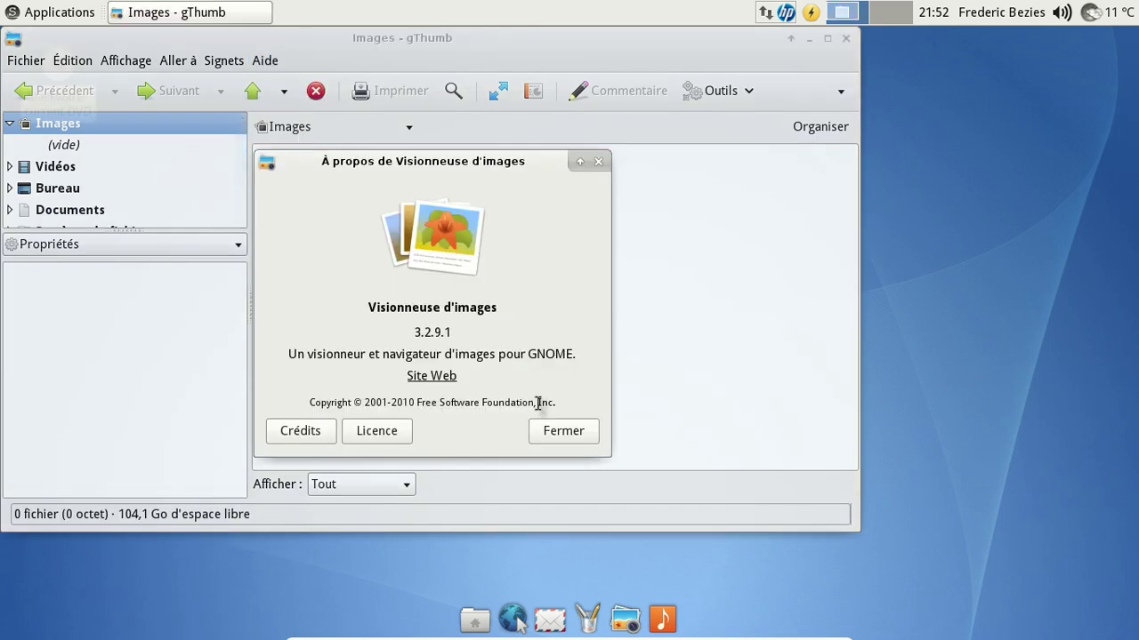
left_click(561, 431)
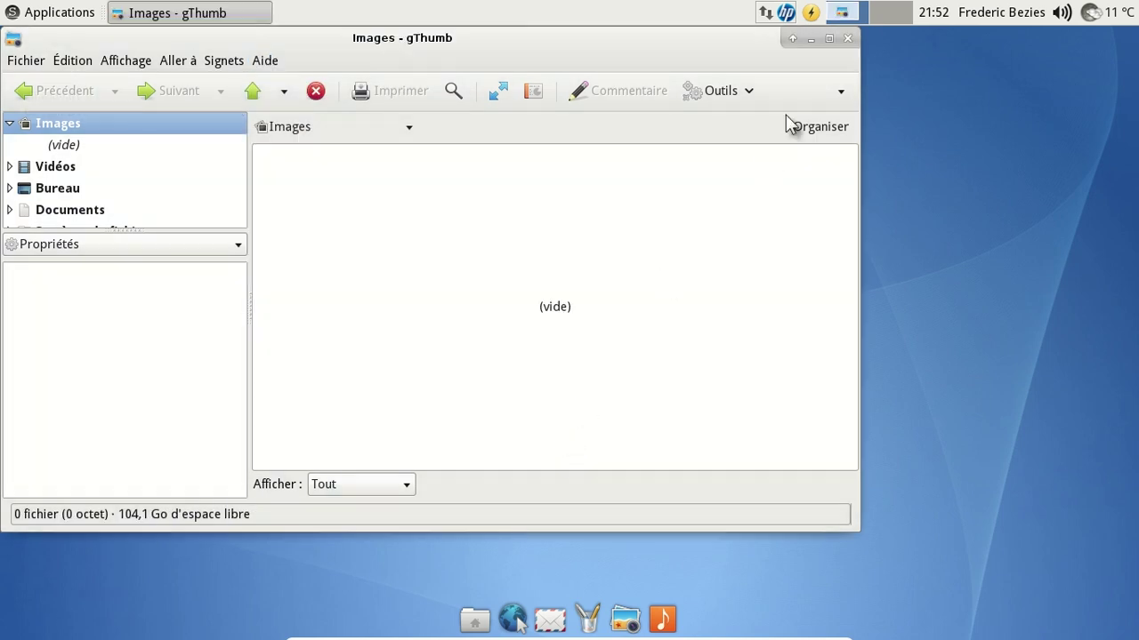
left_click(846, 41)
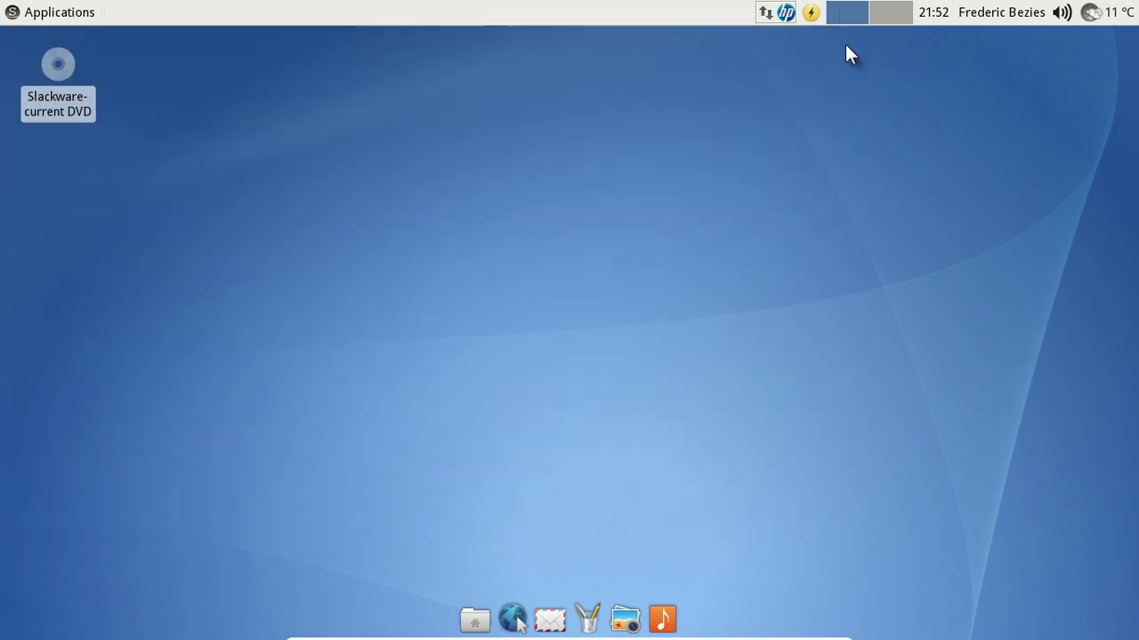
Step: Launch the Transmission BitTorrent client from the Internet category, agree to its file-sharing notice and quit it
left_click(84, 16)
left_click(324, 169)
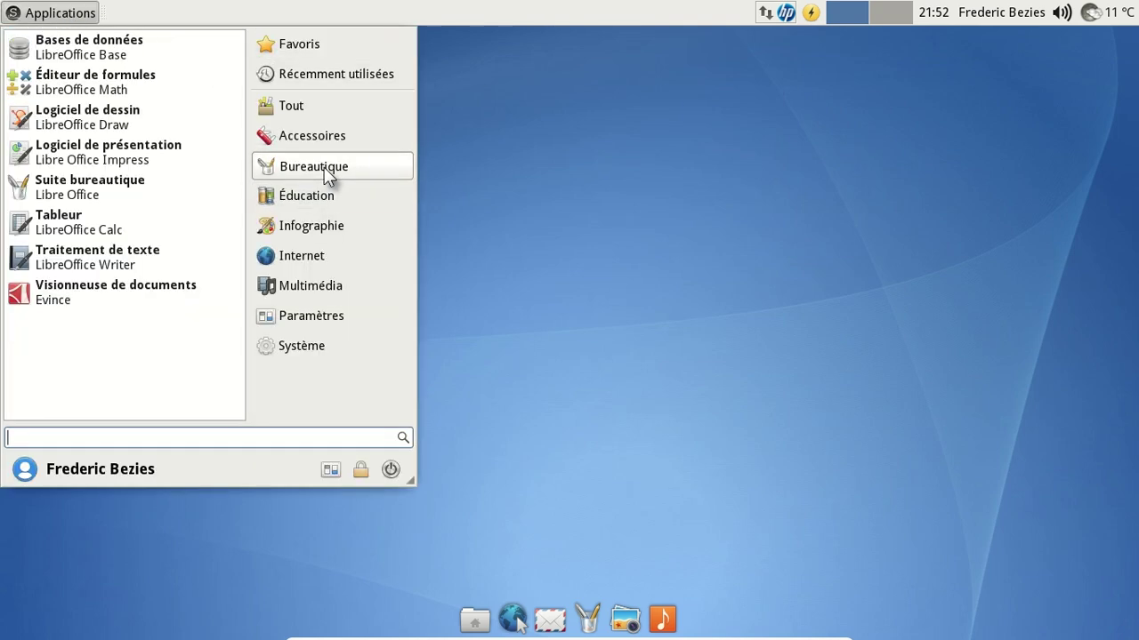
mouse_move(313, 203)
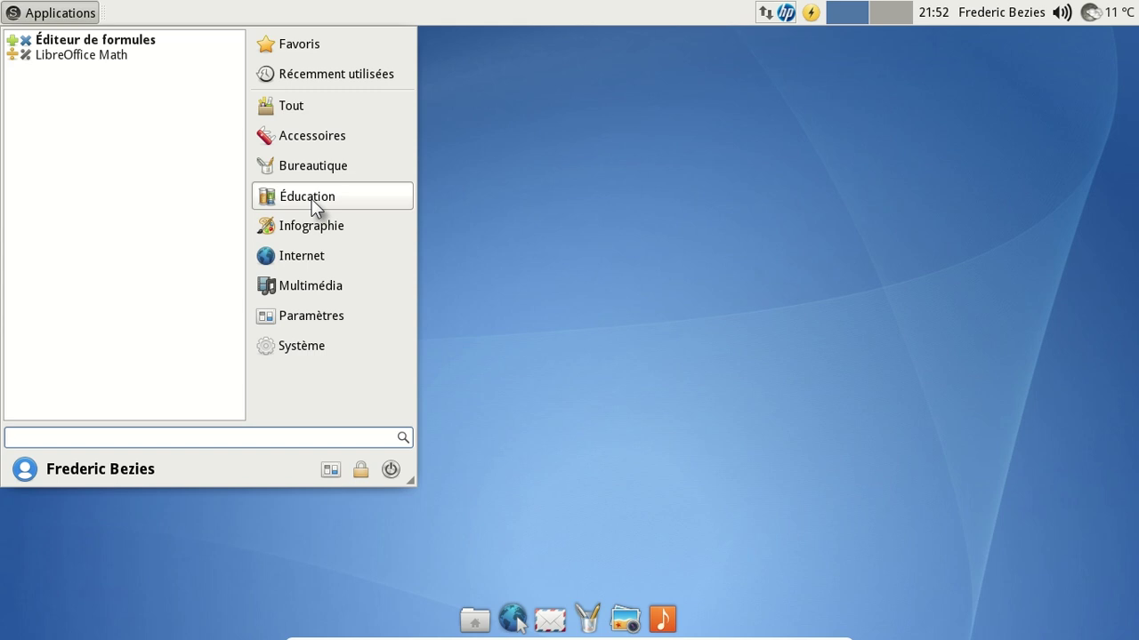
mouse_move(312, 228)
mouse_move(300, 253)
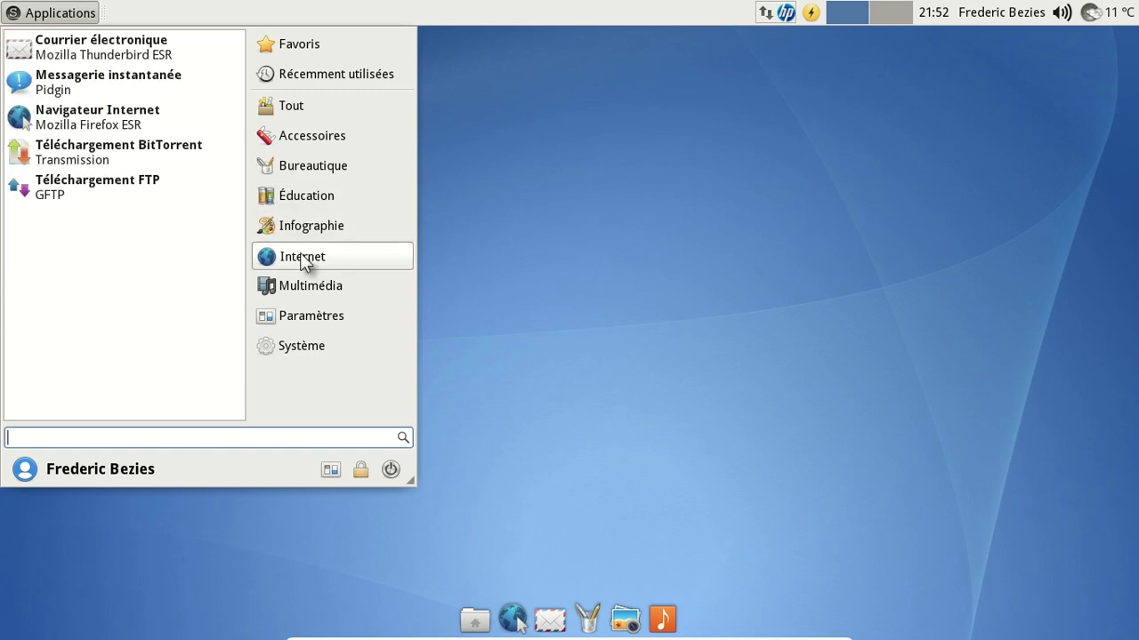
left_click(101, 150)
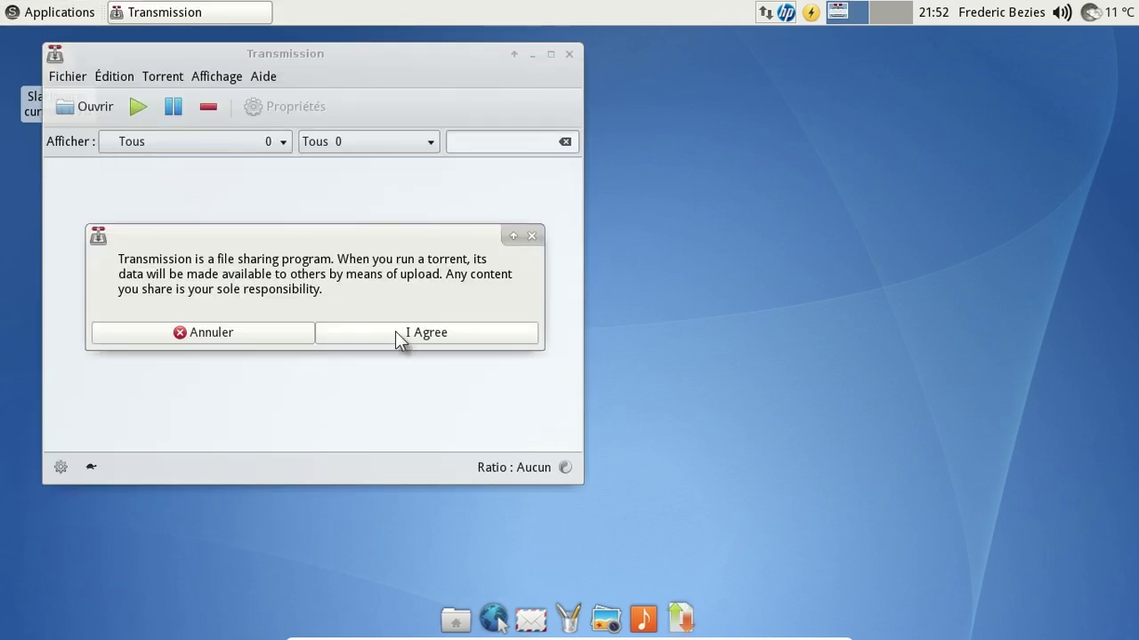
left_click(398, 334)
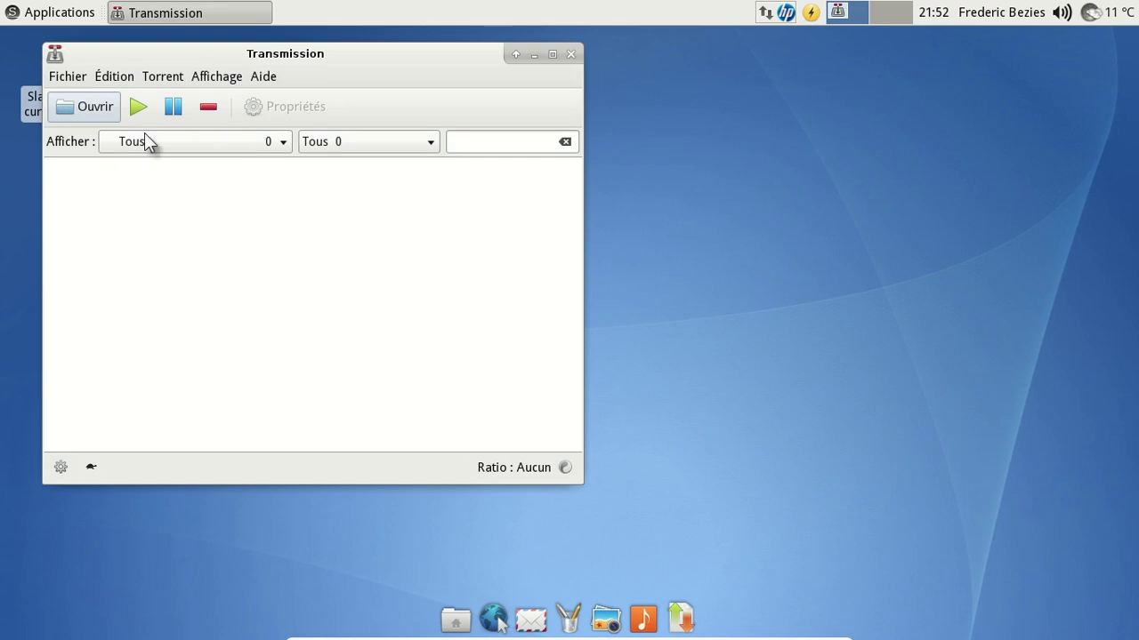
left_click(77, 77)
left_click(120, 222)
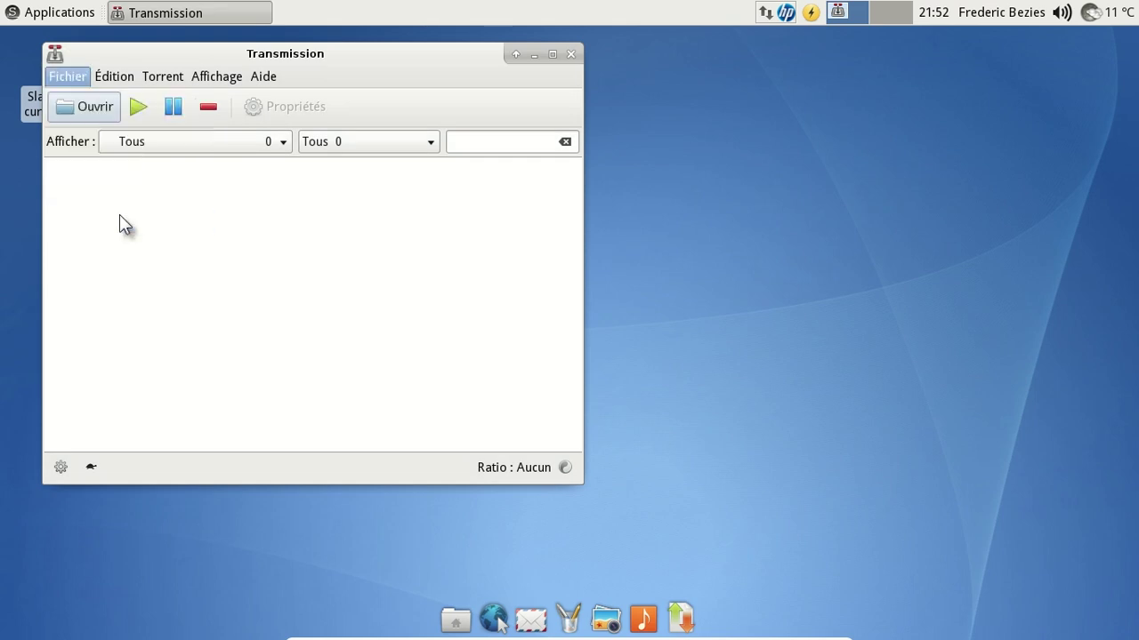
Step: Open the MPlayer video player from the Multimédia category, check SMPlayer's version information and close the player
left_click(13, 16)
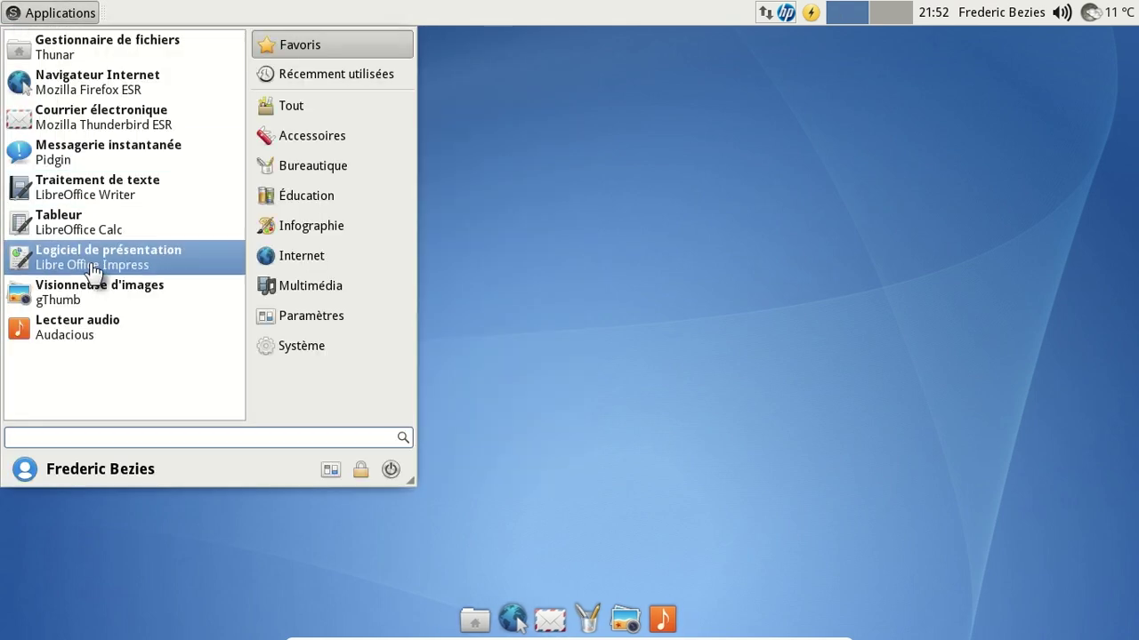
left_click(336, 289)
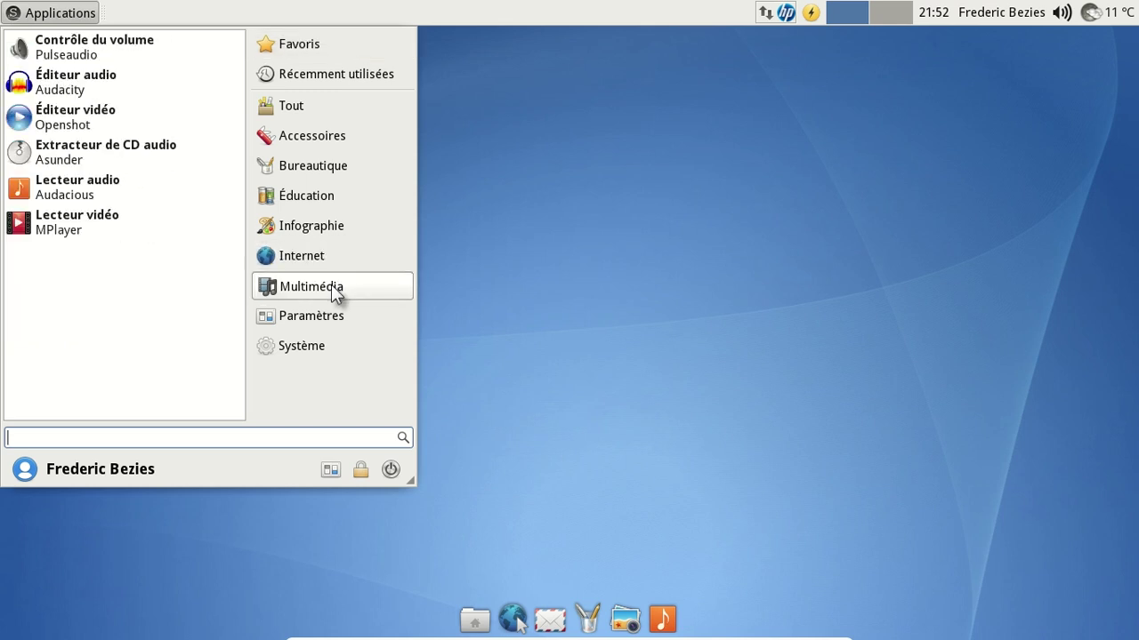
left_click(88, 220)
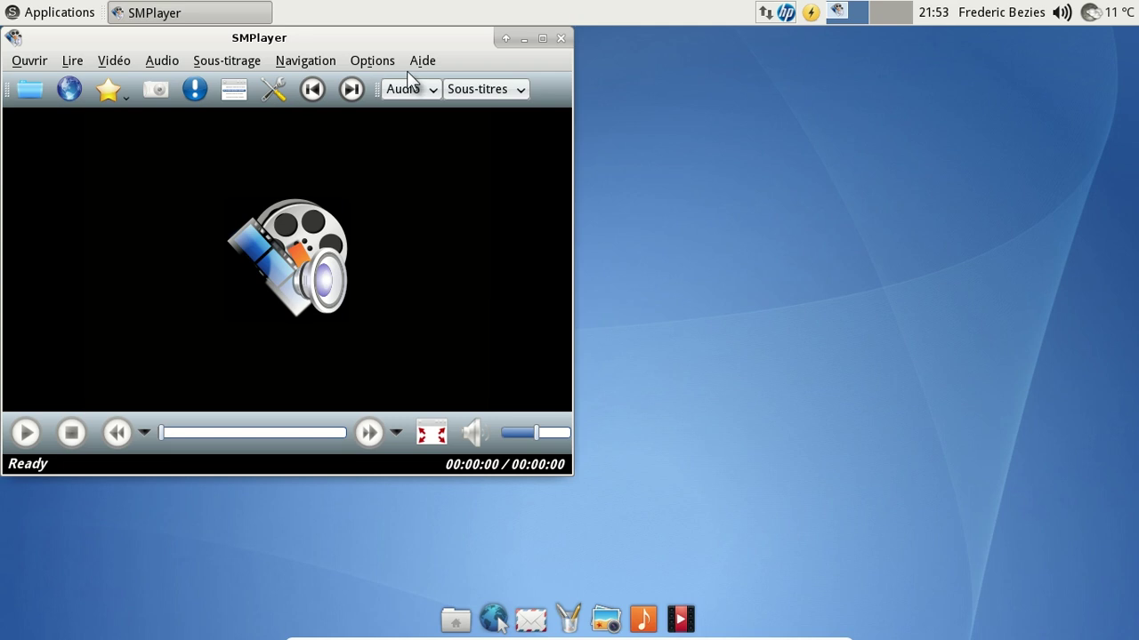
left_click(414, 67)
left_click(445, 194)
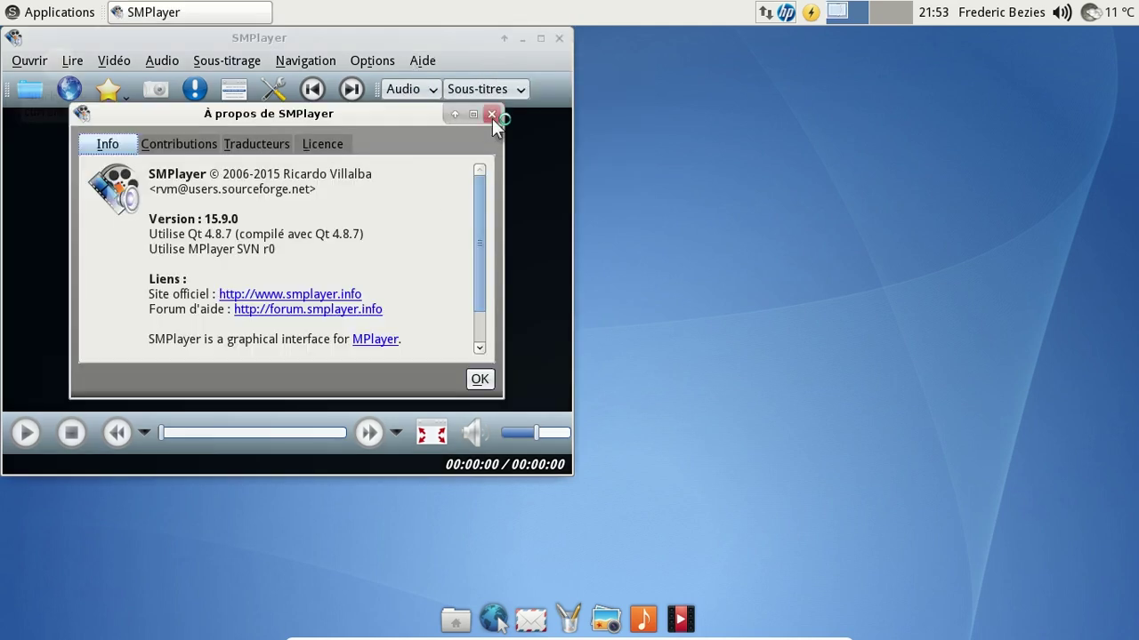
left_click(492, 116)
left_click(562, 39)
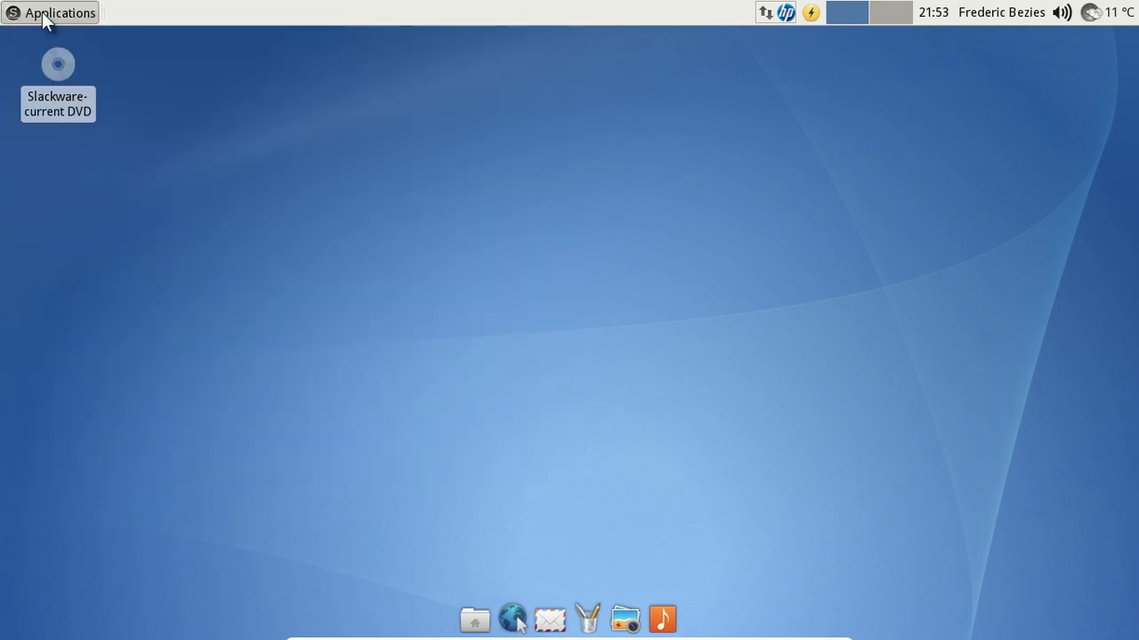
Step: Shut down the virtual machine from the desktop session, leaving session saving for future logins enabled
left_click(46, 16)
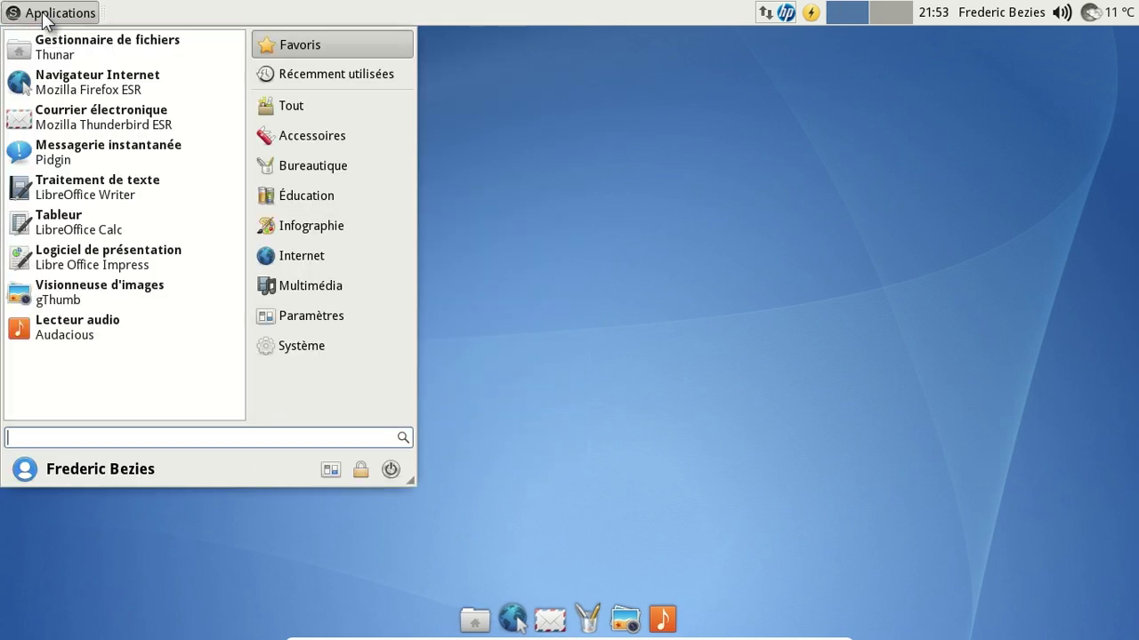
left_click(392, 471)
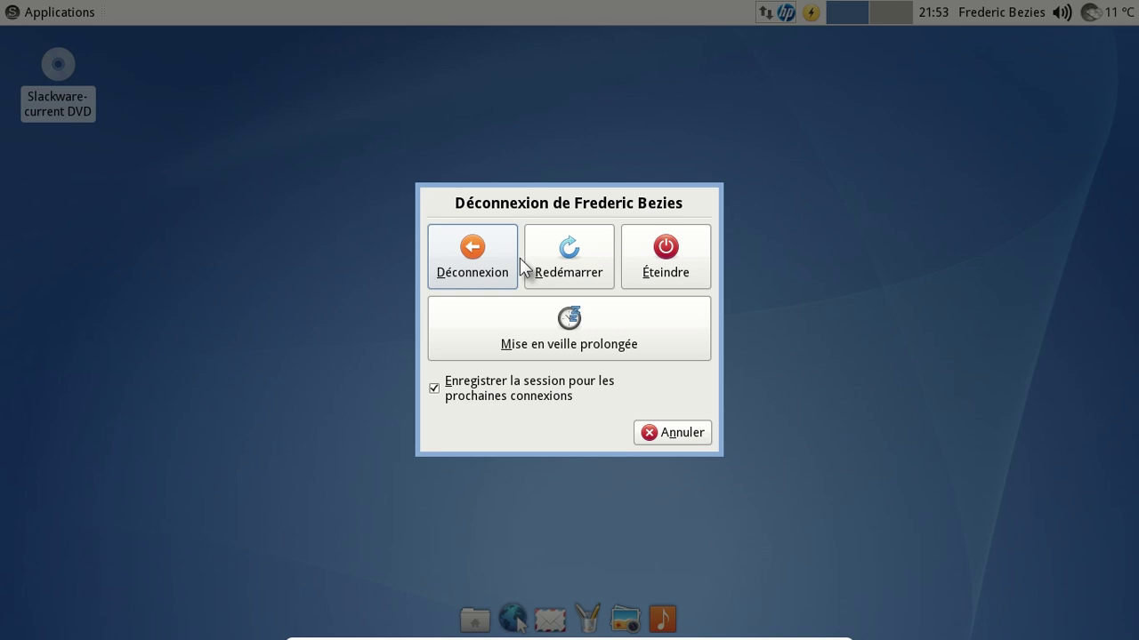
left_click(673, 262)
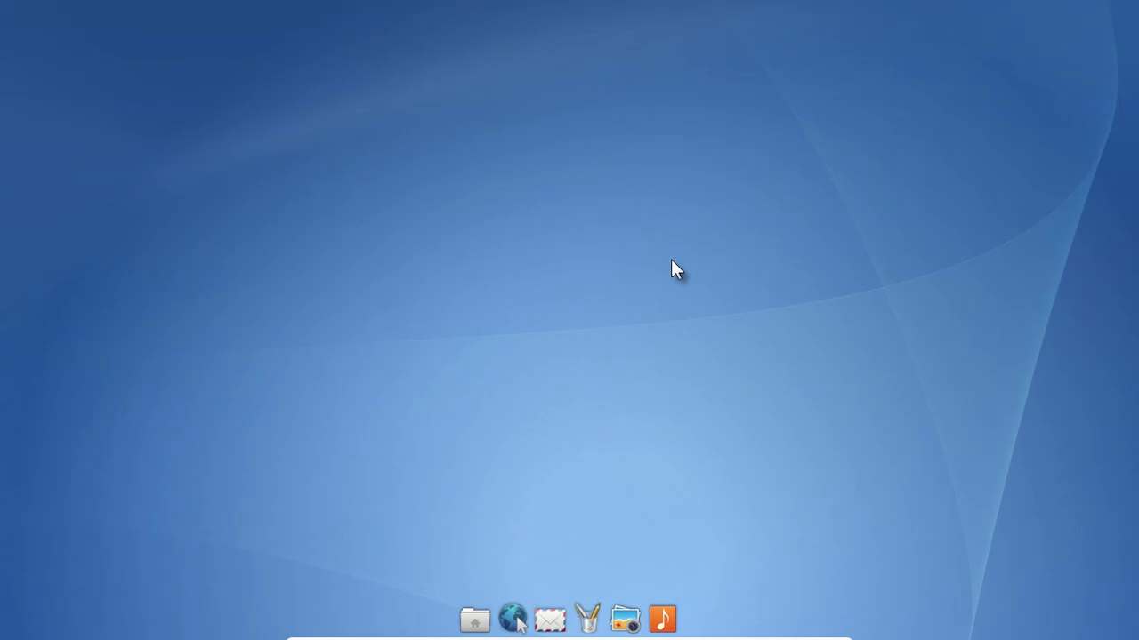